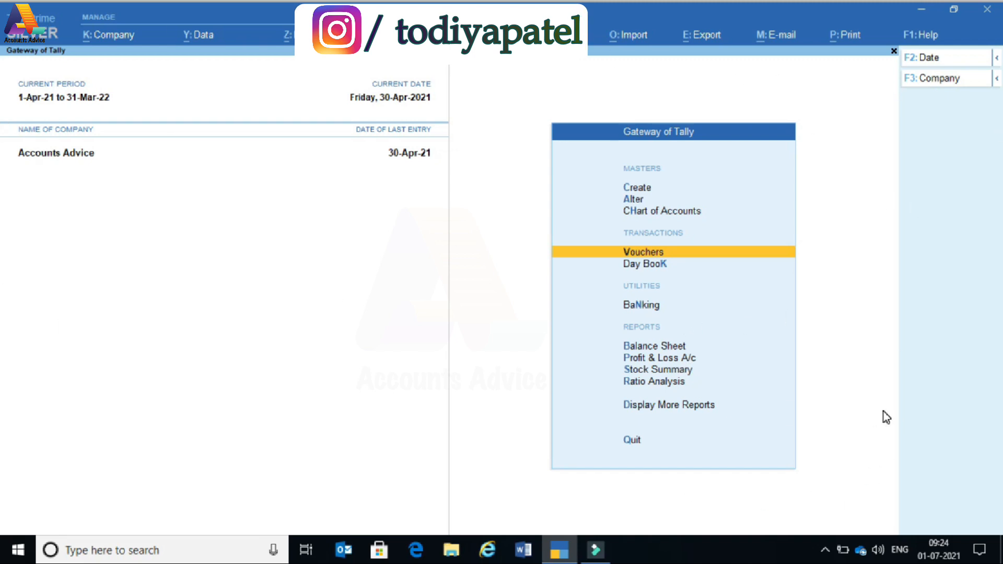
- Open the Statutory Reports from the additional reports of the company
{"action": "key", "text": "d"}
{"action": "key", "text": "Down"}
{"action": "key", "text": "Down"}
{"action": "key", "text": "Down"}
{"action": "key", "text": "Down"}
{"action": "key", "text": "Down"}
{"action": "key", "text": "Down"}
{"action": "key", "text": "Down"}
{"action": "key", "text": "Down"}
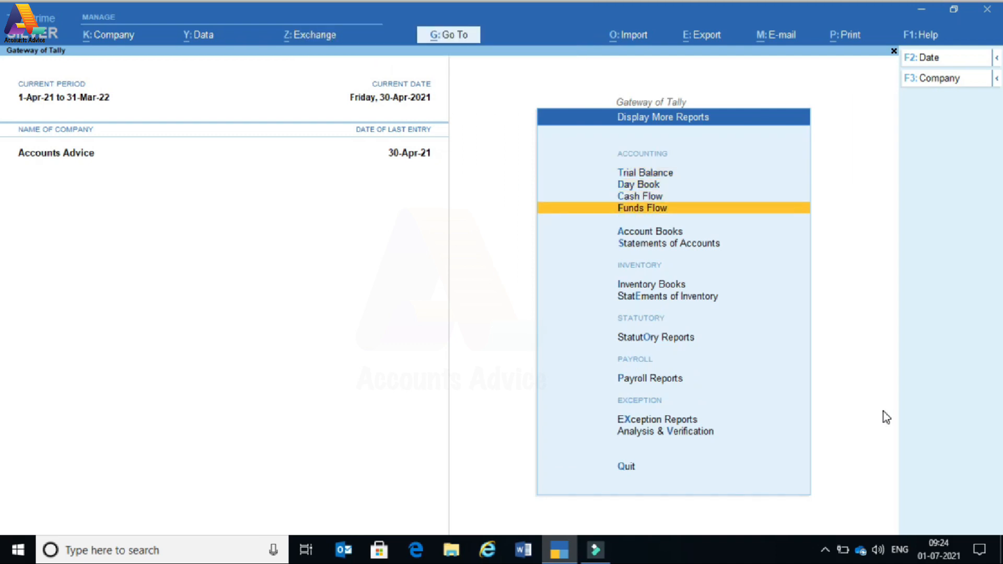
{"action": "key", "text": "Return"}
- Open the income tax Computation from the statutory payroll reports for the employee in the Accounts group
{"action": "key", "text": "Down"}
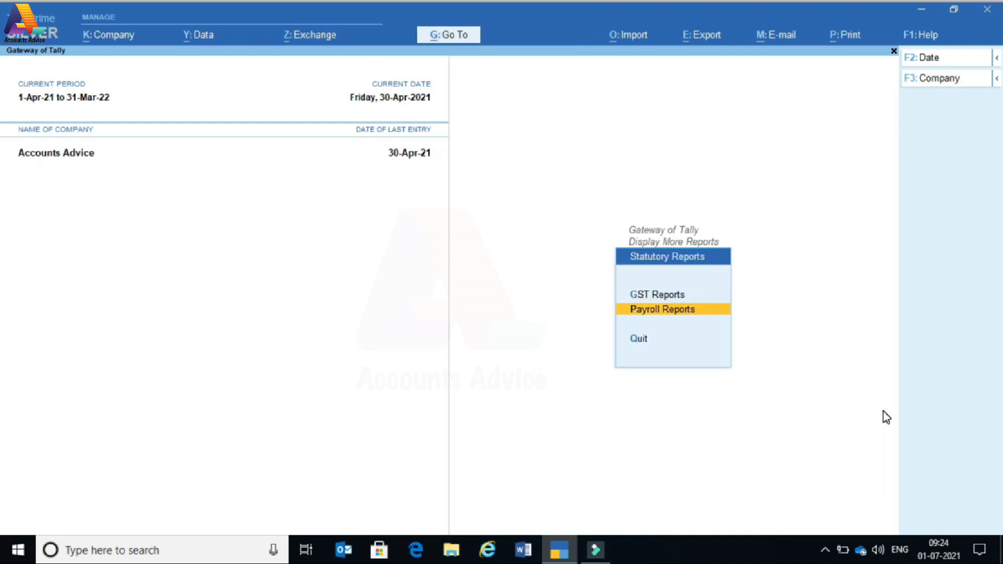
{"action": "key", "text": "Return"}
{"action": "key", "text": "Down"}
{"action": "key", "text": "Down"}
{"action": "key", "text": "Down"}
{"action": "key", "text": "Down"}
{"action": "key", "text": "Down"}
{"action": "key", "text": "Down"}
{"action": "key", "text": "Return"}
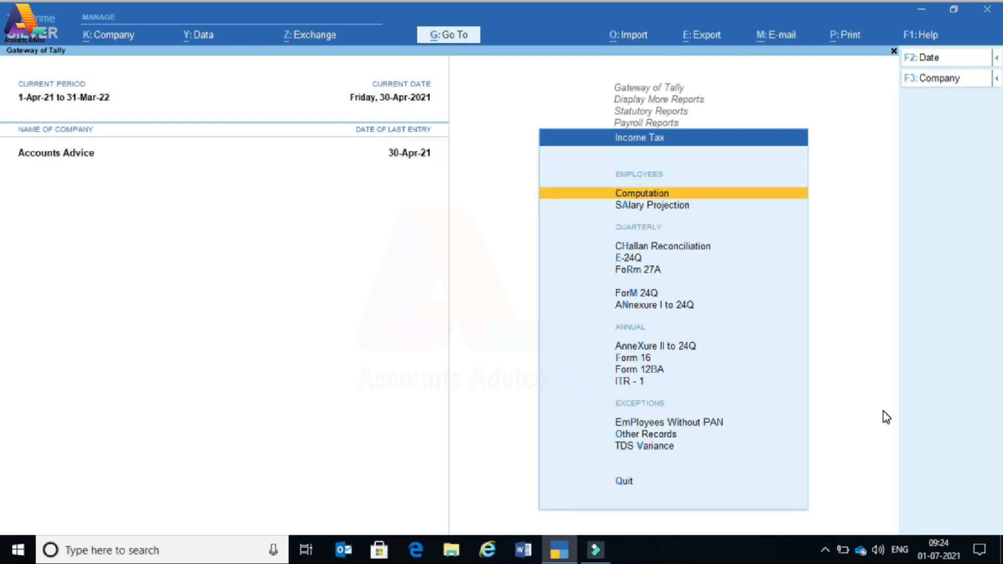
{"action": "key", "text": "Return"}
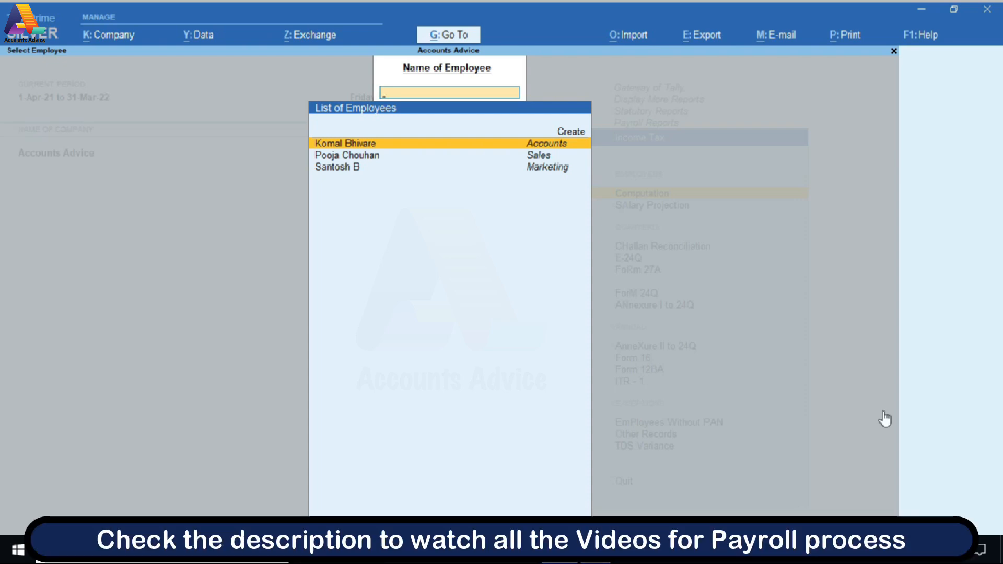
{"action": "key", "text": "Return"}
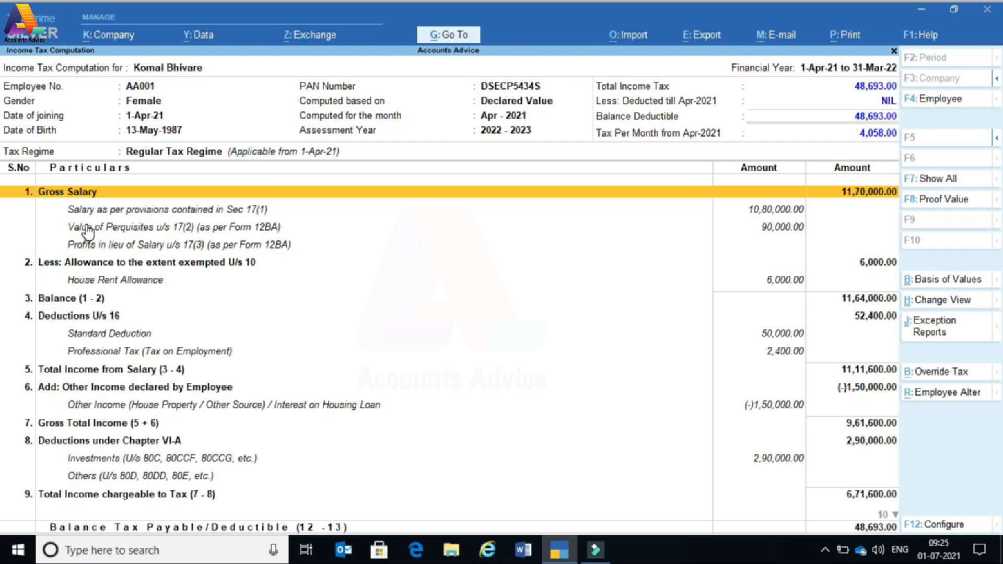
- Open the breakdown of salary under Sec 17(1) and examine the monthly projections across the financial year
{"action": "key", "text": "Down"}
{"action": "key", "text": "Up"}
{"action": "key", "text": "Down"}
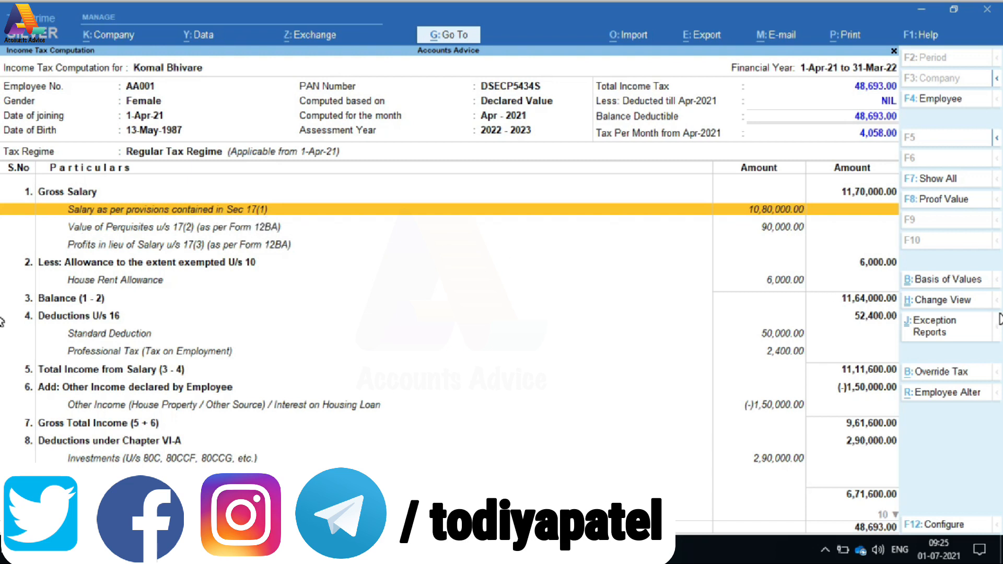
{"action": "key", "text": "Return"}
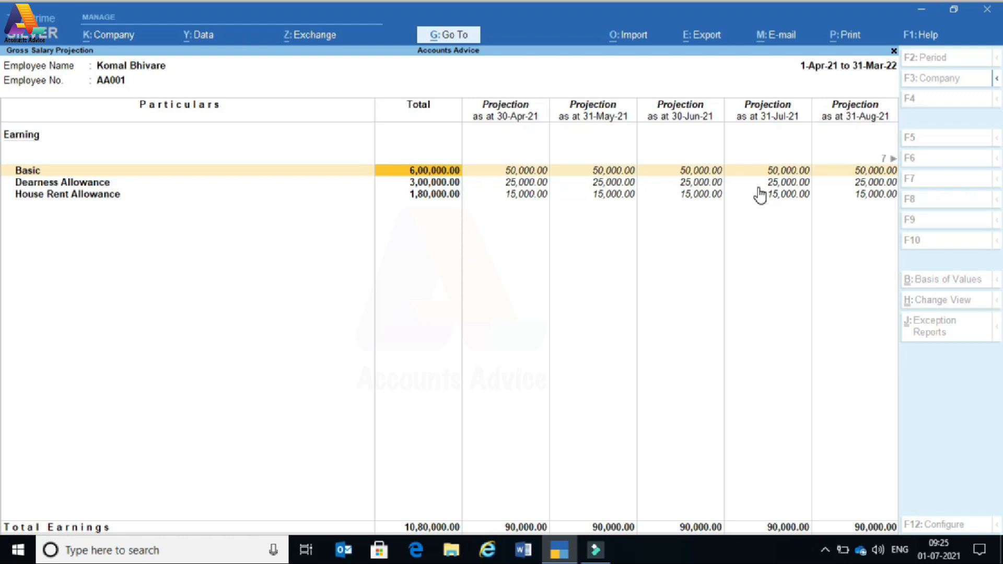
{"action": "key", "text": "Right"}
{"action": "key", "text": "Right"}
{"action": "key", "text": "Right"}
{"action": "key", "text": "Right"}
{"action": "key", "text": "Right"}
{"action": "key", "text": "Right"}
{"action": "key", "text": "Right"}
{"action": "key", "text": "Right"}
{"action": "key", "text": "Right"}
{"action": "key", "text": "Right"}
{"action": "key", "text": "Right"}
{"action": "key", "text": "Right"}
{"action": "key", "text": "Left"}
{"action": "key", "text": "Home"}
- Examine the Basic, Dearness Allowance and House Rent Allowance totals, and return to the income tax computation
{"action": "key", "text": "Down"}
{"action": "key", "text": "Down"}
{"action": "key", "text": "Up"}
{"action": "key", "text": "Up"}
{"action": "key", "text": "Down"}
{"action": "key", "text": "Down"}
{"action": "key", "text": "Up"}
{"action": "key", "text": "Up"}
{"action": "key", "text": "Down"}
{"action": "key", "text": "Up"}
{"action": "key", "text": "Down"}
{"action": "key", "text": "Down"}
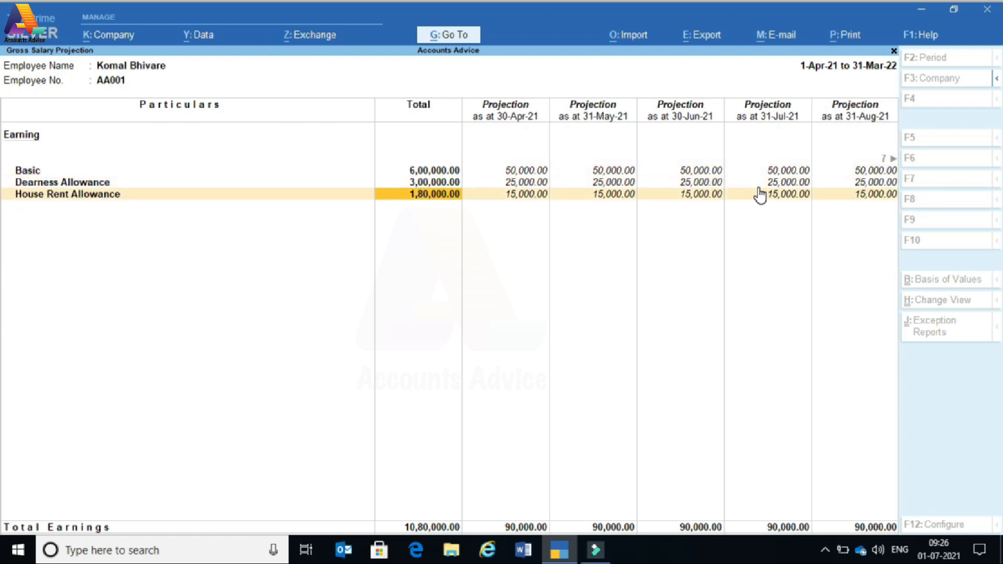
{"action": "key", "text": "Escape"}
- View the details behind the Value of Perquisites u/s 17(2) and return to the computation
{"action": "key", "text": "Down"}
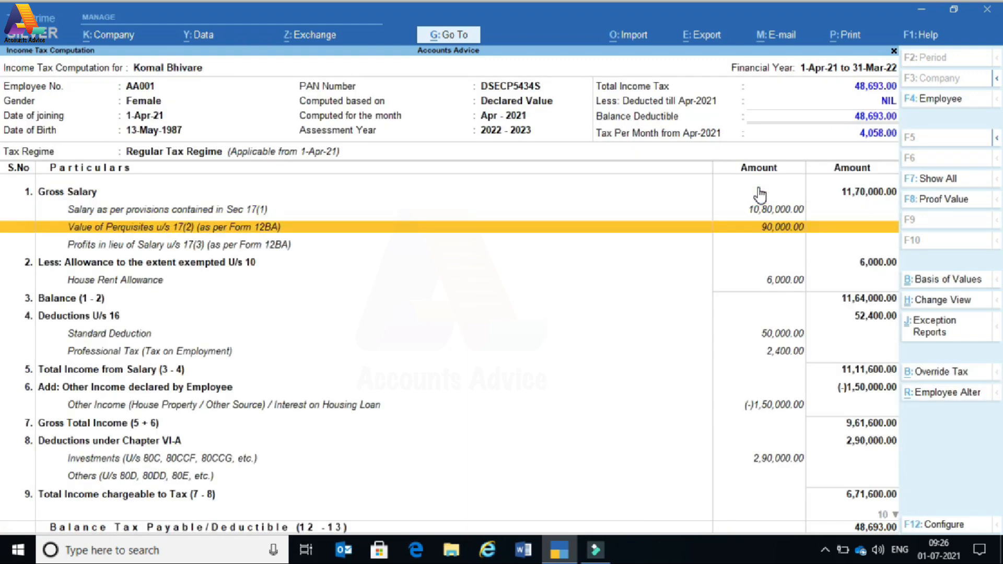
{"action": "key", "text": "Return"}
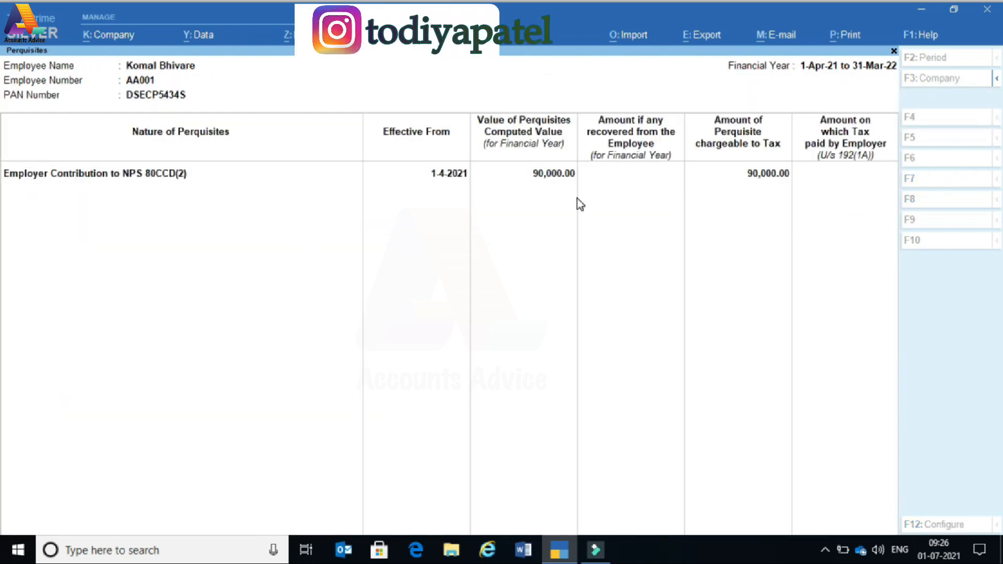
{"action": "key", "text": "Escape"}
- Open the House Rent Allowance exemption calculation and examine its components down to 10% of HRA Nett Salary
{"action": "key", "text": "Down"}
{"action": "key", "text": "Down"}
{"action": "key", "text": "Down"}
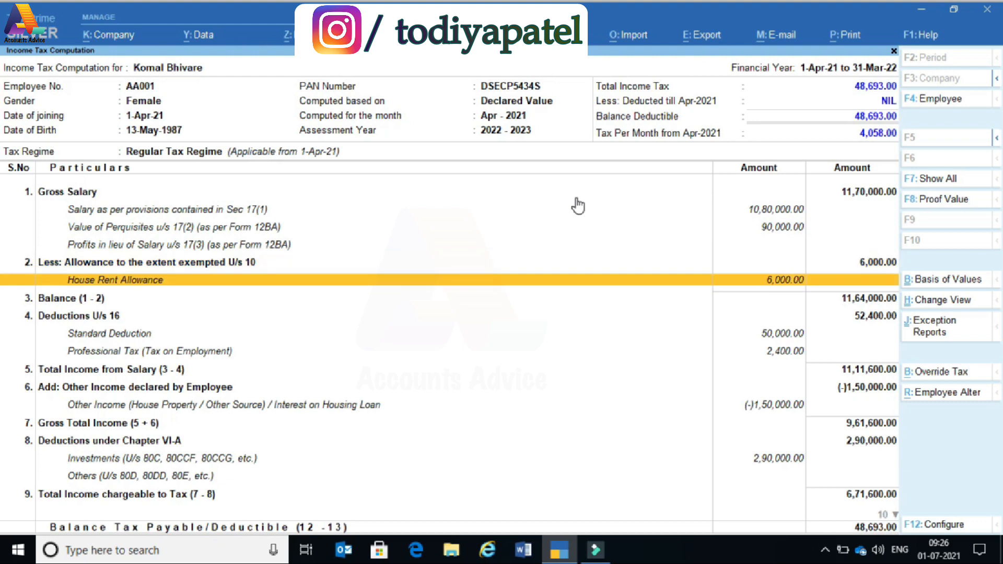
{"action": "key", "text": "Return"}
{"action": "key", "text": "Down"}
{"action": "key", "text": "Down"}
{"action": "key", "text": "Down"}
{"action": "key", "text": "Down"}
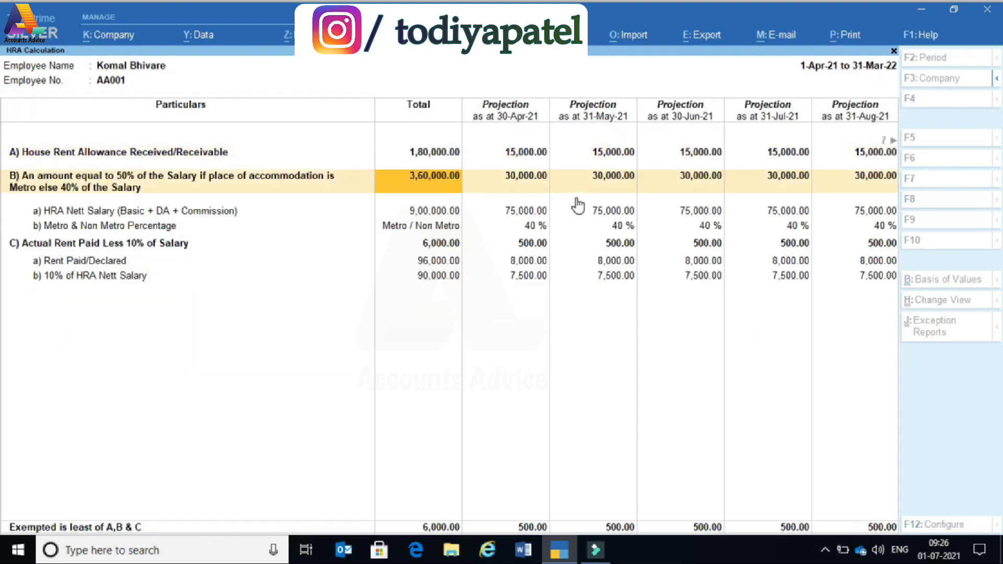
{"action": "key", "text": "Down"}
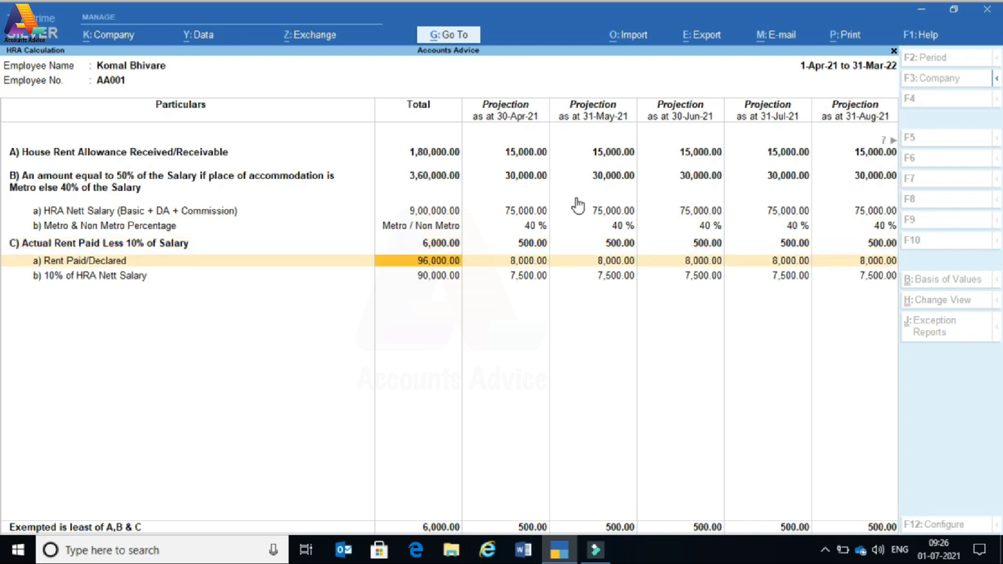
{"action": "key", "text": "Down"}
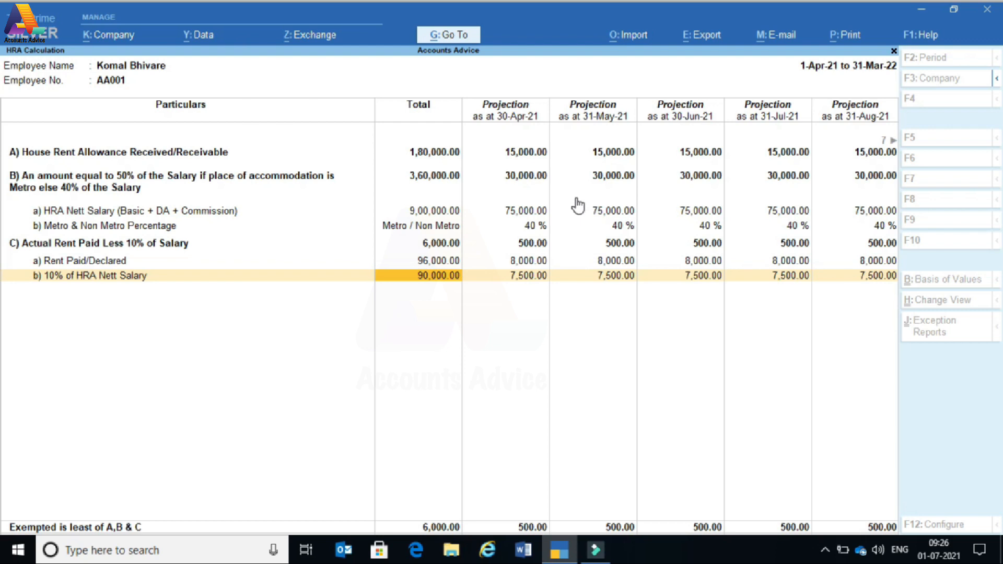
- Check the monthly values for 10% of HRA Nett Salary and the Metro & Non Metro Percentage, and close the HRA calculation
{"action": "key", "text": "Right"}
{"action": "key", "text": "Right"}
{"action": "key", "text": "Right"}
{"action": "key", "text": "Right"}
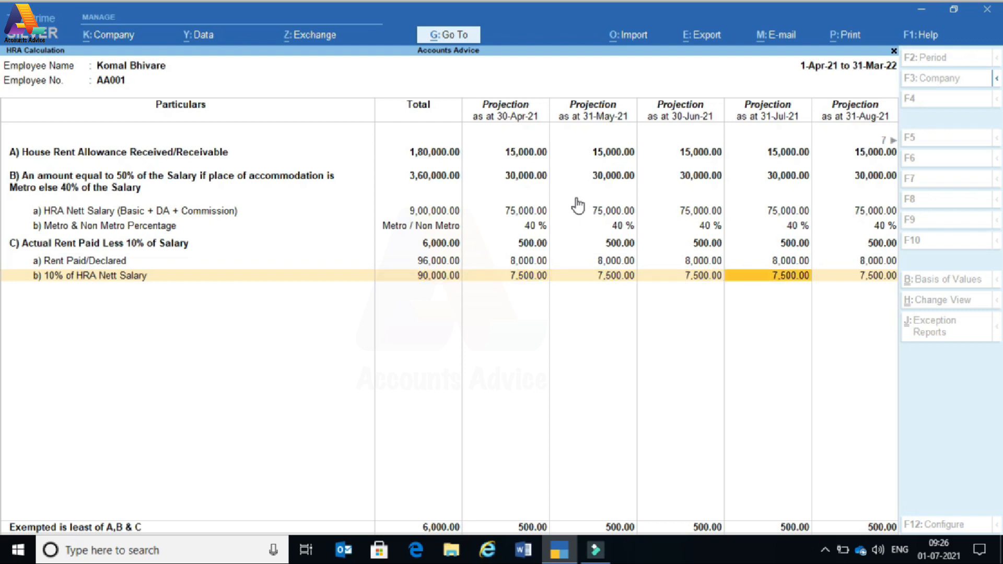
{"action": "key", "text": "Up"}
{"action": "key", "text": "Up"}
{"action": "key", "text": "Up"}
{"action": "key", "text": "Left"}
{"action": "key", "text": "Left"}
{"action": "key", "text": "Left"}
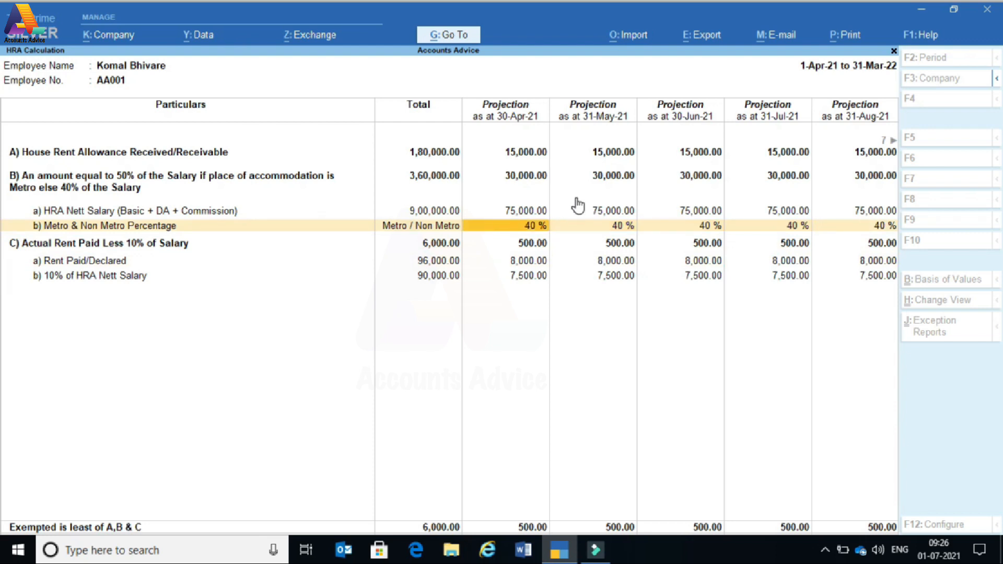
{"action": "key", "text": "Escape"}
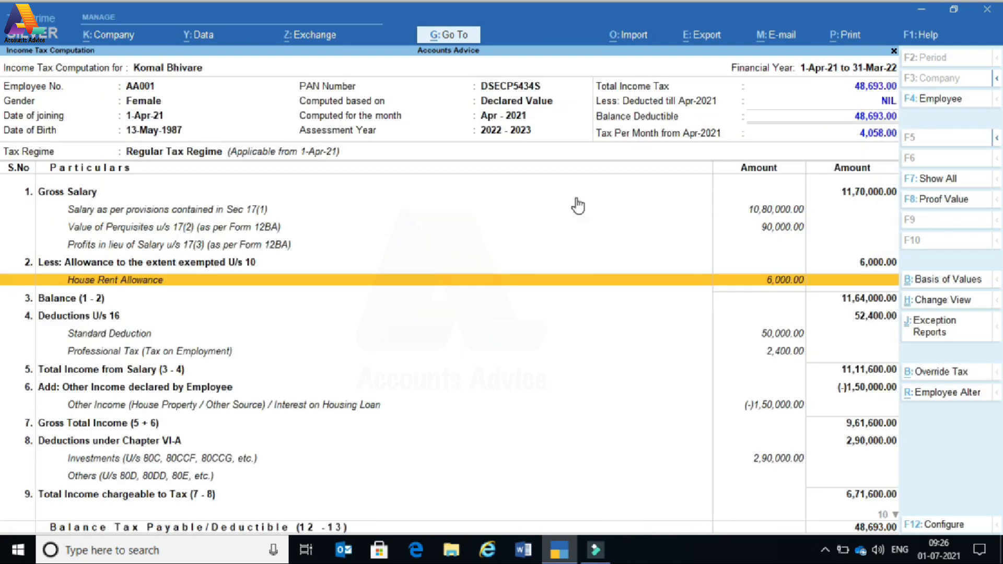
- View the basis of calculation for the Standard Deduction and return to the computation
{"action": "key", "text": "Down"}
{"action": "key", "text": "Down"}
{"action": "key", "text": "Down"}
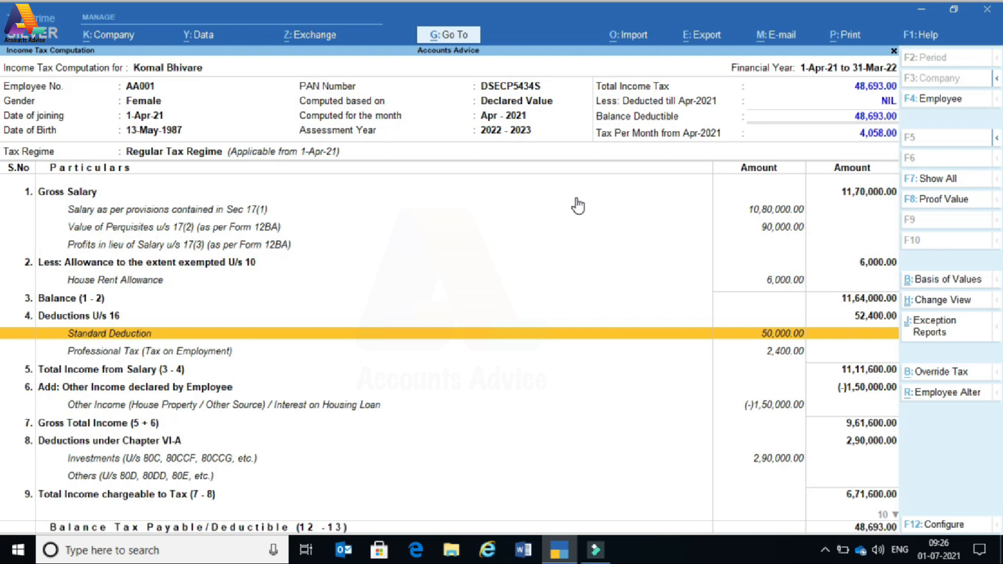
{"action": "key", "text": "Return"}
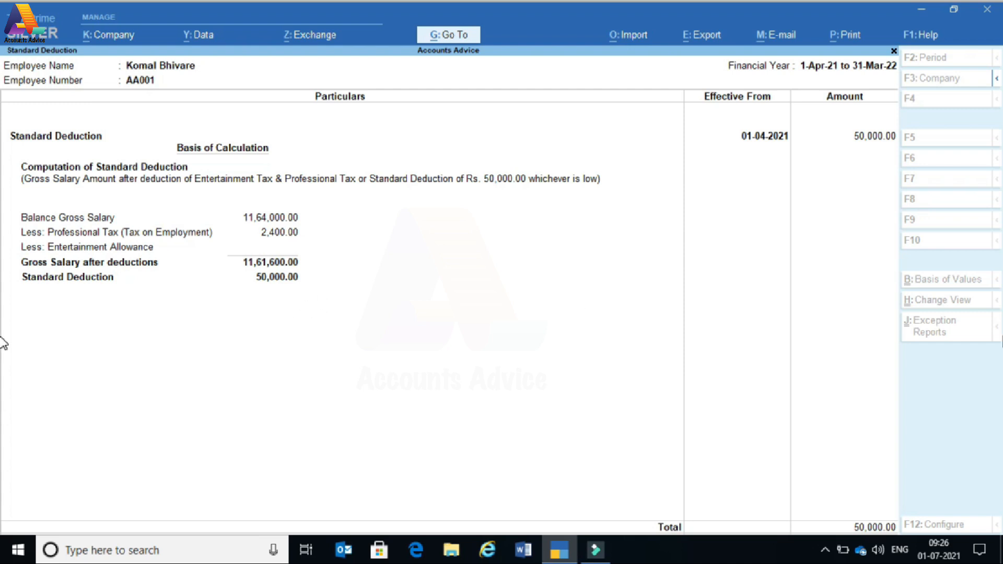
{"action": "key", "text": "Escape"}
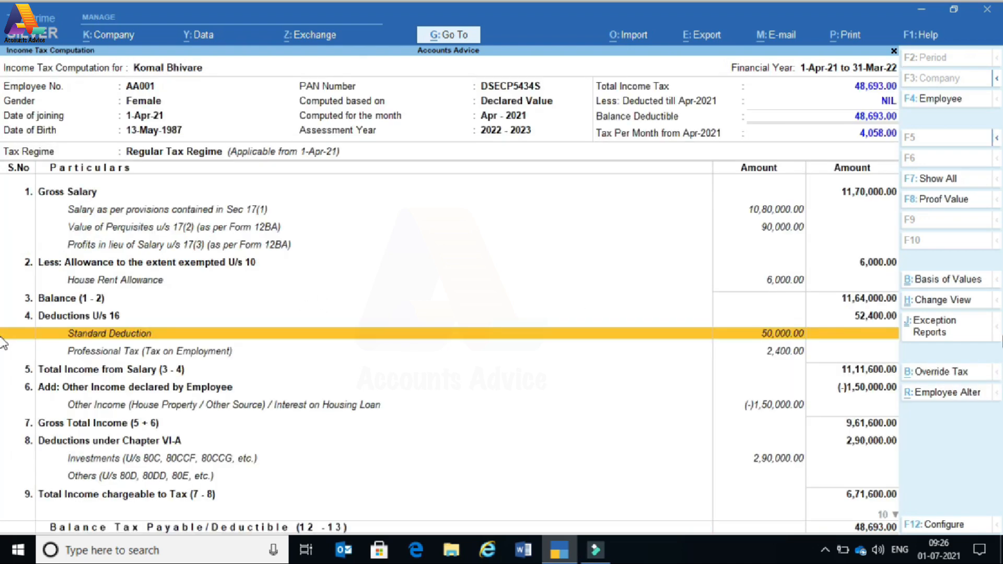
- Open the Professional Tax breakdown, examine its monthly projections, and return to the computation
{"action": "key", "text": "Down"}
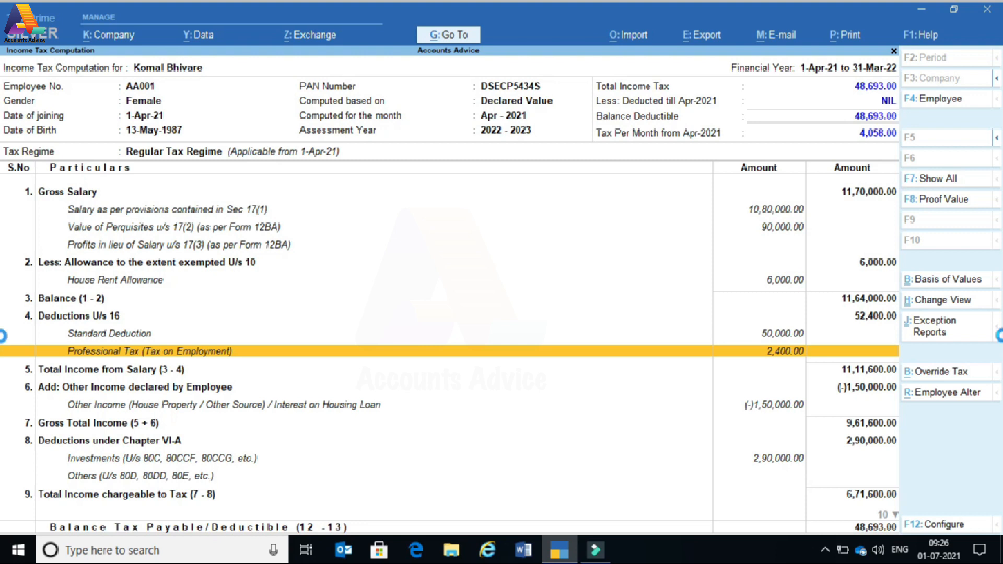
{"action": "key", "text": "Return"}
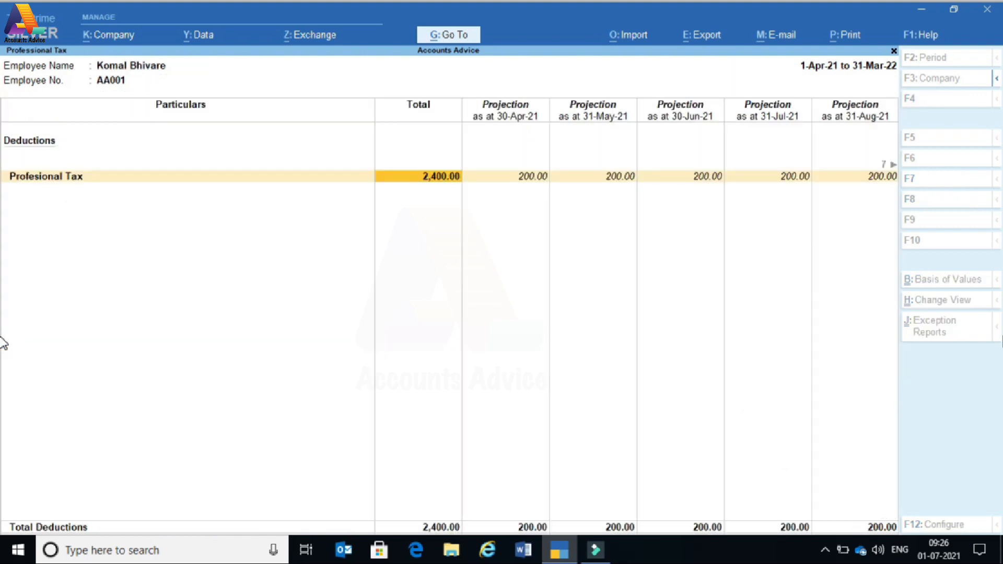
{"action": "key", "text": "Right"}
{"action": "key", "text": "Right"}
{"action": "key", "text": "Right"}
{"action": "key", "text": "Right"}
{"action": "key", "text": "Right"}
{"action": "key", "text": "Right"}
{"action": "key", "text": "Right"}
{"action": "key", "text": "Right"}
{"action": "key", "text": "Right"}
{"action": "key", "text": "Right"}
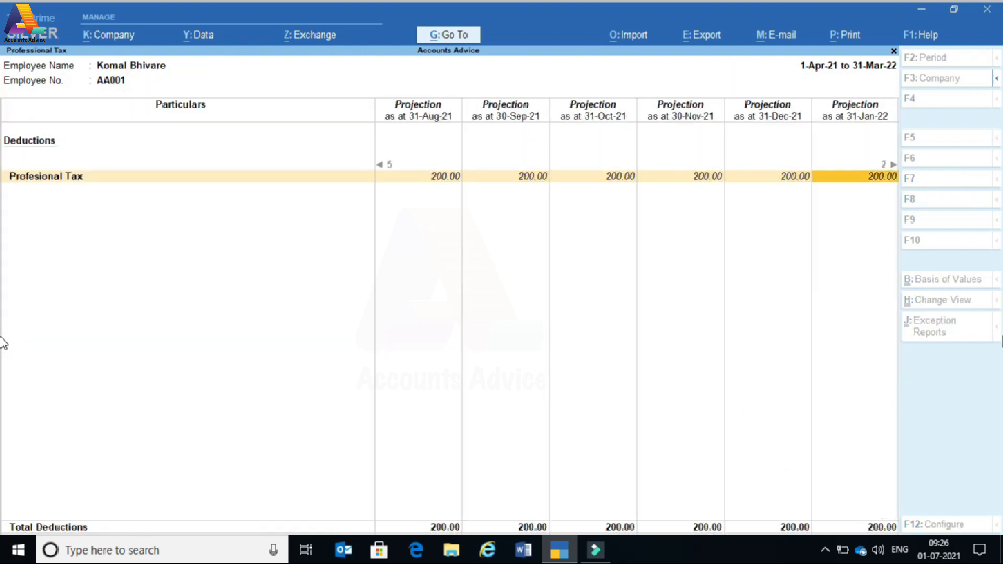
{"action": "key", "text": "Left"}
{"action": "key", "text": "Home"}
{"action": "key", "text": "Escape"}
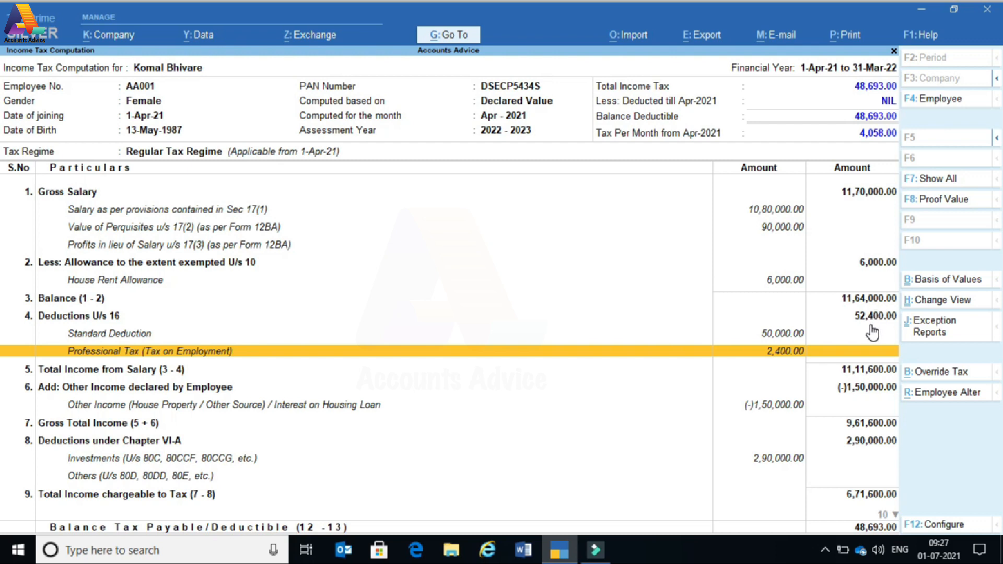
- Review the Total Income from Salary line and the other income lines below it
{"action": "left_click", "coordinate": [872, 372]}
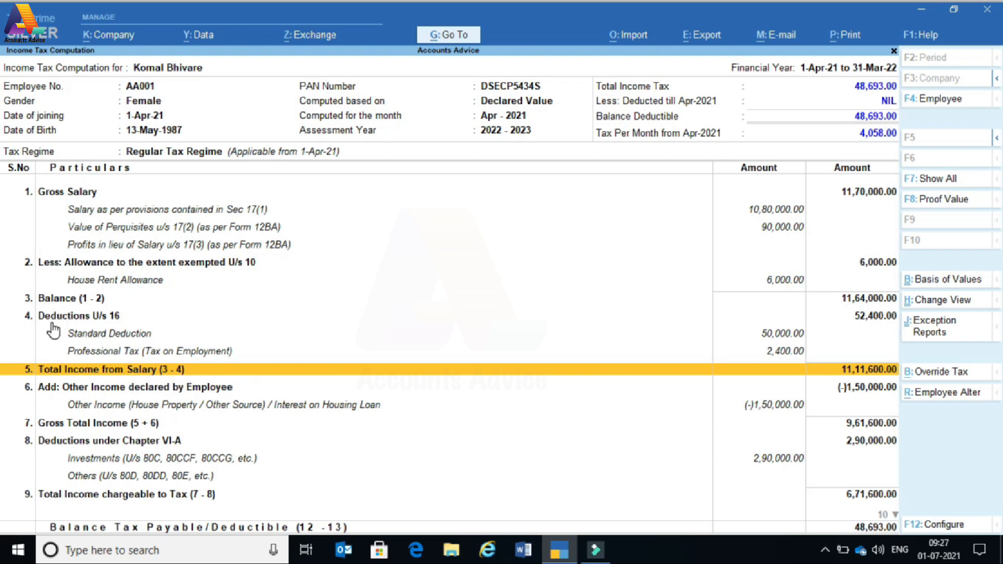
{"action": "key", "text": "Down"}
{"action": "key", "text": "Down"}
{"action": "key", "text": "Down"}
{"action": "key", "text": "Up"}
{"action": "key", "text": "Up"}
{"action": "key", "text": "Up"}
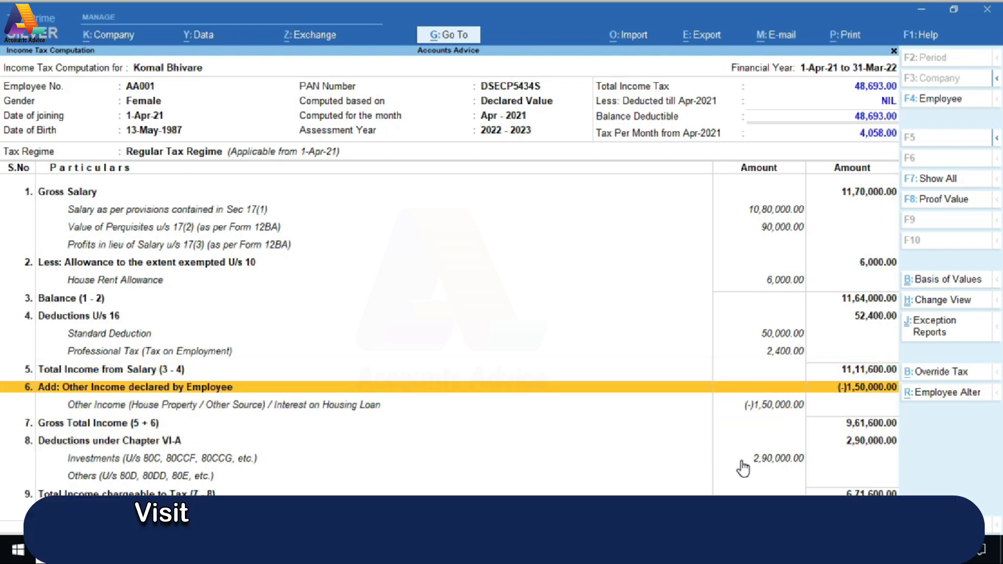
- View the employee's declared other income and housing loan interest details, and return to the computation
{"action": "key", "text": "Down"}
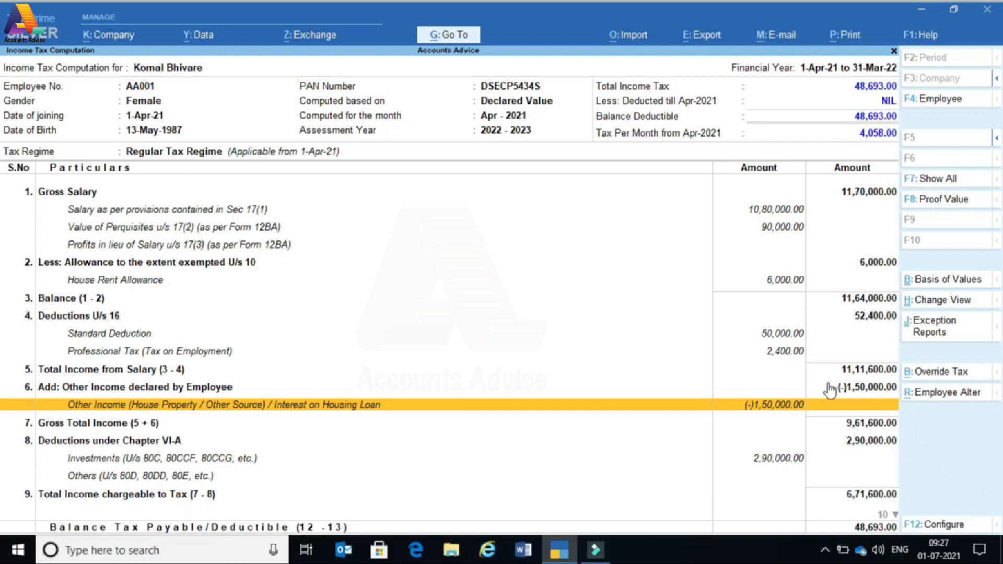
{"action": "left_click", "coordinate": [765, 405]}
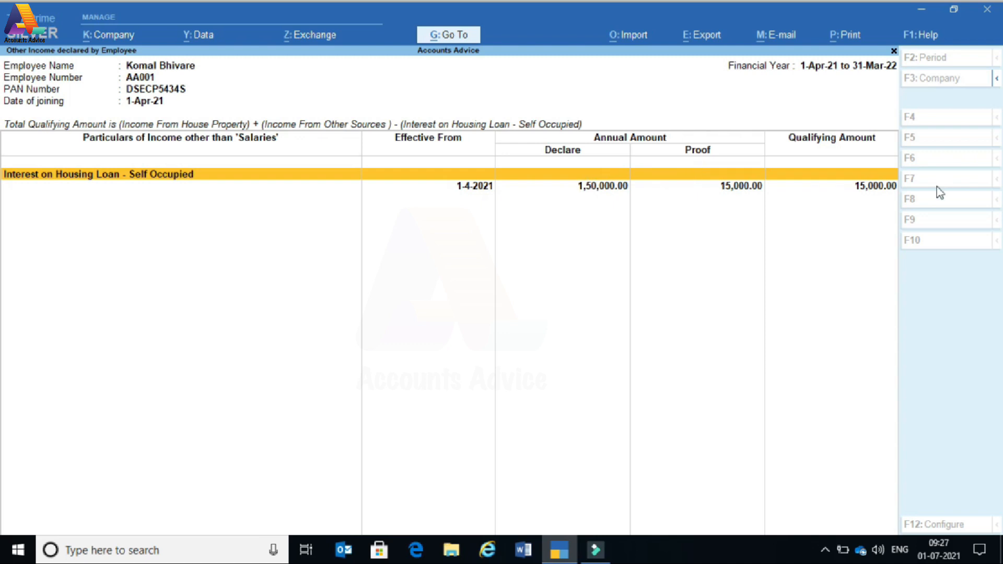
{"action": "key", "text": "Escape"}
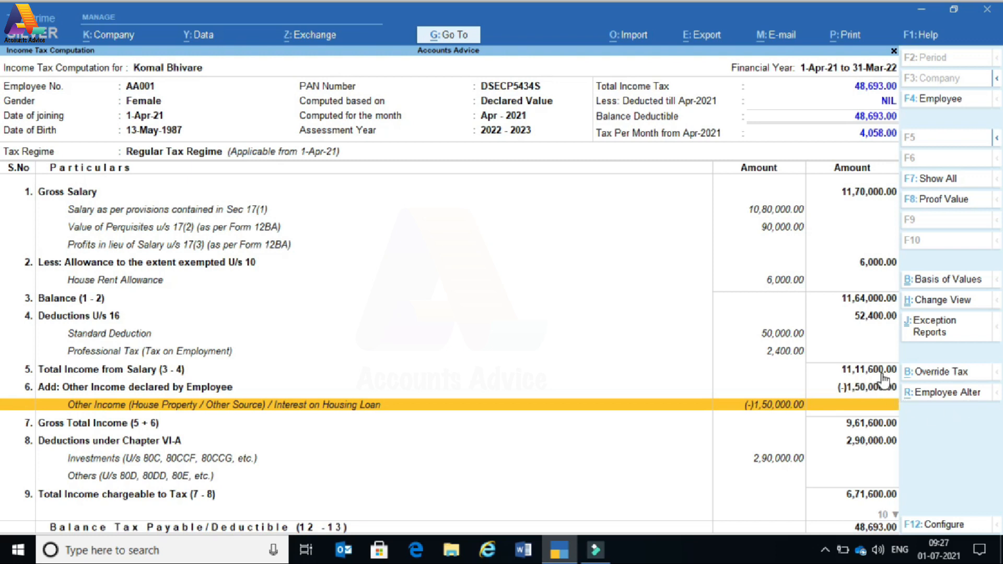
- Review the computation from Gross Total Income through the tax payable lines, and go back to Deductions under Chapter VI-A
{"action": "left_click", "coordinate": [876, 424]}
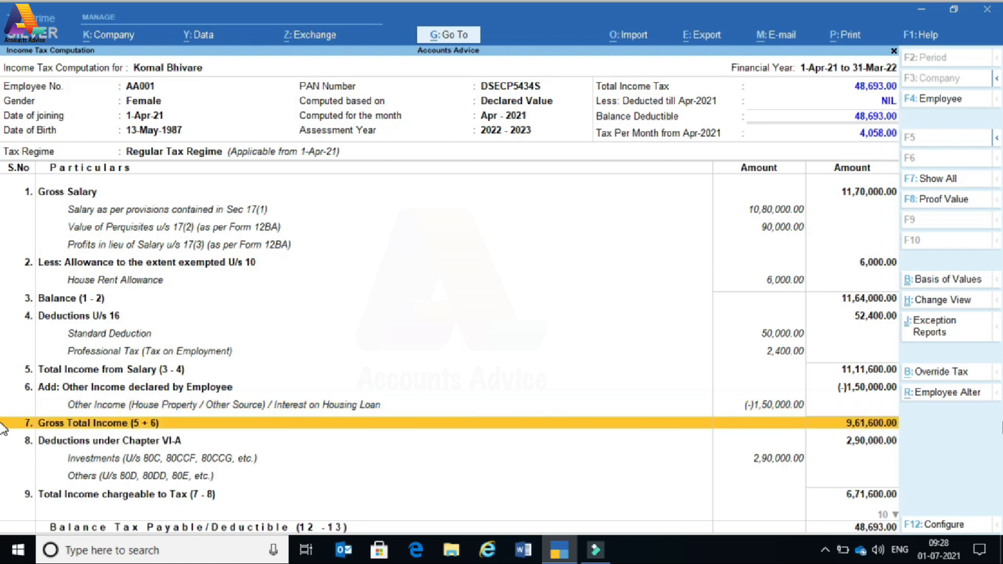
{"action": "key", "text": "Down"}
{"action": "key", "text": "Down"}
{"action": "key", "text": "Down"}
{"action": "key", "text": "Down"}
{"action": "key", "text": "Down"}
{"action": "key", "text": "Down"}
{"action": "key", "text": "Down"}
{"action": "key", "text": "Down"}
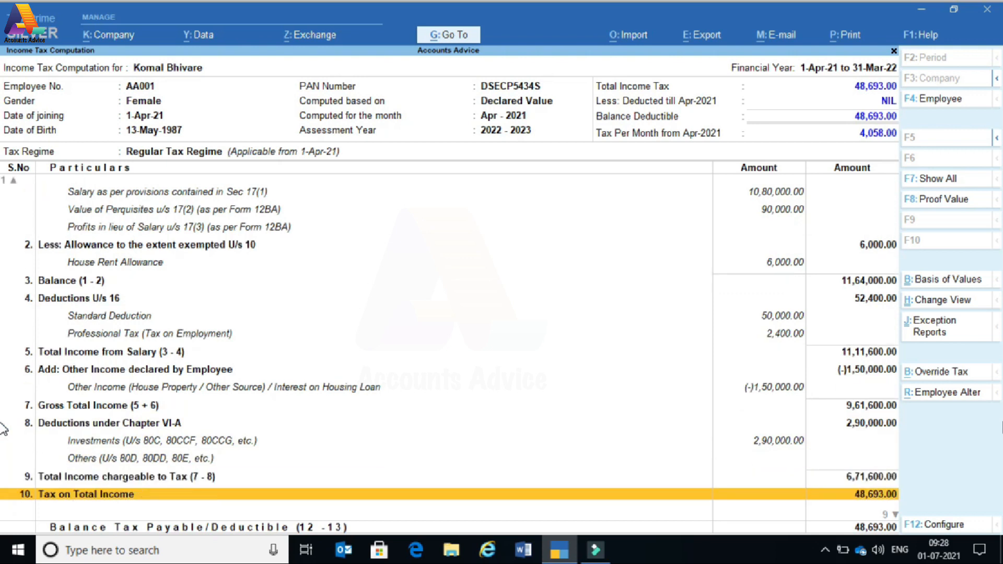
{"action": "key", "text": "Up"}
{"action": "key", "text": "Up"}
{"action": "key", "text": "Up"}
{"action": "key", "text": "Up"}
{"action": "key", "text": "Up"}
{"action": "key", "text": "Up"}
{"action": "key", "text": "Up"}
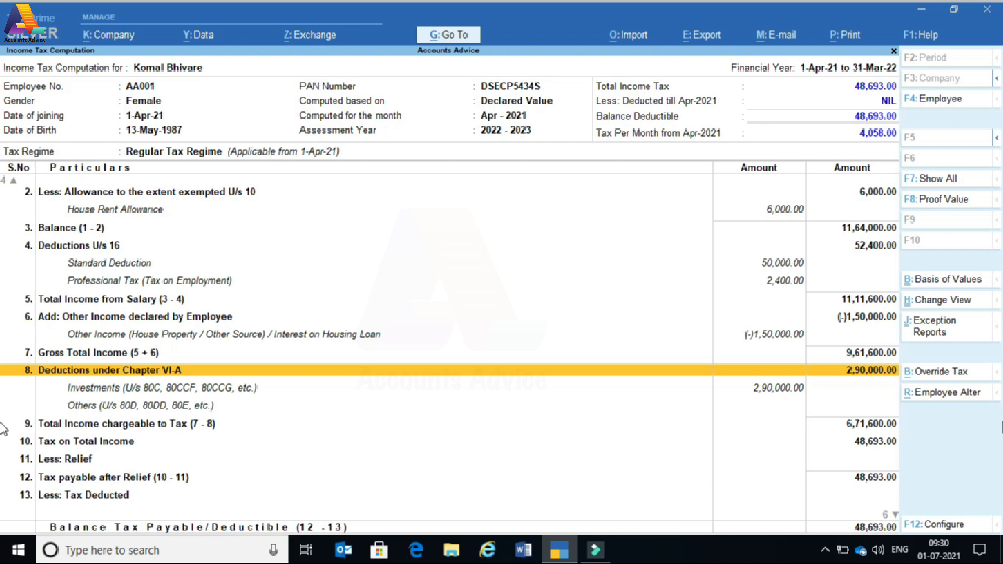
- View the investment declaration behind the Chapter VI-A Investments line and return to the computation
{"action": "key", "text": "Down"}
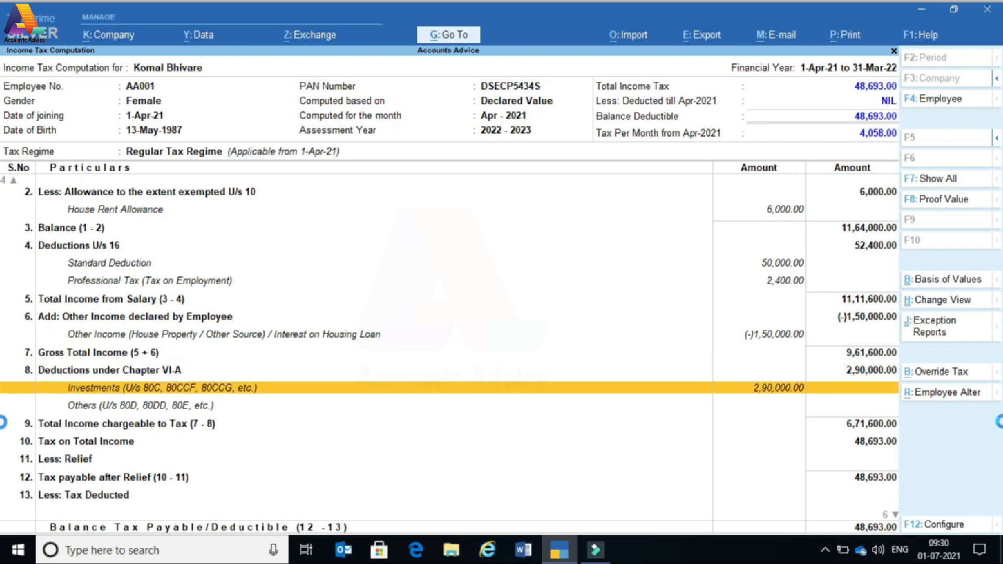
{"action": "key", "text": "Return"}
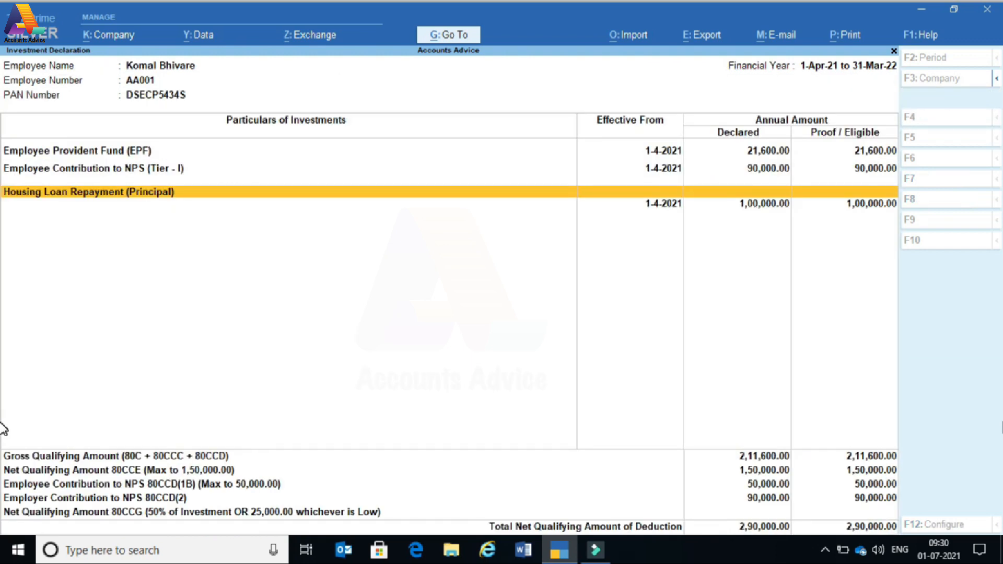
{"action": "key", "text": "Down"}
{"action": "key", "text": "Up"}
{"action": "key", "text": "Escape"}
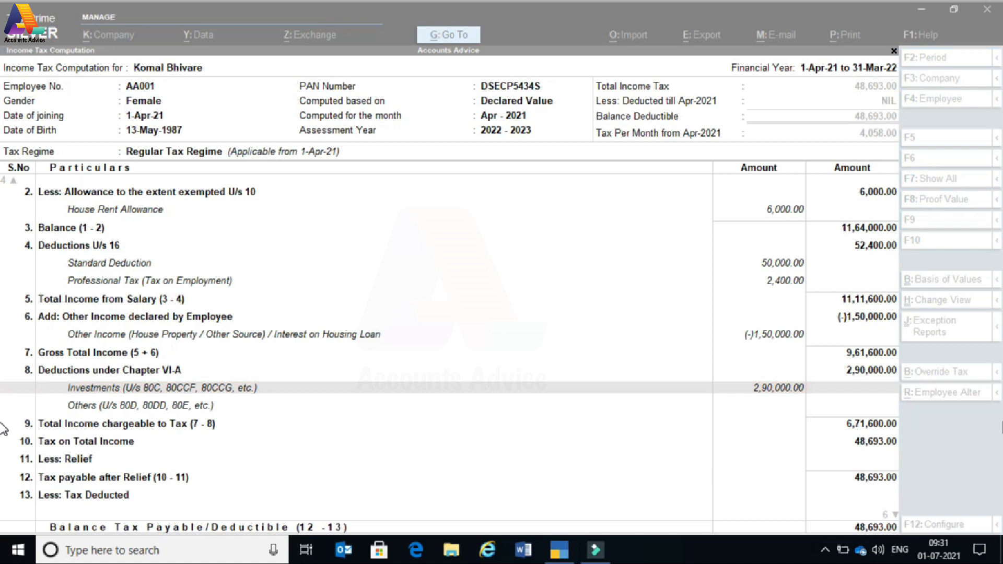
- Review the computation from the section 16 deductions down to Total Income chargeable to Tax
{"action": "key", "text": "Down"}
{"action": "key", "text": "Down"}
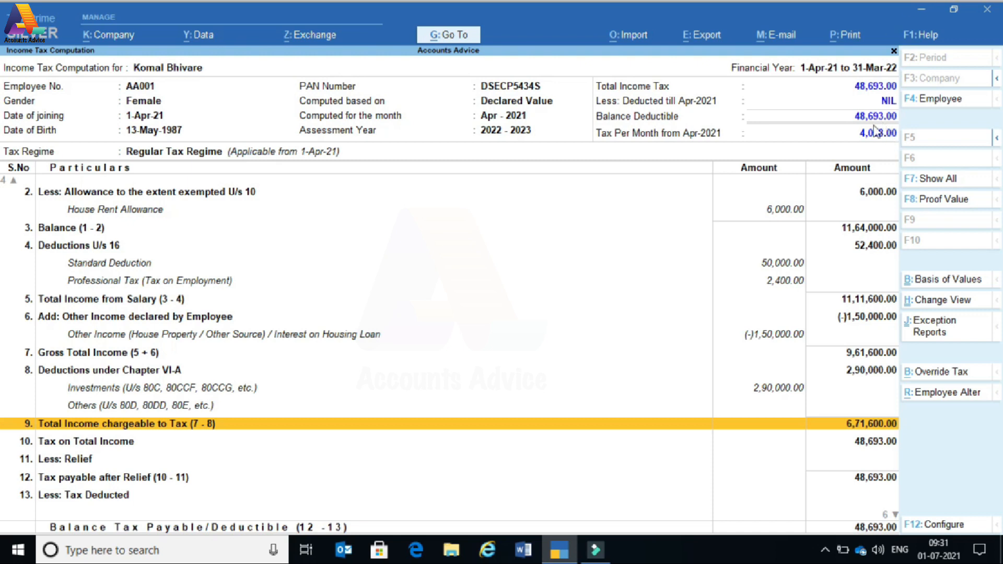
{"action": "key", "text": "Up"}
{"action": "key", "text": "Up"}
{"action": "key", "text": "Up"}
{"action": "key", "text": "Up"}
{"action": "key", "text": "Up"}
{"action": "key", "text": "Up"}
{"action": "key", "text": "Up"}
{"action": "key", "text": "Up"}
{"action": "key", "text": "Up"}
{"action": "key", "text": "Up"}
{"action": "key", "text": "Up"}
{"action": "key", "text": "Down"}
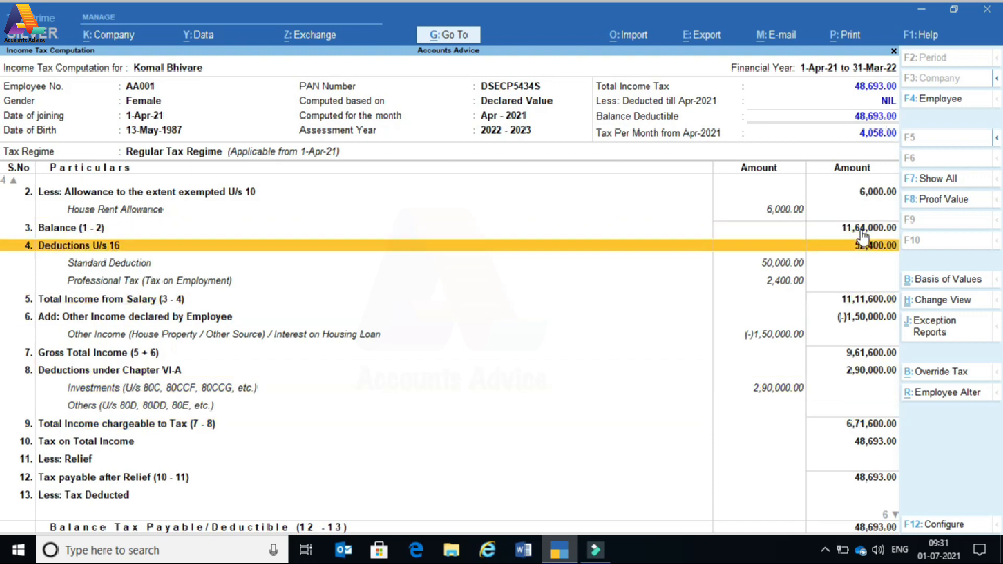
{"action": "key", "text": "Down"}
{"action": "key", "text": "Down"}
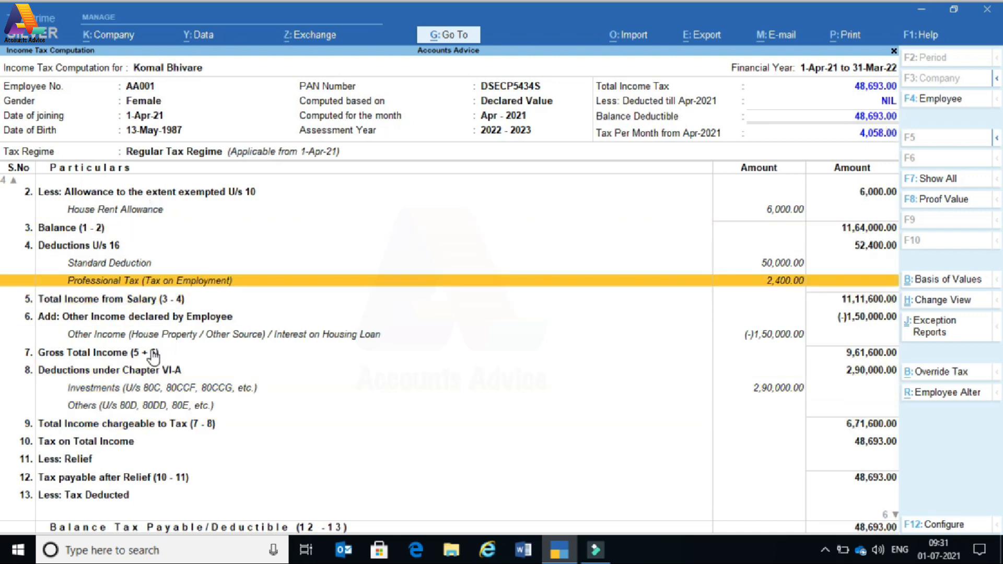
{"action": "left_click", "coordinate": [77, 426]}
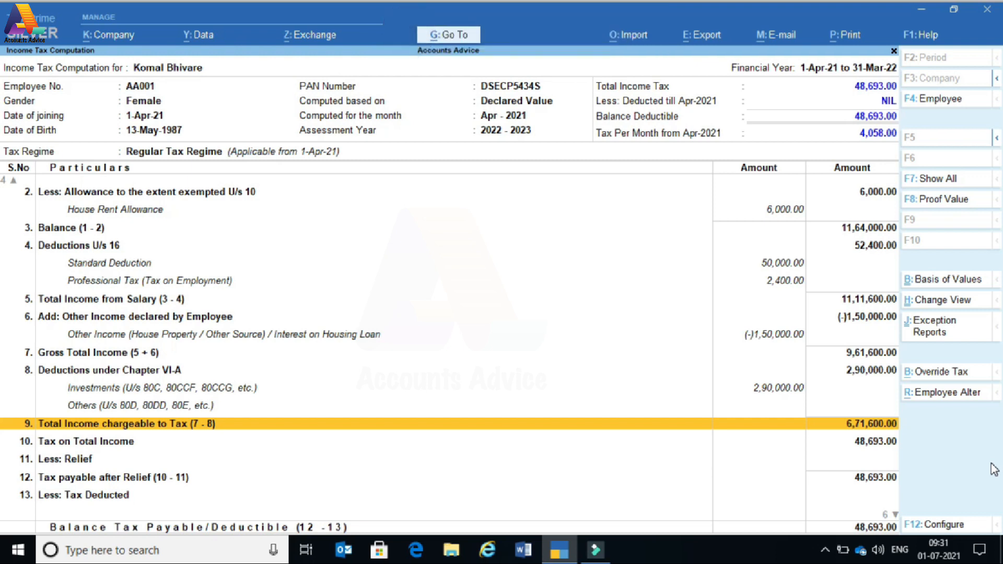
- View the Tax on Total Income breakdown, examine its slab rates and Health and Education Cess, and return to the computation
{"action": "key", "text": "Down"}
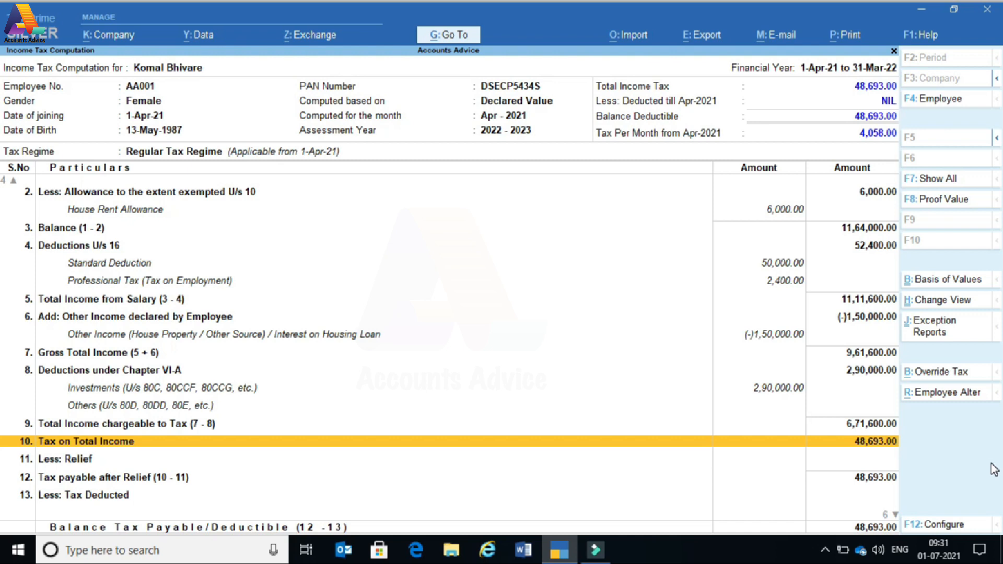
{"action": "key", "text": "Return"}
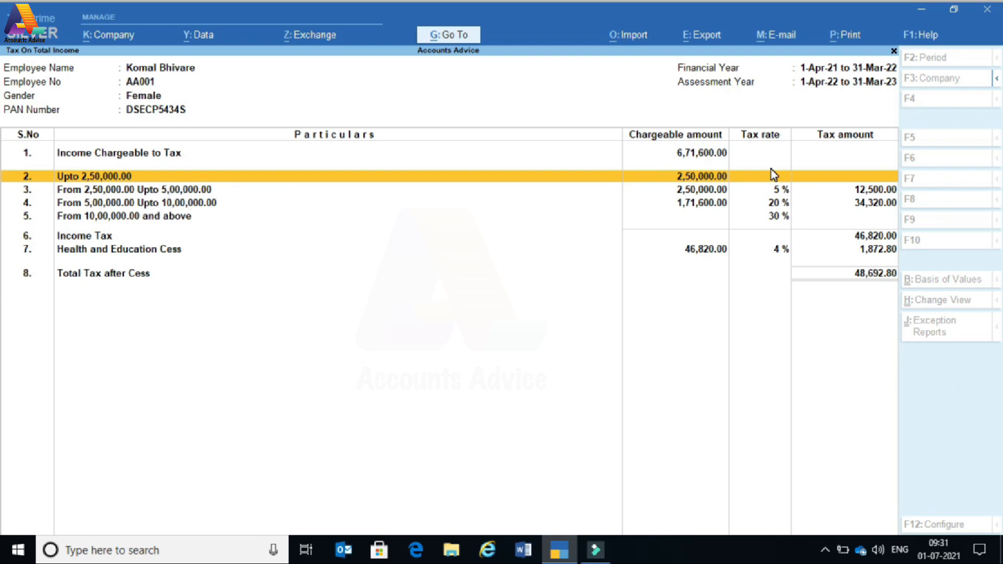
{"action": "left_click", "coordinate": [130, 195]}
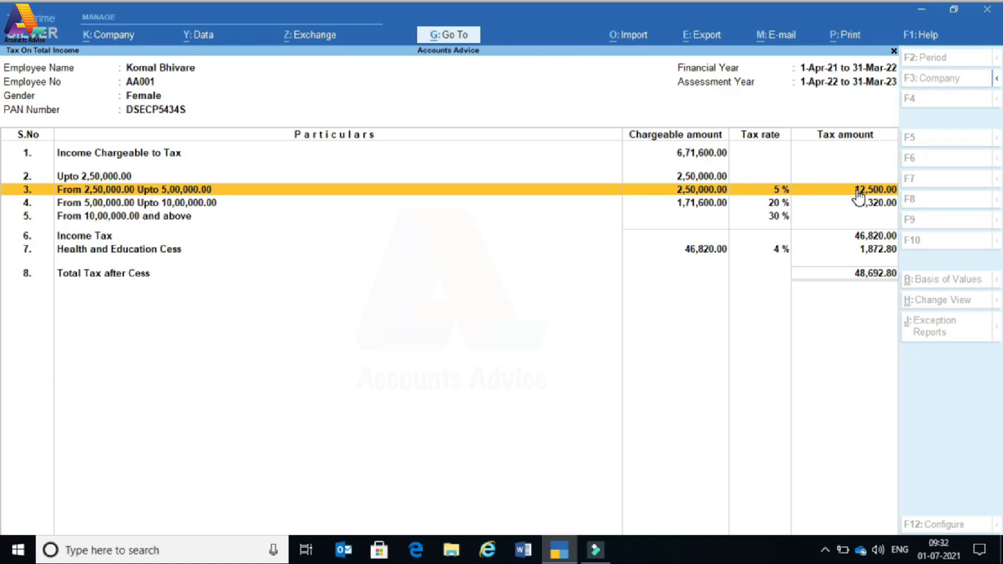
{"action": "left_click", "coordinate": [171, 208]}
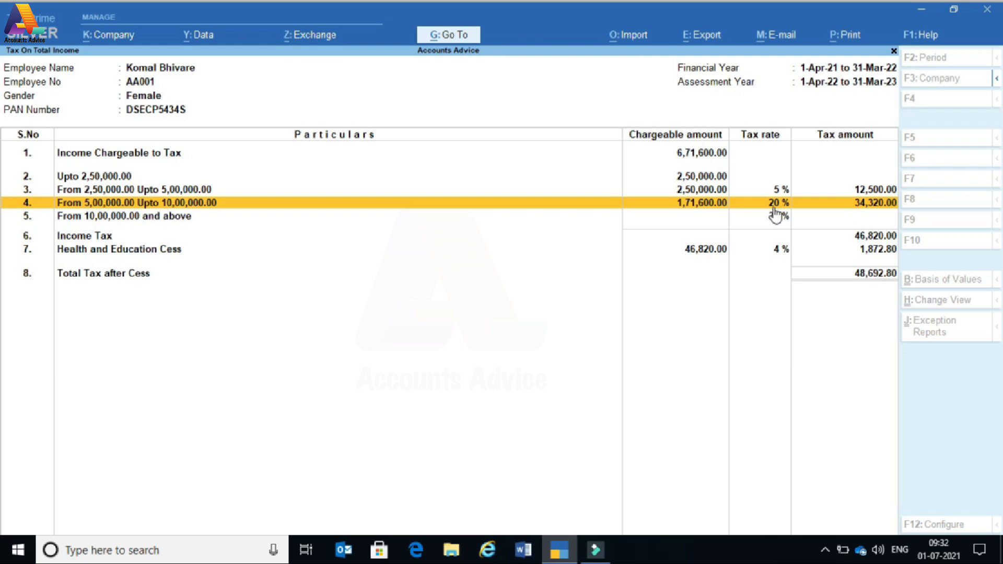
{"action": "left_click", "coordinate": [856, 210]}
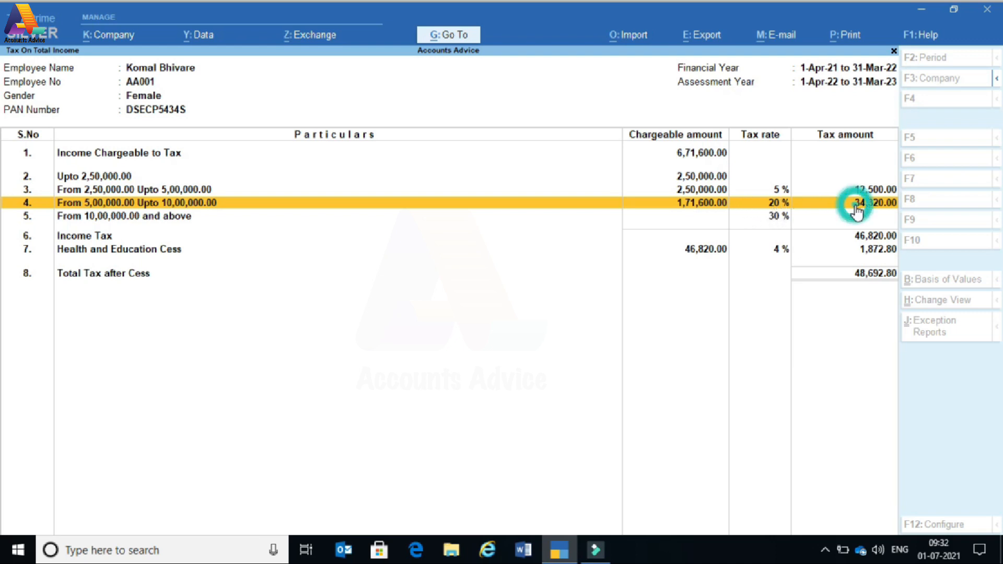
{"action": "left_click", "coordinate": [74, 250]}
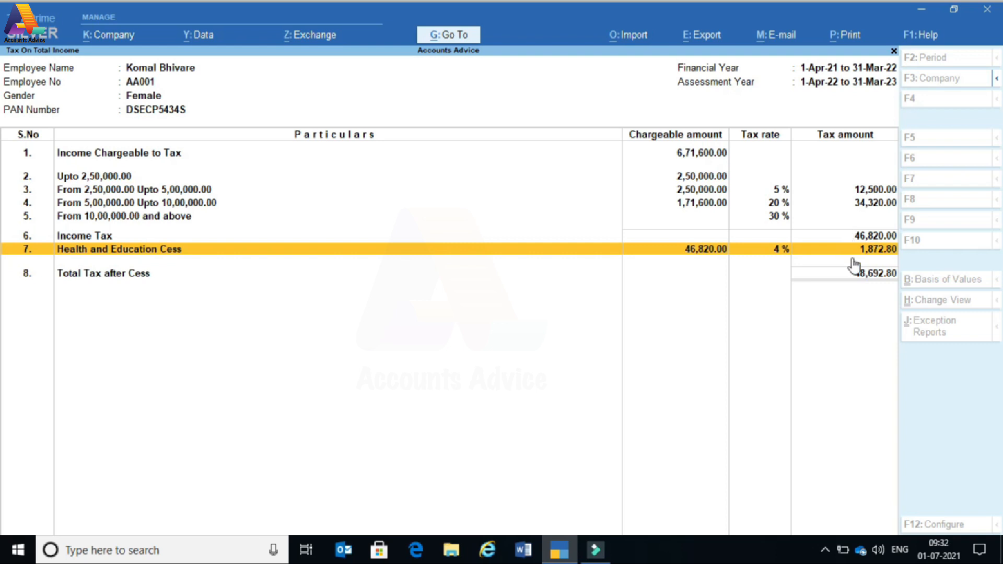
{"action": "key", "text": "Up"}
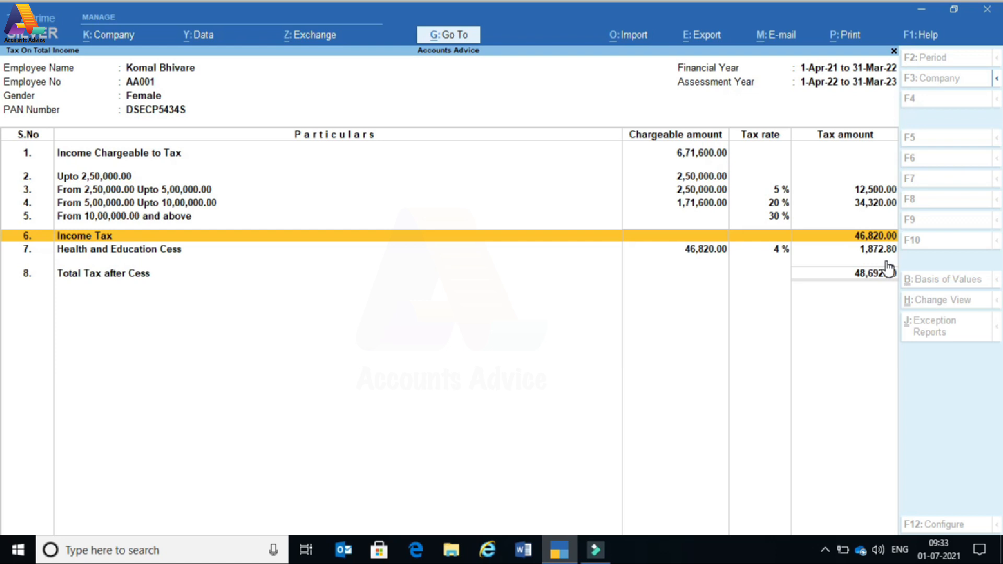
{"action": "key", "text": "Escape"}
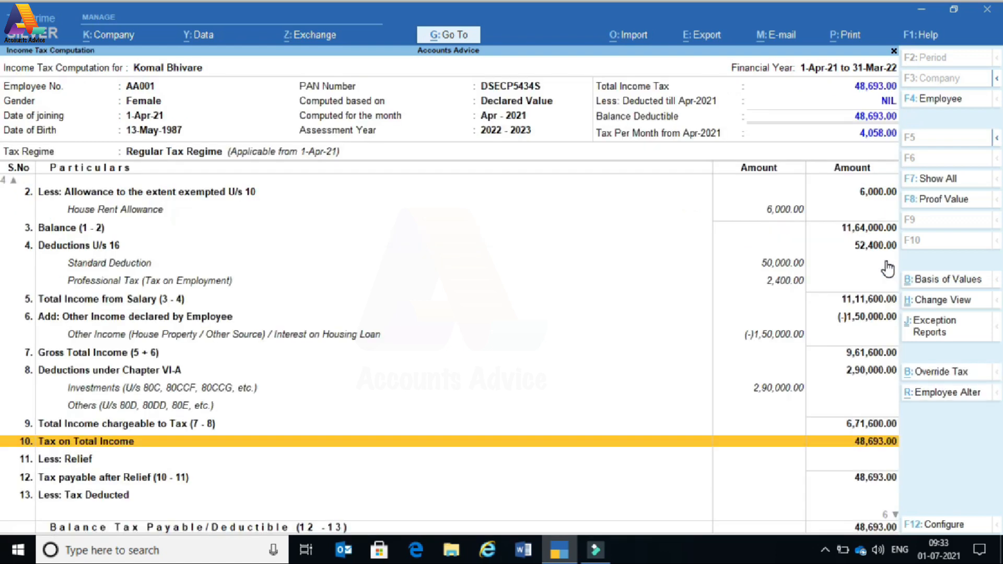
- Review the remaining lines down to tax deducted by the previous employer, and go back up to Gross Salary
{"action": "key", "text": "Down"}
{"action": "key", "text": "Down"}
{"action": "key", "text": "Down"}
{"action": "key", "text": "Down"}
{"action": "key", "text": "Down"}
{"action": "key", "text": "Down"}
{"action": "key", "text": "Down"}
{"action": "key", "text": "Down"}
{"action": "key", "text": "Down"}
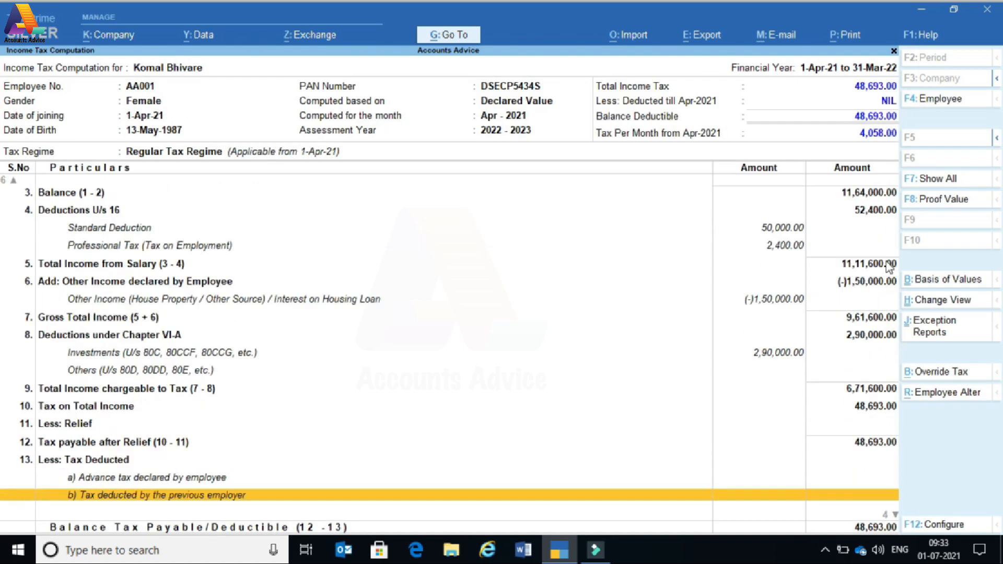
{"action": "key", "text": "Up"}
{"action": "key", "text": "Up"}
{"action": "key", "text": "Up"}
{"action": "key", "text": "Up"}
{"action": "key", "text": "Up"}
{"action": "key", "text": "Up"}
{"action": "key", "text": "Up"}
{"action": "key", "text": "Up"}
{"action": "key", "text": "Up"}
{"action": "key", "text": "Up"}
{"action": "key", "text": "Up"}
{"action": "key", "text": "Up"}
{"action": "key", "text": "Up"}
{"action": "key", "text": "Up"}
{"action": "key", "text": "Up"}
{"action": "key", "text": "Up"}
{"action": "key", "text": "Up"}
{"action": "key", "text": "Up"}
{"action": "key", "text": "Up"}
{"action": "key", "text": "Up"}
{"action": "key", "text": "Up"}
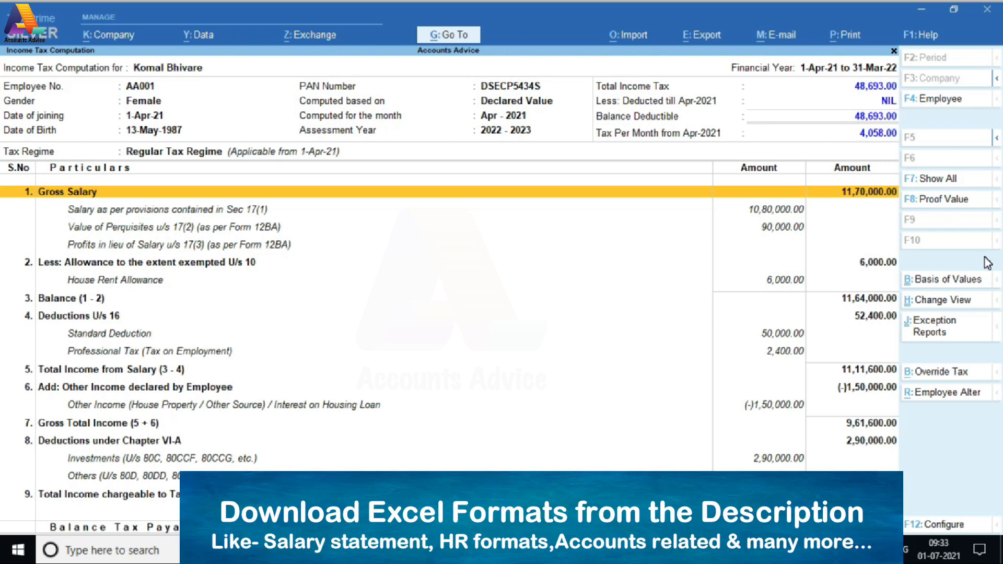
- Close the income tax computation and the payroll reports, returning to the Gateway of Tally
{"action": "key", "text": "Escape"}
{"action": "key", "text": "Escape"}
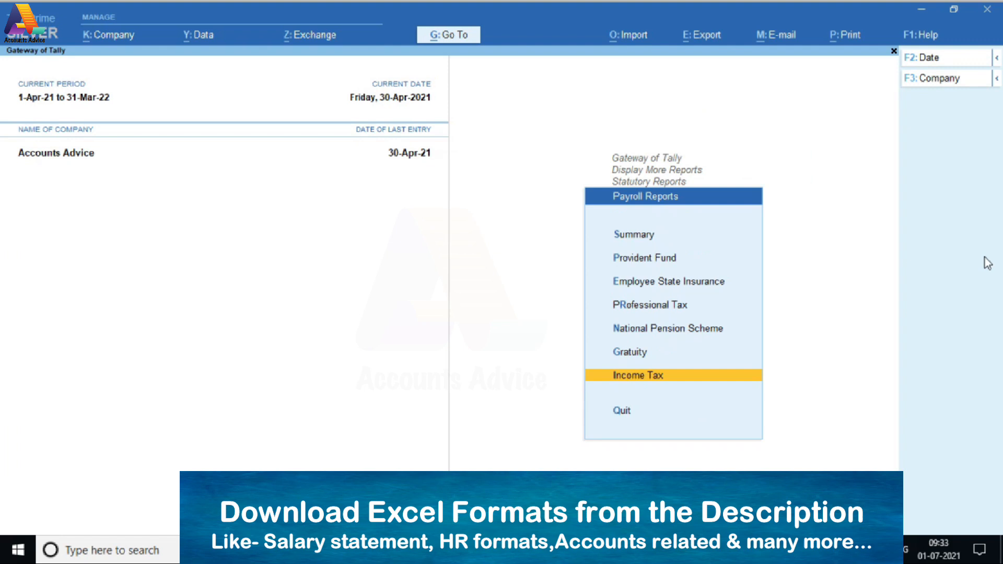
{"action": "key", "text": "Escape"}
{"action": "key", "text": "Escape"}
{"action": "key", "text": "Escape"}
- Start creating a Pay Heads payroll master and name it Income Tax
{"action": "key", "text": "Up"}
{"action": "key", "text": "Up"}
{"action": "key", "text": "Up"}
{"action": "key", "text": "Up"}
{"action": "key", "text": "Up"}
{"action": "key", "text": "Up"}
{"action": "key", "text": "Up"}
{"action": "key", "text": "Up"}
{"action": "key", "text": "Up"}
{"action": "key", "text": "Up"}
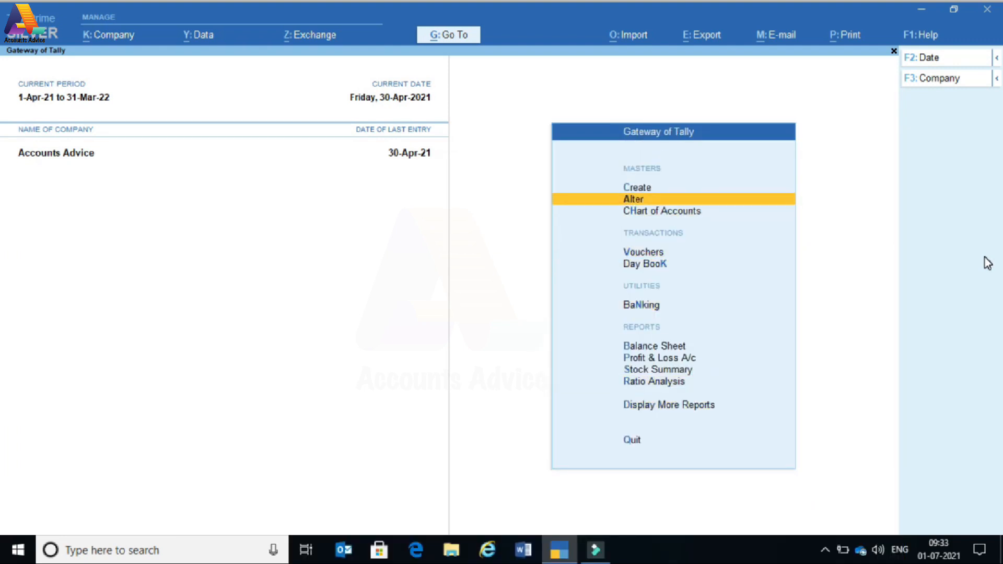
{"action": "key", "text": "Return"}
{"action": "key", "text": "Down"}
{"action": "key", "text": "Down"}
{"action": "key", "text": "Down"}
{"action": "key", "text": "Down"}
{"action": "key", "text": "Down"}
{"action": "key", "text": "Down"}
{"action": "key", "text": "Down"}
{"action": "key", "text": "Down"}
{"action": "key", "text": "Down"}
{"action": "key", "text": "Down"}
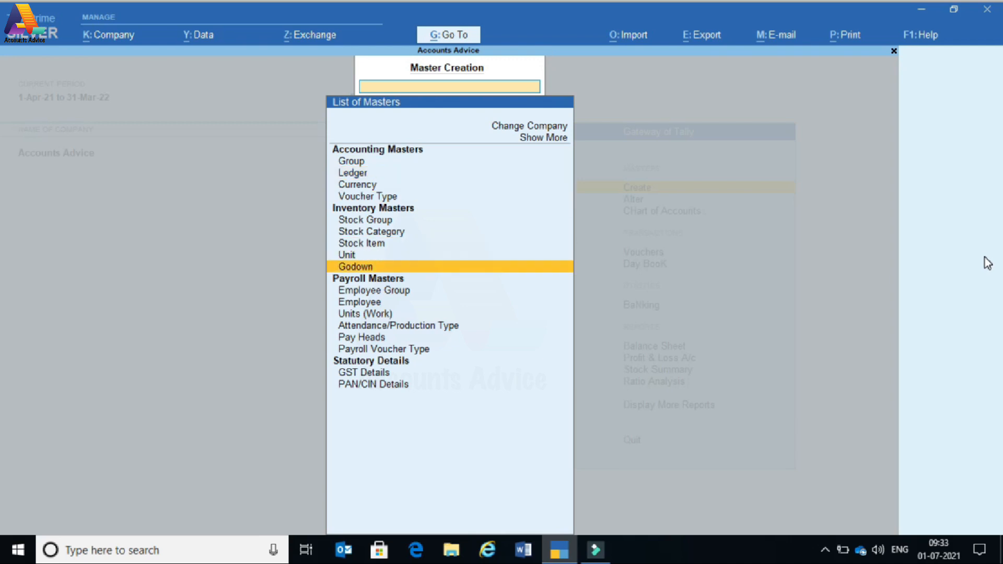
{"action": "key", "text": "Down"}
{"action": "key", "text": "Down"}
{"action": "key", "text": "Down"}
{"action": "key", "text": "Return"}
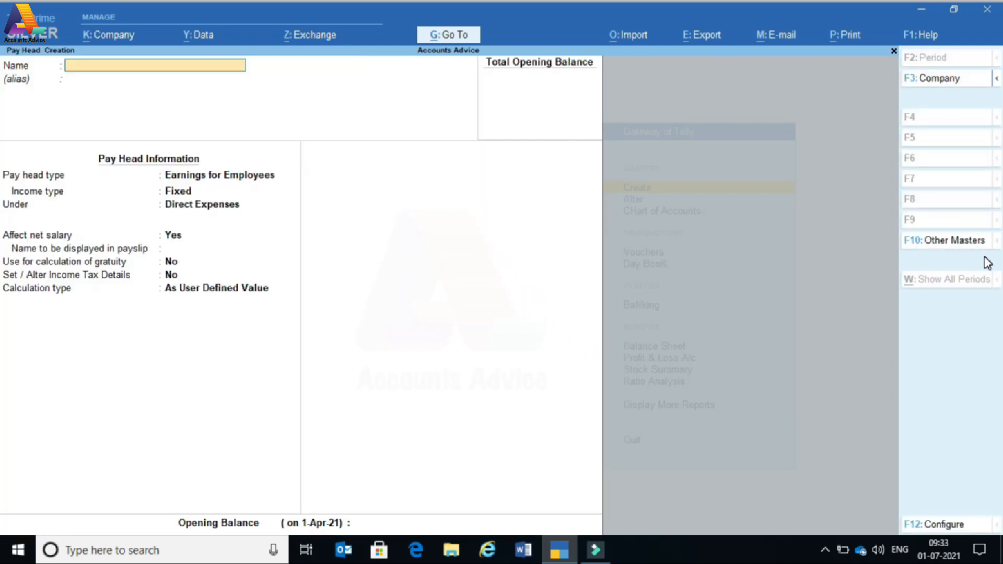
{"action": "type", "text": "Incom"}
{"action": "key", "text": "Return"}
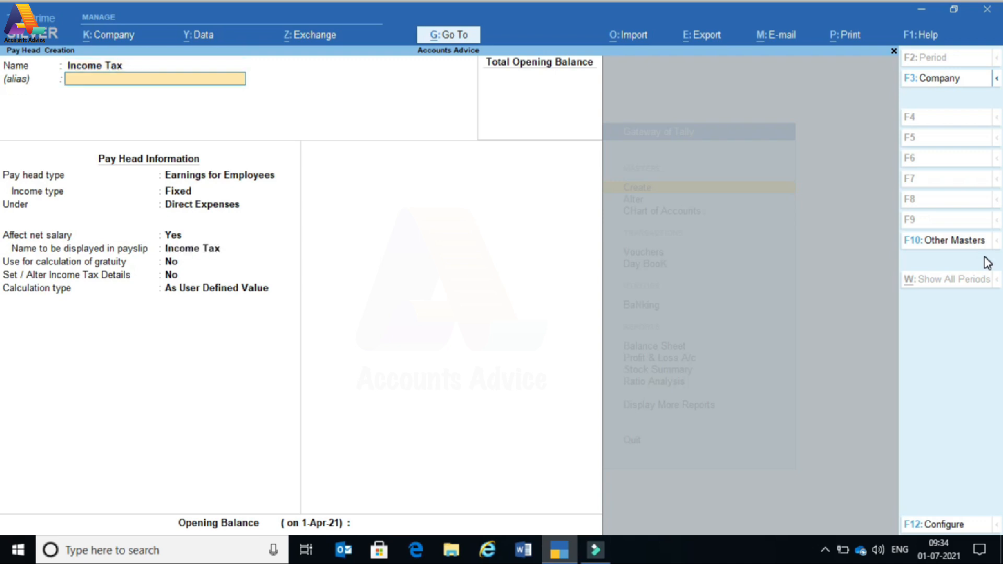
- Set the pay head type to Employees' Statutory Deductions and the statutory pay type to Income Tax
{"action": "key", "text": "Return"}
{"action": "key", "text": "Down"}
{"action": "key", "text": "Down"}
{"action": "key", "text": "Down"}
{"action": "key", "text": "Down"}
{"action": "key", "text": "Down"}
{"action": "key", "text": "Up"}
{"action": "key", "text": "Up"}
{"action": "key", "text": "Up"}
{"action": "key", "text": "Up"}
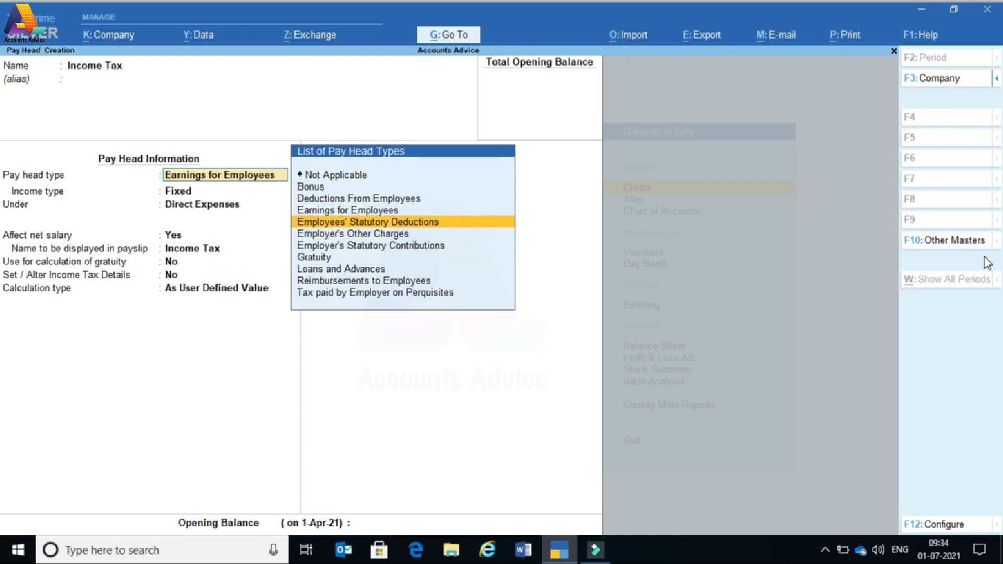
{"action": "key", "text": "Return"}
{"action": "key", "text": "Down"}
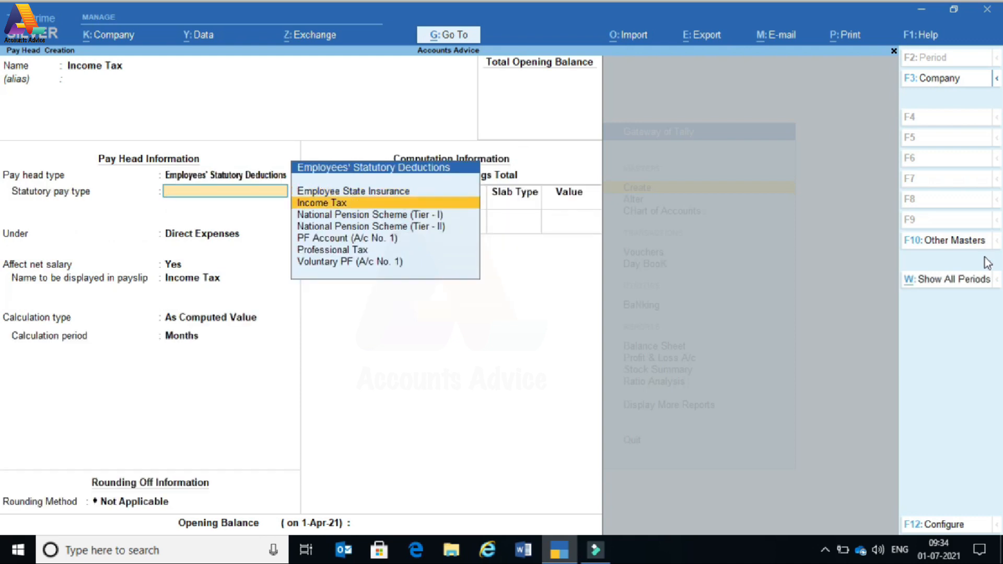
{"action": "key", "text": "Return"}
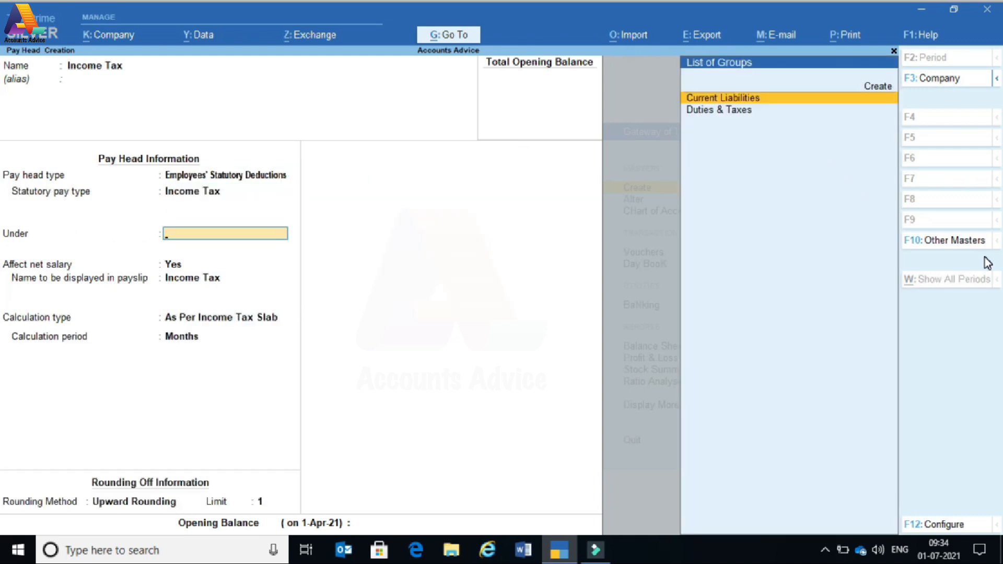
- Put the pay head under Duties & Taxes, keep Months as its calculation period, and save it, leaving master creation
{"action": "key", "text": "Down"}
{"action": "key", "text": "Return"}
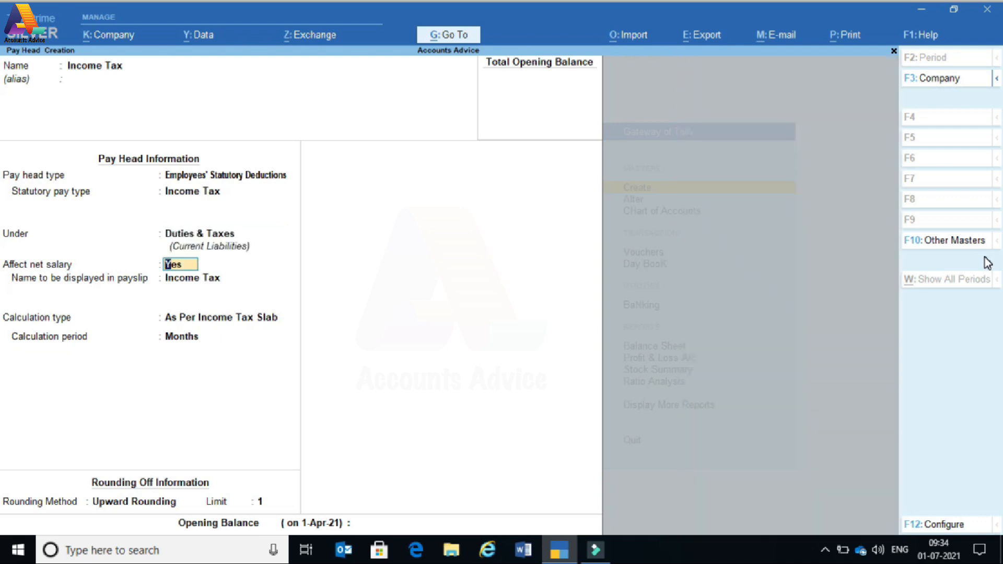
{"action": "key", "text": "Return"}
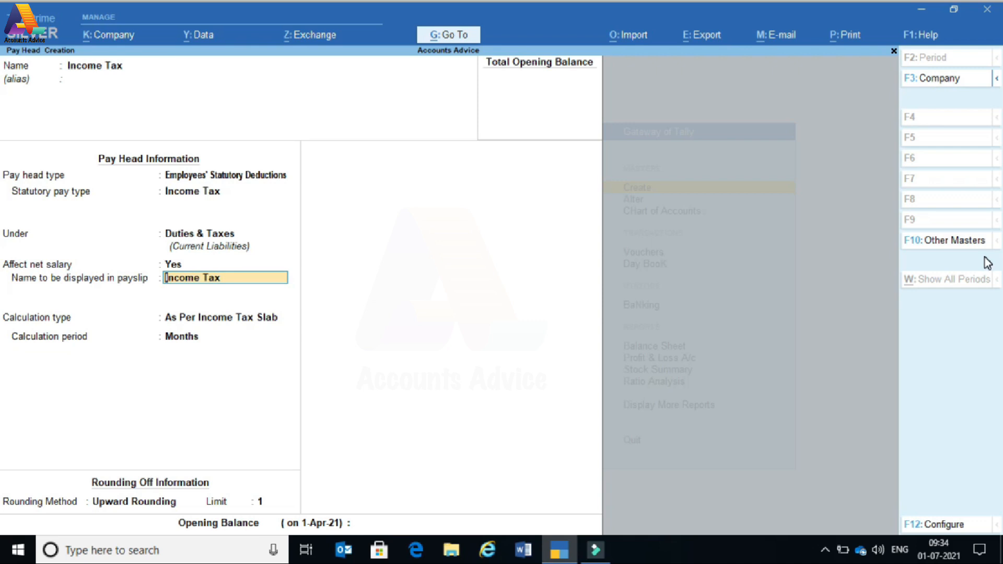
{"action": "key", "text": "Return"}
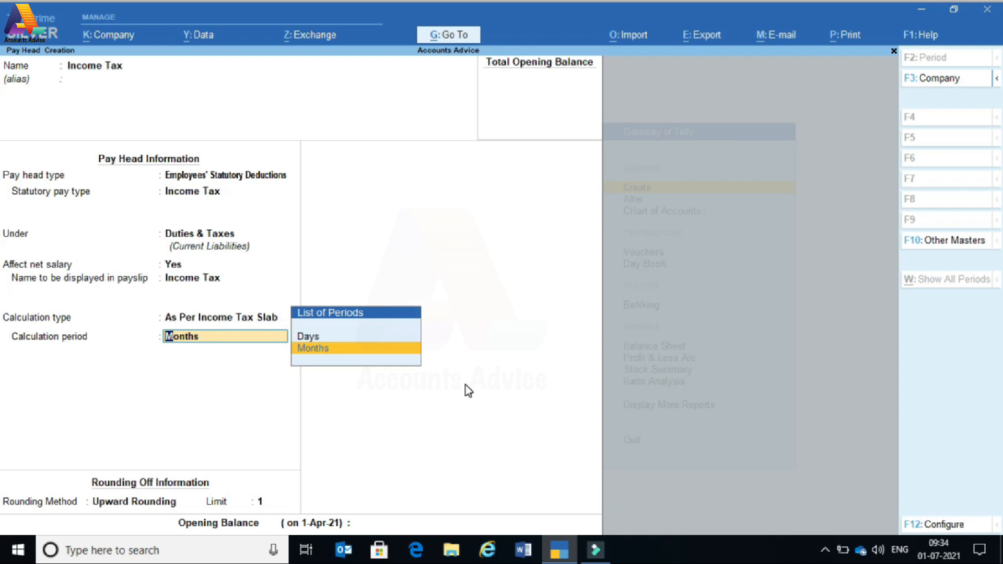
{"action": "key", "text": "Return"}
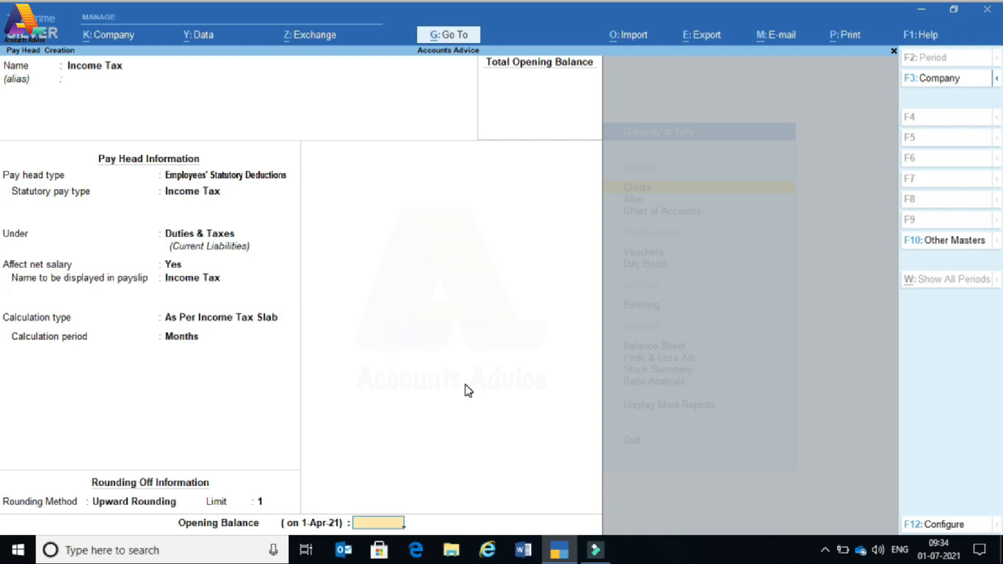
{"action": "key", "text": "Return"}
{"action": "key", "text": "Return"}
{"action": "key", "text": "Escape"}
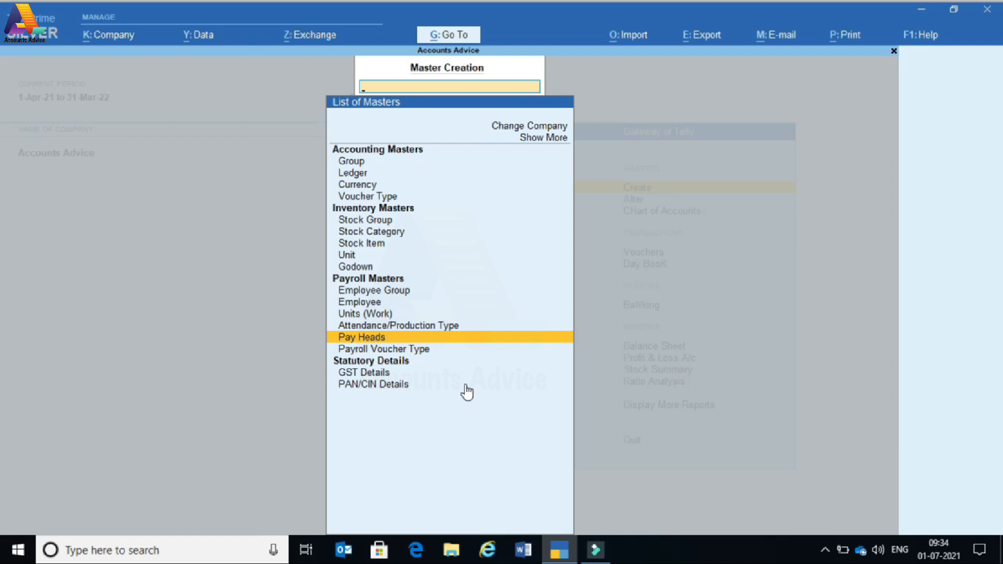
{"action": "key", "text": "Up"}
{"action": "key", "text": "Up"}
{"action": "key", "text": "Up"}
{"action": "key", "text": "Escape"}
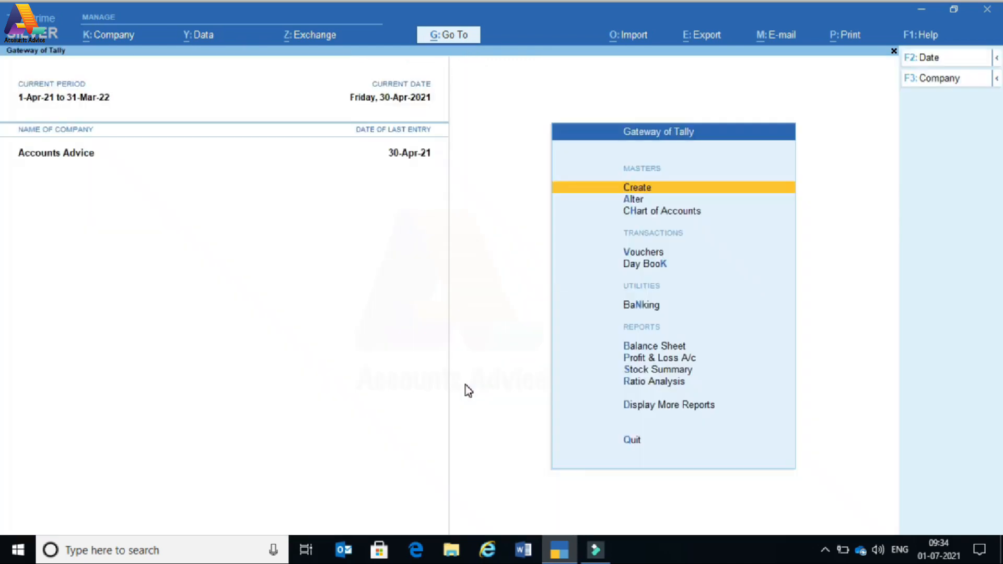
- Open the defined salary of the employee in the Accounts group for alteration
{"action": "key", "text": "Down"}
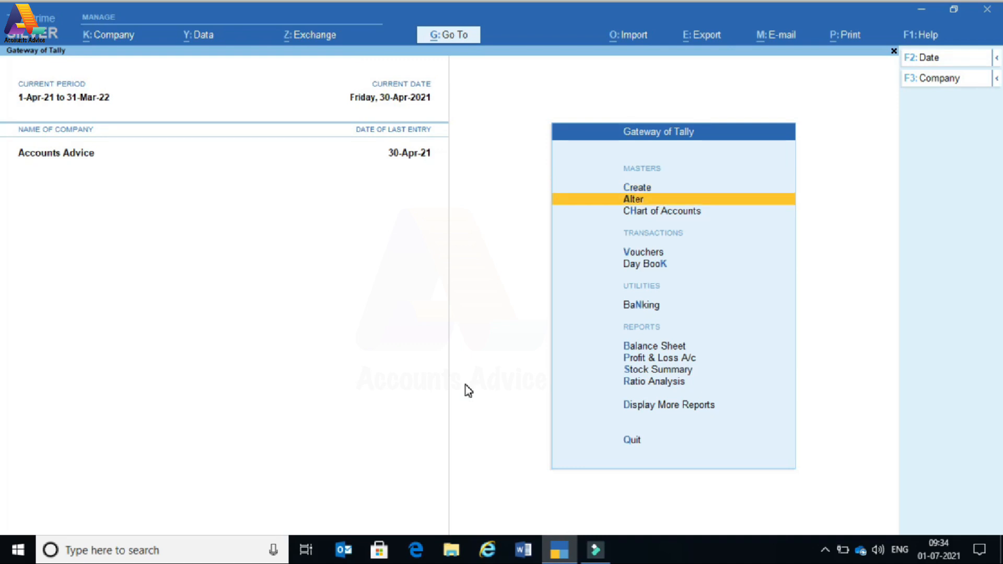
{"action": "key", "text": "Return"}
{"action": "key", "text": "Down"}
{"action": "key", "text": "Down"}
{"action": "key", "text": "Down"}
{"action": "key", "text": "Down"}
{"action": "key", "text": "Down"}
{"action": "key", "text": "Down"}
{"action": "key", "text": "Down"}
{"action": "key", "text": "Down"}
{"action": "key", "text": "Down"}
{"action": "key", "text": "Down"}
{"action": "key", "text": "Down"}
{"action": "key", "text": "Down"}
{"action": "key", "text": "Down"}
{"action": "key", "text": "Down"}
{"action": "key", "text": "Down"}
{"action": "key", "text": "Down"}
{"action": "key", "text": "Down"}
{"action": "key", "text": "Down"}
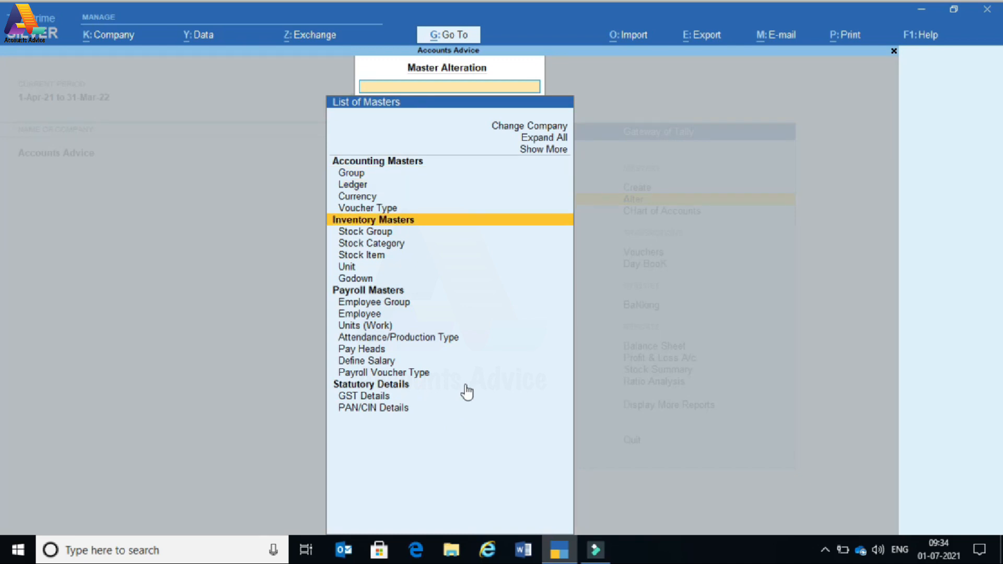
{"action": "key", "text": "Up"}
{"action": "key", "text": "Up"}
{"action": "key", "text": "Return"}
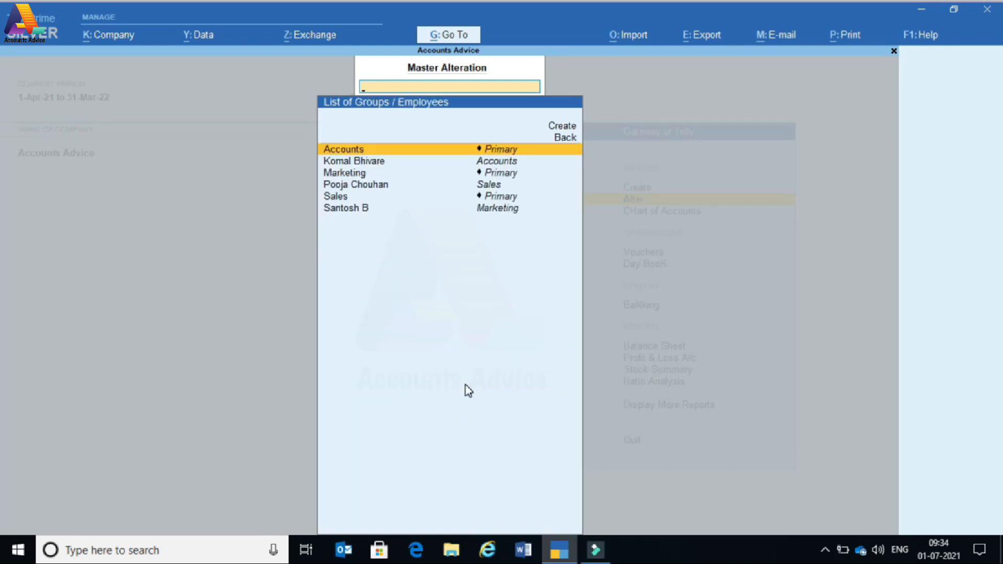
{"action": "key", "text": "Down"}
{"action": "key", "text": "Return"}
- Add the Income Tax pay head at the end of the employee's salary details and save the alteration
{"action": "key", "text": "Return"}
{"action": "key", "text": "Return"}
{"action": "key", "text": "Return"}
{"action": "key", "text": "Return"}
{"action": "key", "text": "Return"}
{"action": "key", "text": "Return"}
{"action": "key", "text": "Return"}
{"action": "key", "text": "Return"}
{"action": "key", "text": "Return"}
{"action": "key", "text": "Return"}
{"action": "key", "text": "Return"}
{"action": "key", "text": "Return"}
{"action": "key", "text": "Return"}
{"action": "key", "text": "Return"}
{"action": "key", "text": "Return"}
{"action": "key", "text": "Return"}
{"action": "key", "text": "Return"}
{"action": "key", "text": "Return"}
{"action": "key", "text": "Return"}
{"action": "key", "text": "Down"}
{"action": "key", "text": "Return"}
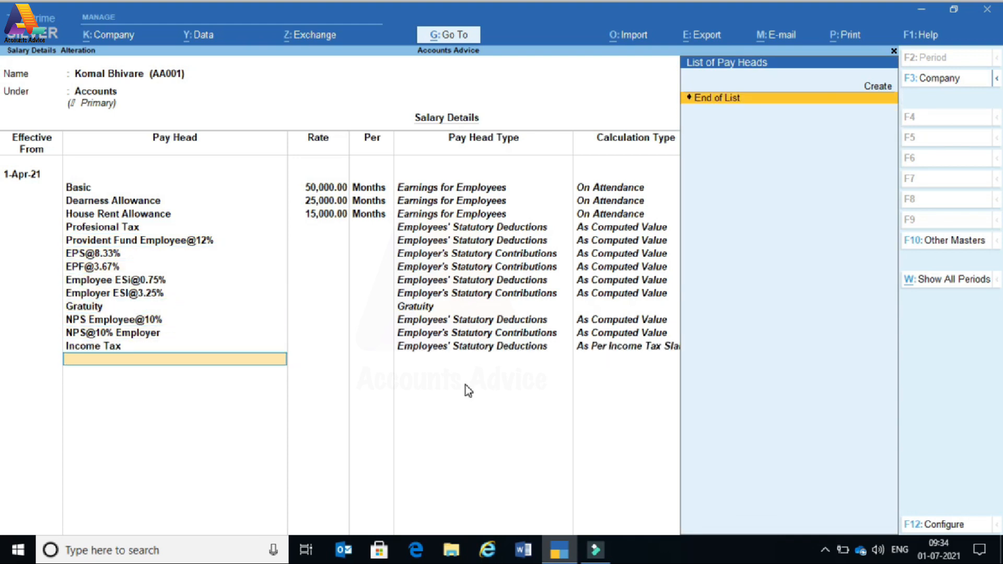
{"action": "key", "text": "Return"}
{"action": "key", "text": "Return"}
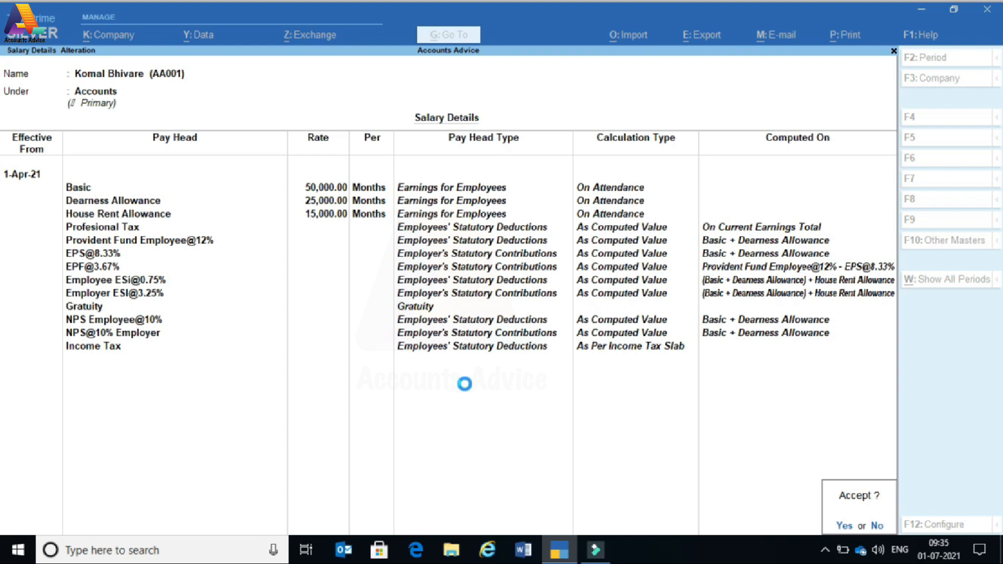
- Leave the salary details alteration, stay in the program, and open voucher entry from the Gateway of Tally
{"action": "key", "text": "Escape"}
{"action": "key", "text": "Escape"}
{"action": "key", "text": "Escape"}
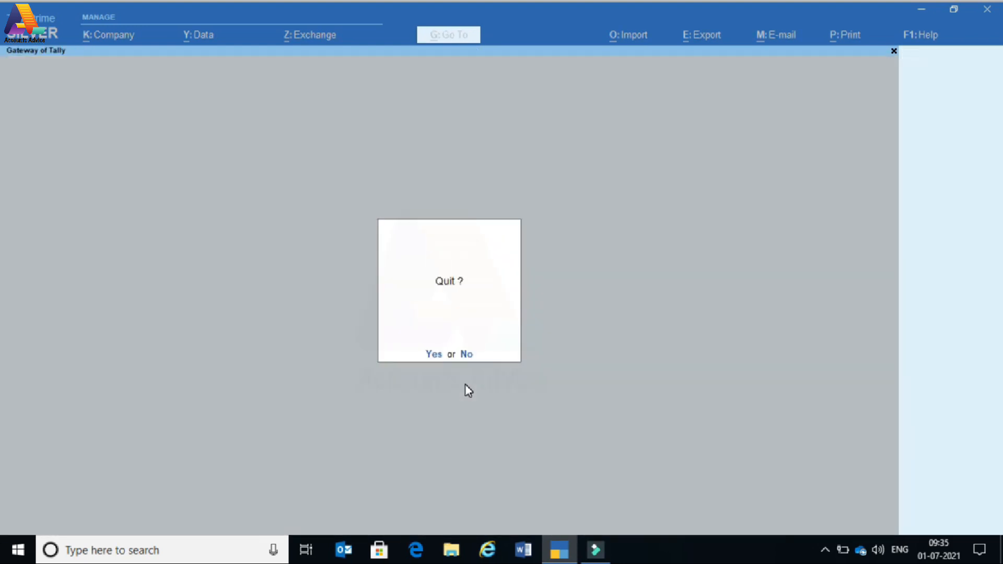
{"action": "key", "text": "Escape"}
{"action": "key", "text": "v"}
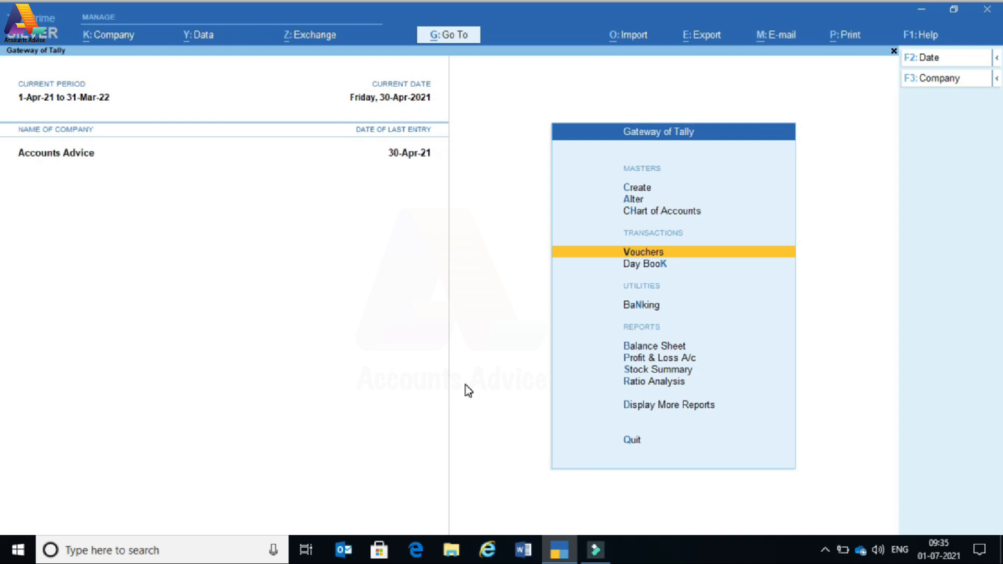
{"action": "key", "text": "Return"}
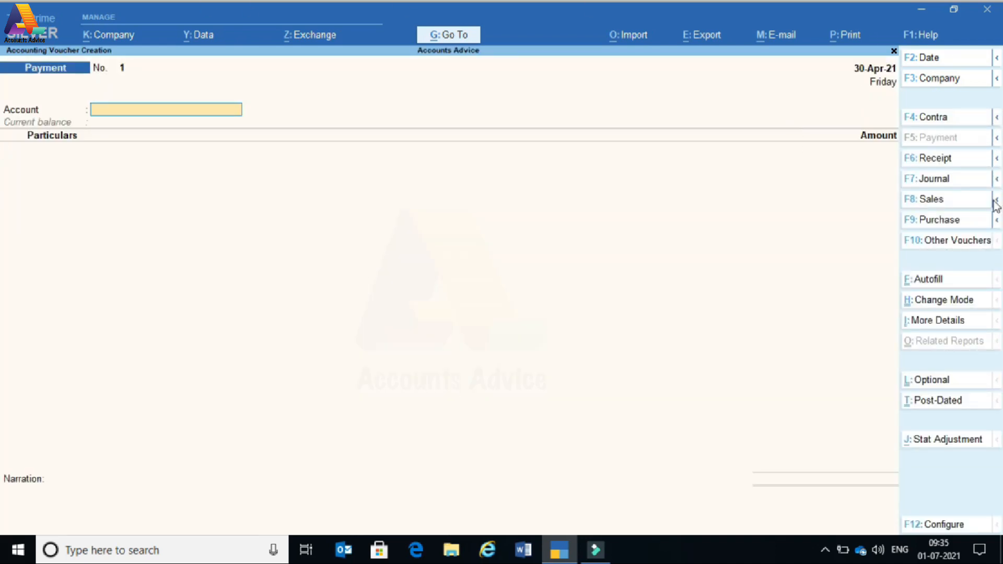
- Change the voucher type from the list of other vouchers to Payroll
{"action": "left_click", "coordinate": [929, 241]}
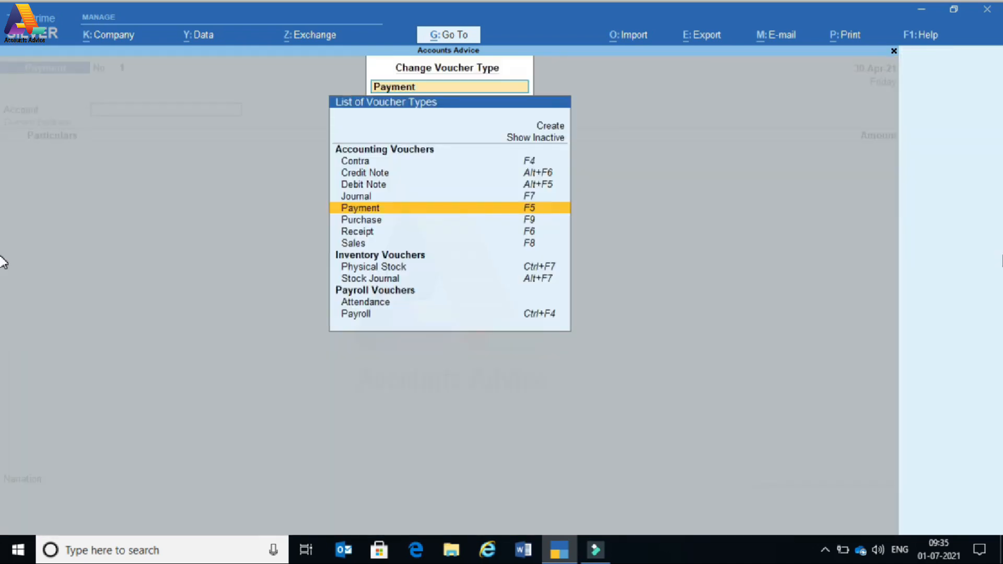
{"action": "key", "text": "Down"}
{"action": "key", "text": "Down"}
{"action": "key", "text": "Down"}
{"action": "key", "text": "Down"}
{"action": "key", "text": "Down"}
{"action": "key", "text": "Down"}
{"action": "key", "text": "Down"}
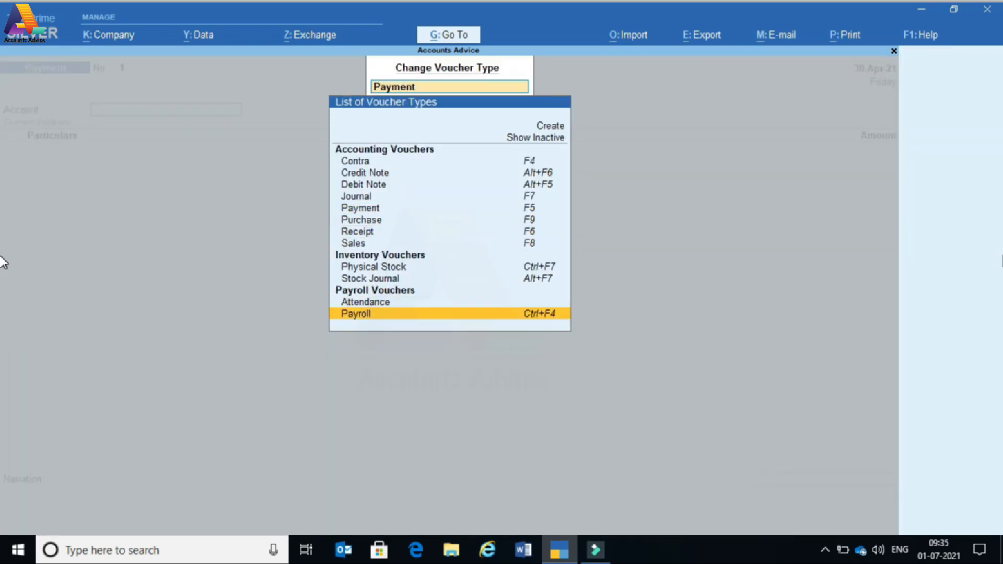
{"action": "key", "text": "Return"}
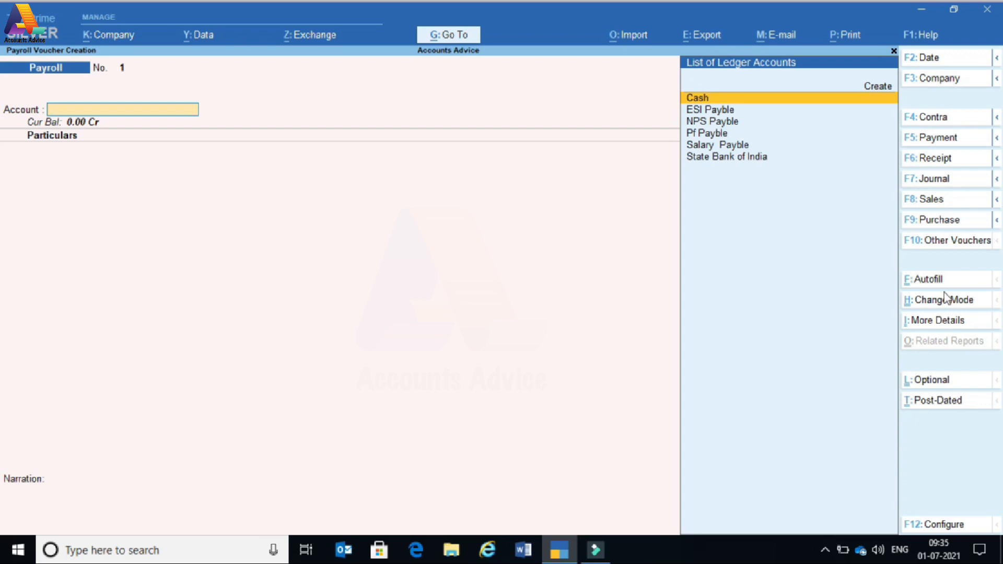
- Start a Payroll Autofill for the voucher and set it to process Salary
{"action": "left_click", "coordinate": [930, 281]}
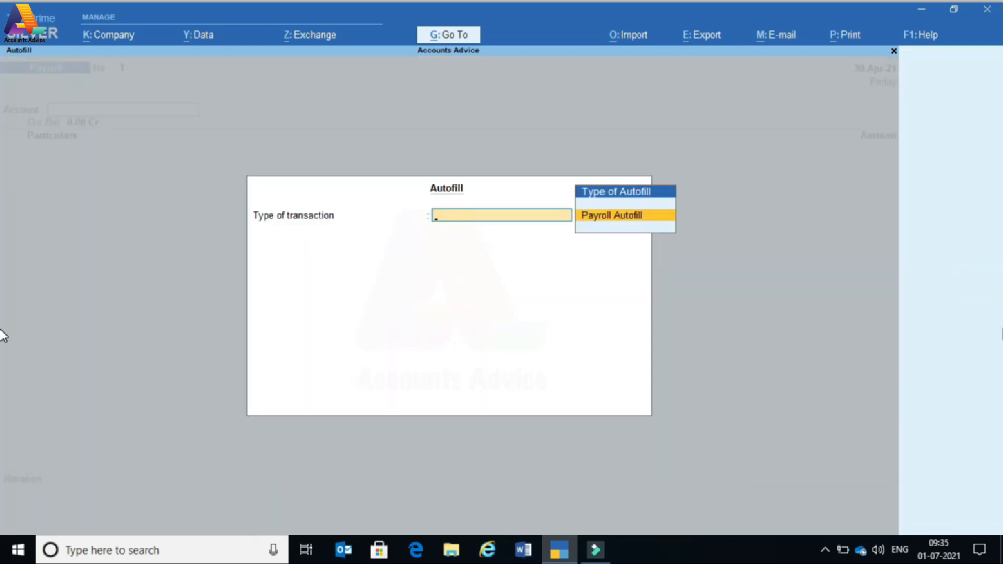
{"action": "key", "text": "Return"}
{"action": "key", "text": "Down"}
{"action": "key", "text": "Down"}
{"action": "key", "text": "Down"}
{"action": "key", "text": "Down"}
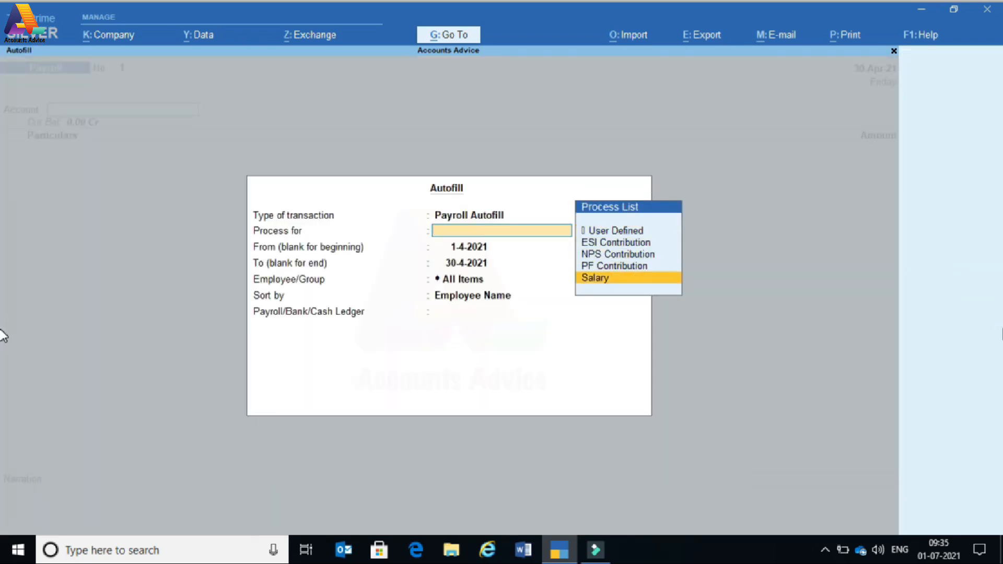
{"action": "key", "text": "Return"}
- Compute income tax on Declared Value and keep the period 1-4-2021 to 30-4-2021, all employees, sorted by Employee Name
{"action": "key", "text": "Down"}
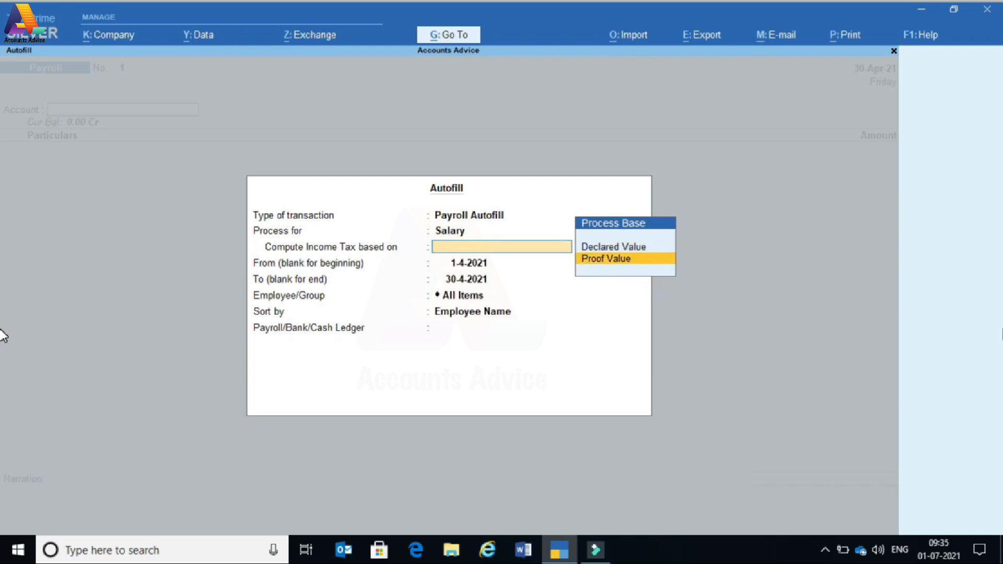
{"action": "key", "text": "Up"}
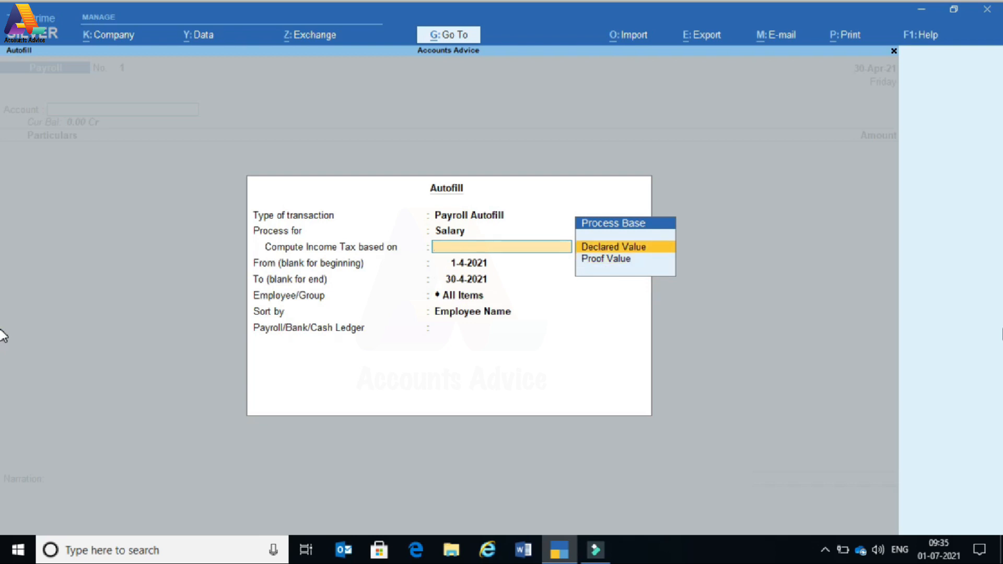
{"action": "key", "text": "Down"}
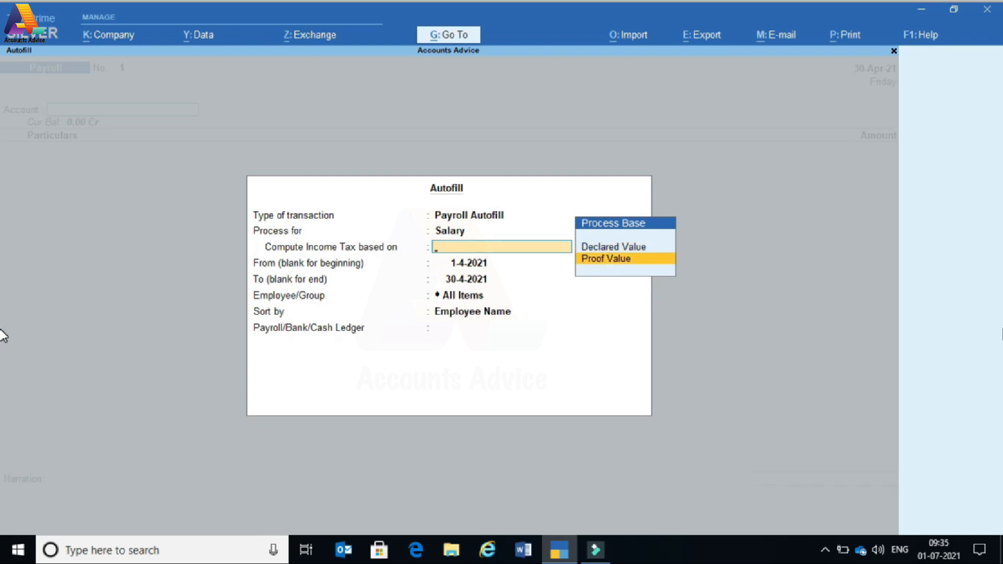
{"action": "key", "text": "Up"}
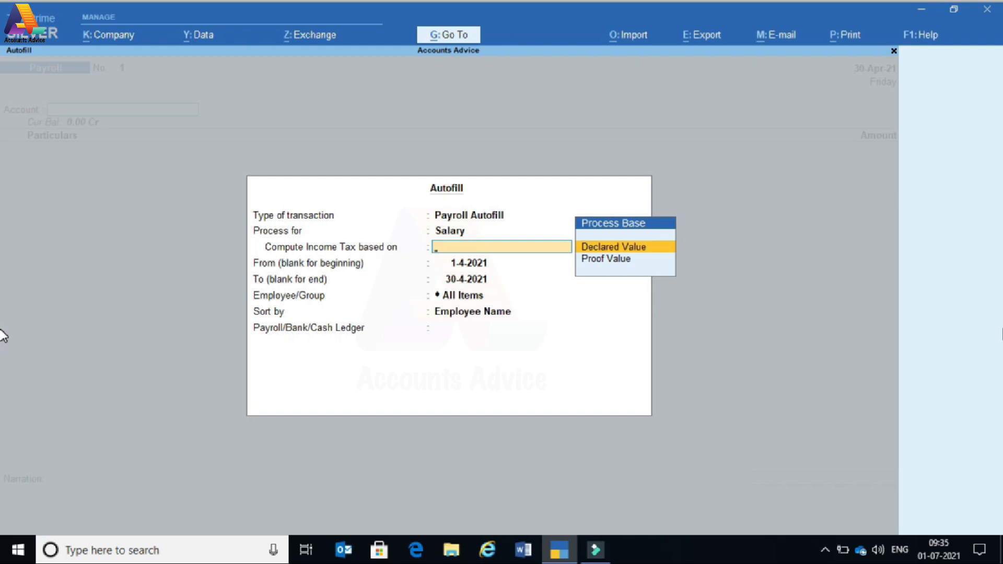
{"action": "key", "text": "Return"}
{"action": "key", "text": "Return"}
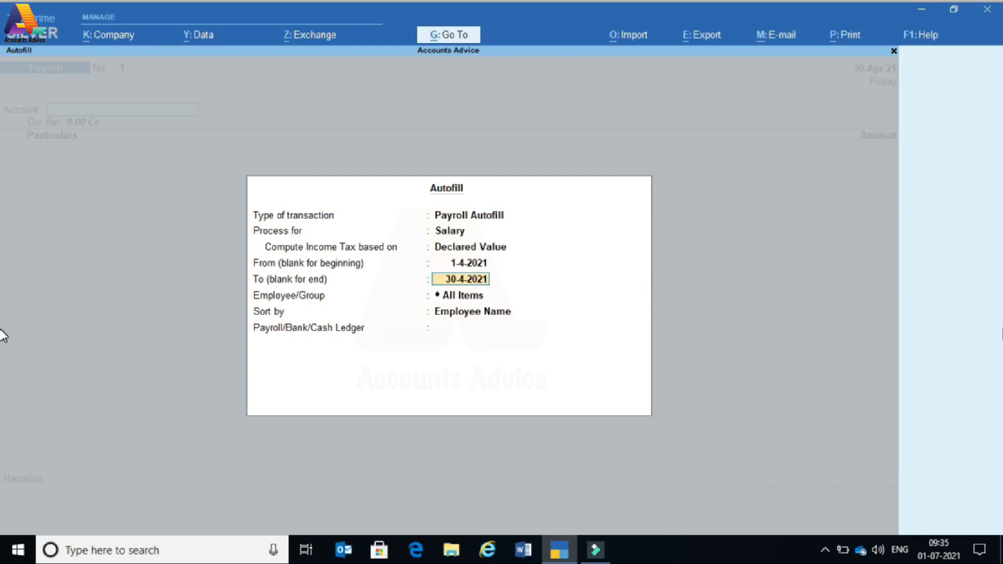
{"action": "key", "text": "Return"}
{"action": "key", "text": "Return"}
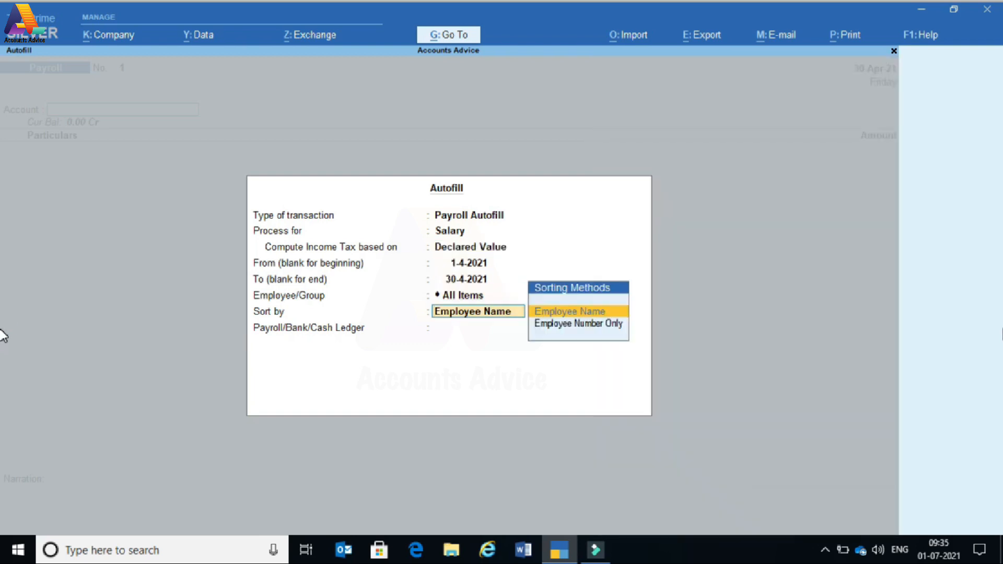
{"action": "key", "text": "Return"}
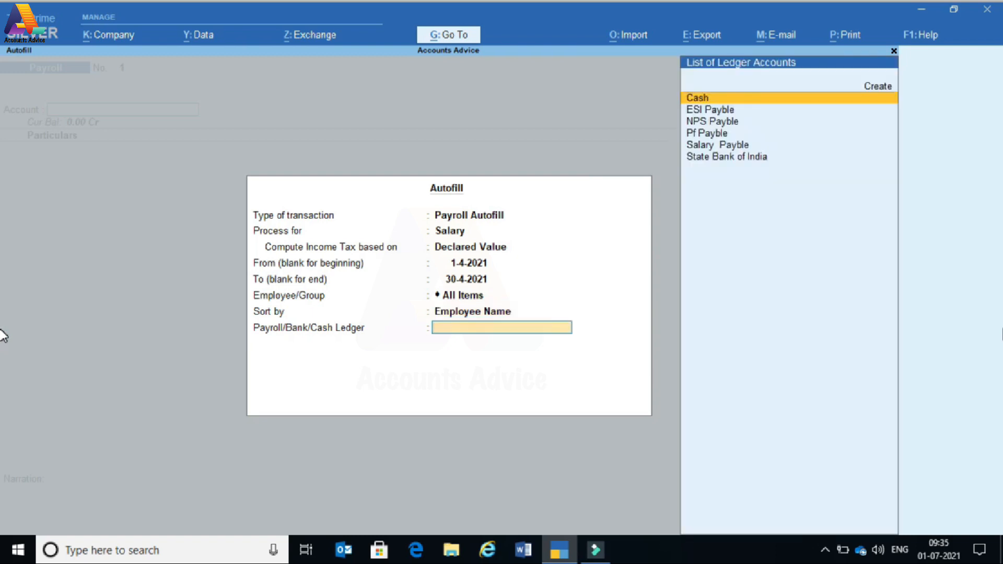
- Use Salary Payble as the payroll ledger, save the autofilled April payroll voucher, and leave voucher creation
{"action": "key", "text": "Down"}
{"action": "key", "text": "Down"}
{"action": "key", "text": "Down"}
{"action": "key", "text": "Down"}
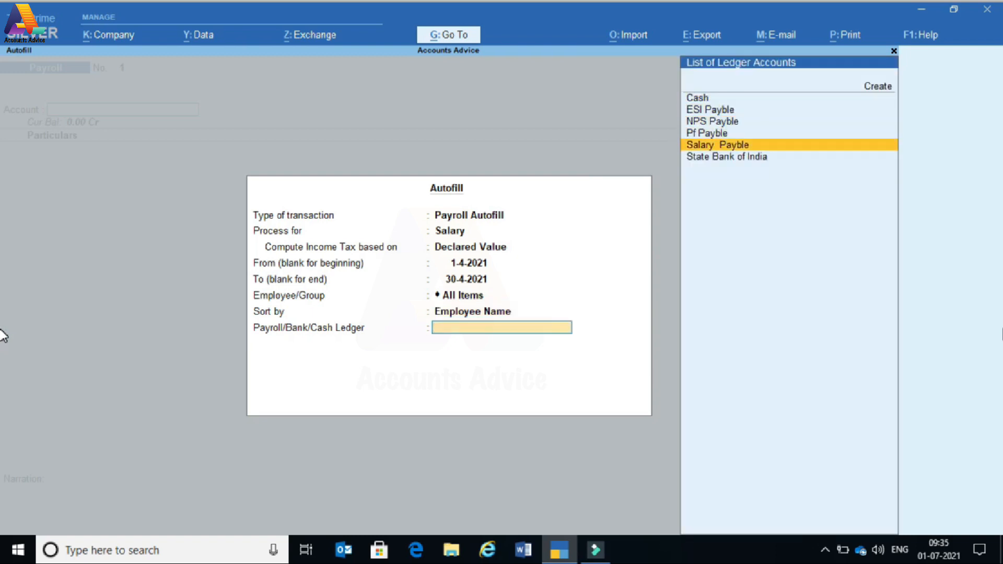
{"action": "key", "text": "Return"}
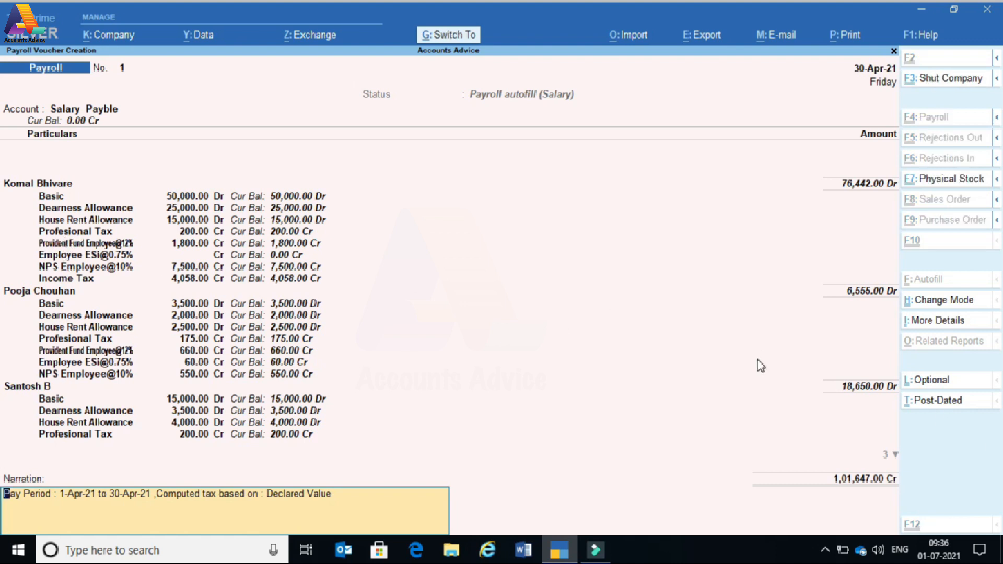
{"action": "key", "text": "ctrl+a"}
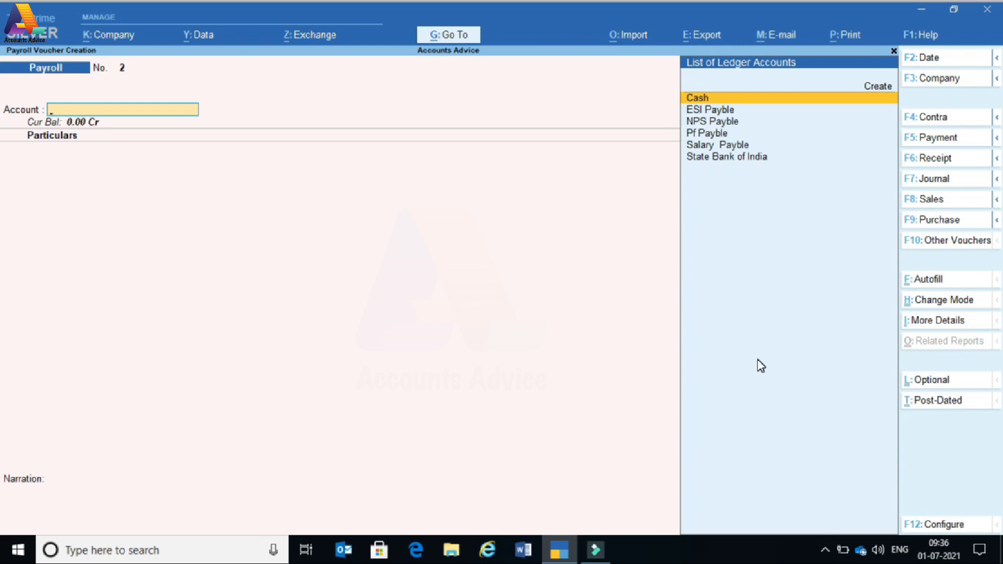
{"action": "key", "text": "Escape"}
{"action": "key", "text": "y"}
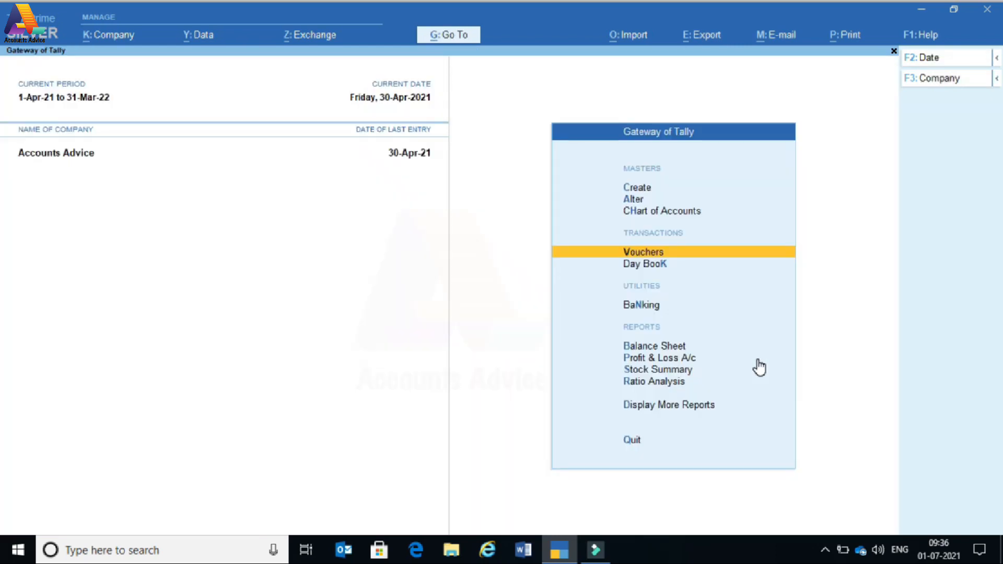
- Open the payroll reports among the statutory reports
{"action": "key", "text": "d"}
{"action": "key", "text": "Down"}
{"action": "key", "text": "Down"}
{"action": "key", "text": "Down"}
{"action": "key", "text": "Down"}
{"action": "key", "text": "Down"}
{"action": "key", "text": "Down"}
{"action": "key", "text": "Down"}
{"action": "key", "text": "Down"}
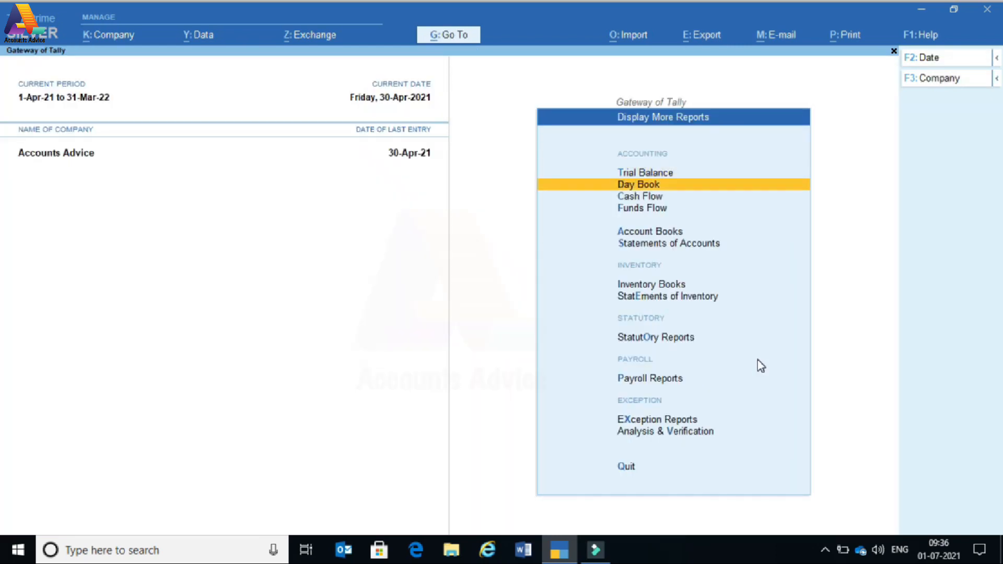
{"action": "key", "text": "Down"}
{"action": "key", "text": "Up"}
{"action": "key", "text": "Return"}
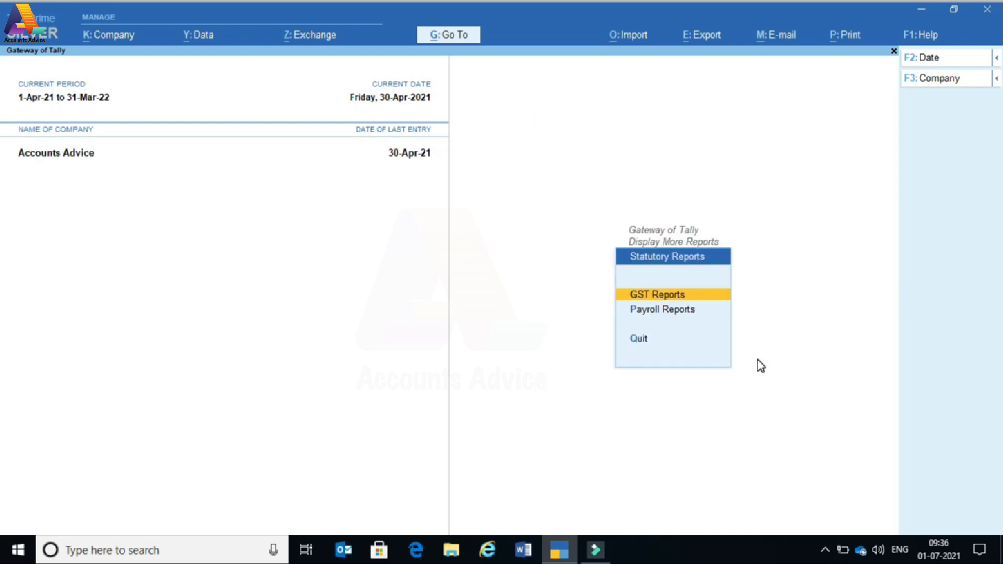
{"action": "key", "text": "Up"}
{"action": "key", "text": "Up"}
{"action": "key", "text": "Return"}
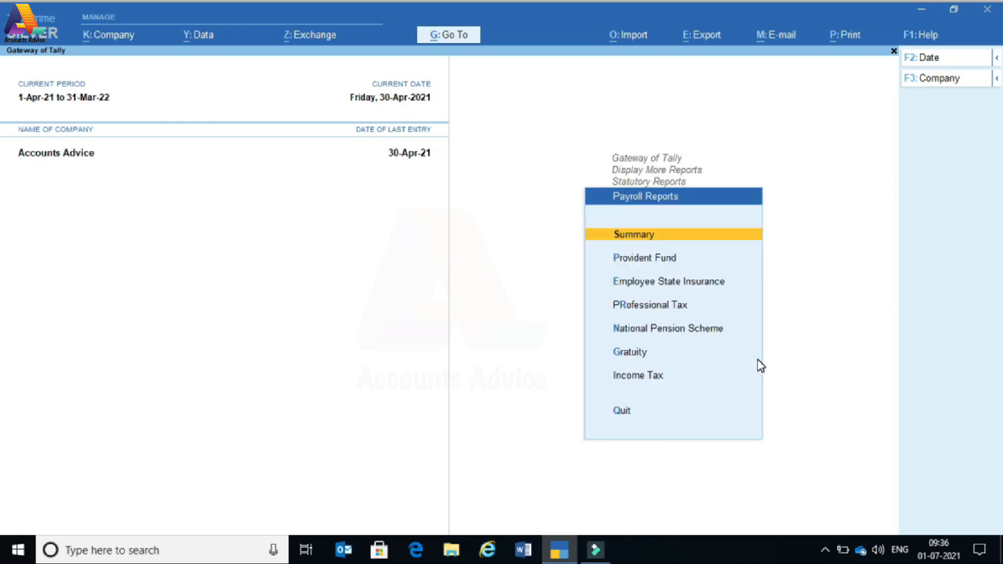
- Open the Income Tax Computation report for the employee in the Accounts group
{"action": "key", "text": "Down"}
{"action": "key", "text": "Down"}
{"action": "key", "text": "Down"}
{"action": "key", "text": "Down"}
{"action": "key", "text": "Down"}
{"action": "key", "text": "Down"}
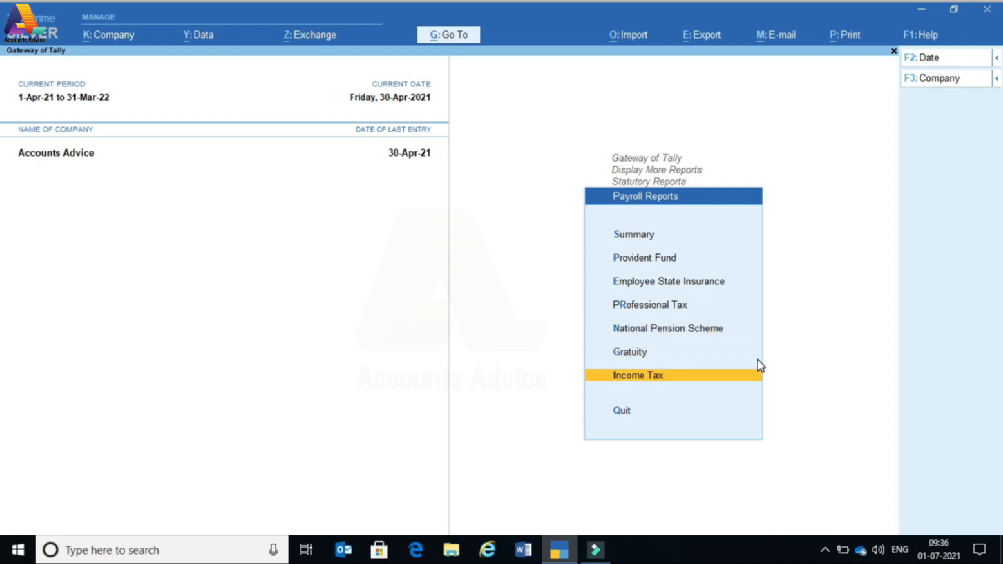
{"action": "key", "text": "Return"}
{"action": "key", "text": "Return"}
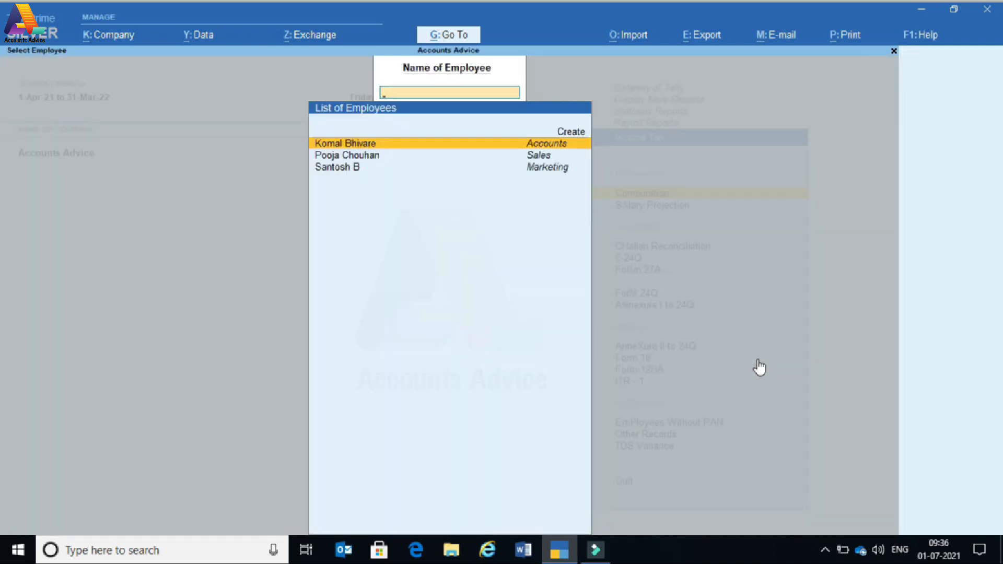
{"action": "key", "text": "Return"}
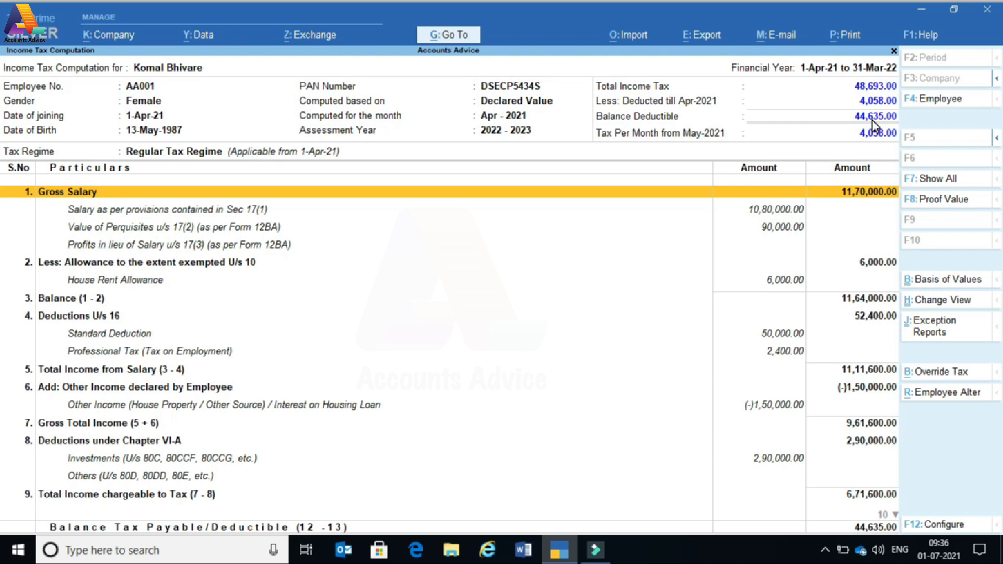
- Examine the monthly actuals and projections behind the Sec 17(1) salary, and return to the Gateway of Tally
{"action": "left_click", "coordinate": [777, 209]}
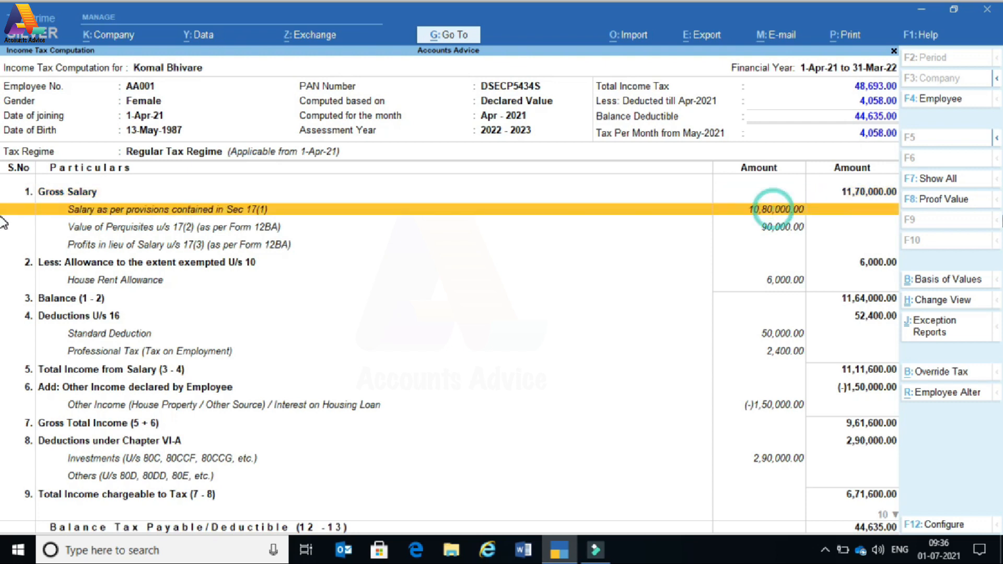
{"action": "key", "text": "Return"}
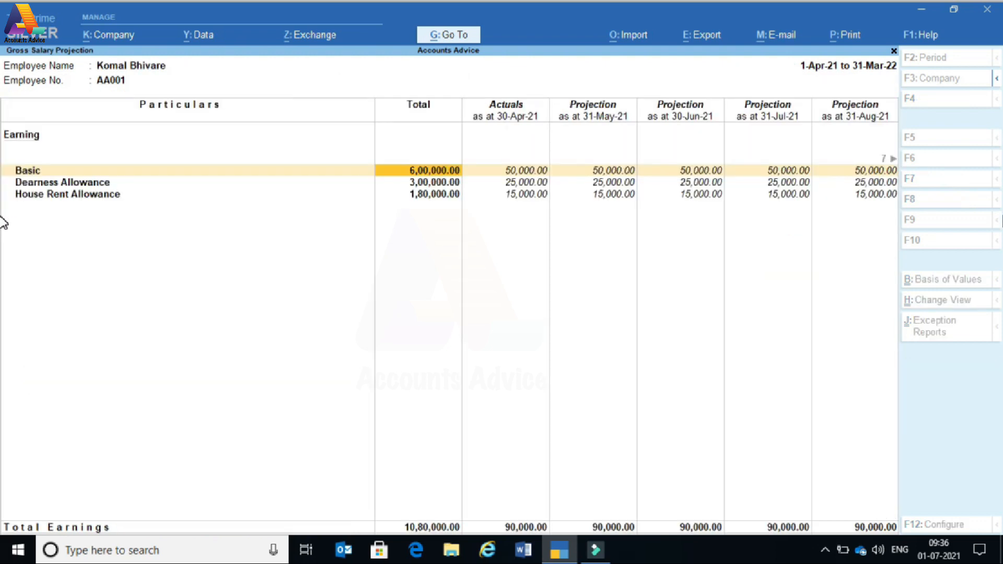
{"action": "key", "text": "Right"}
{"action": "key", "text": "Right"}
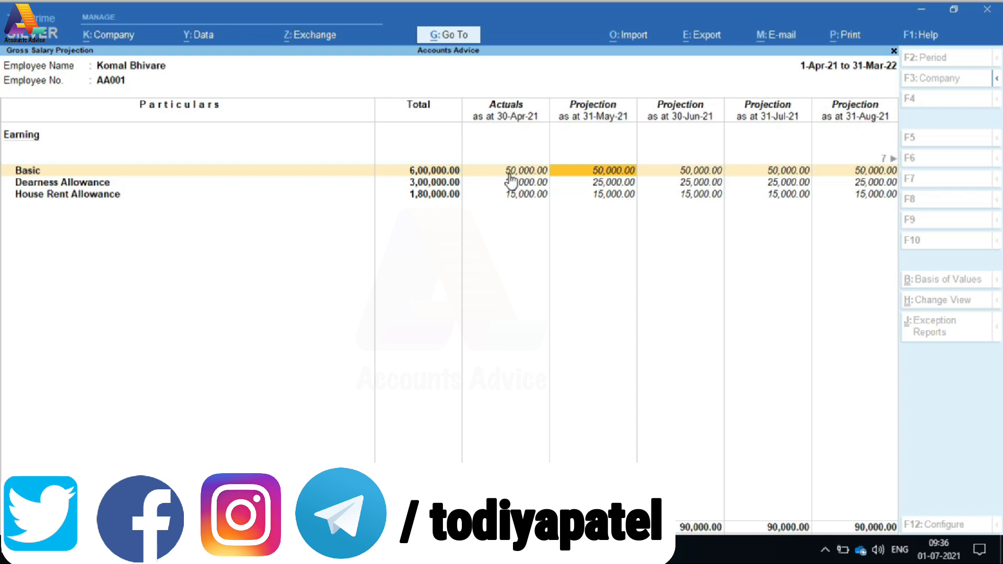
{"action": "left_click", "coordinate": [403, 172]}
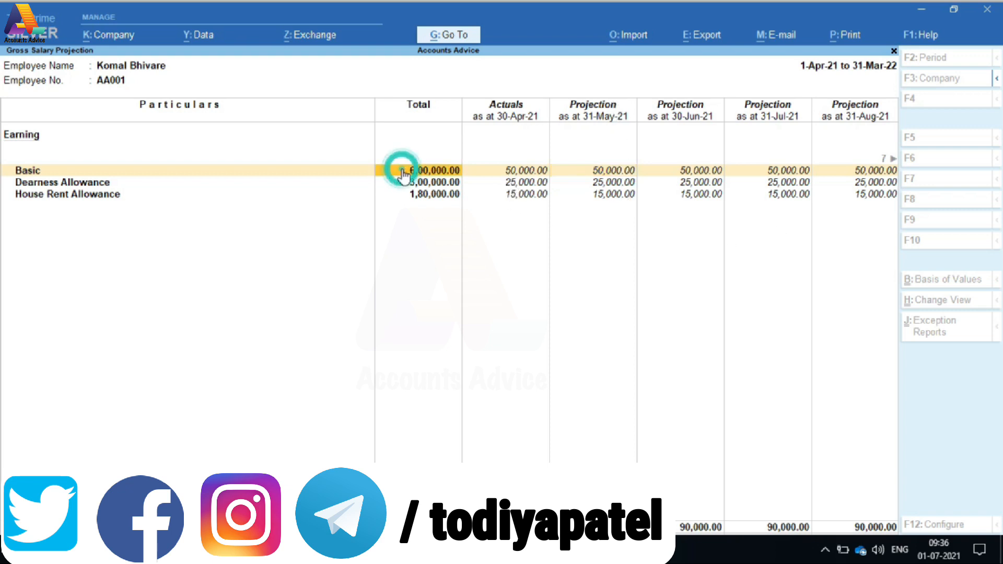
{"action": "key", "text": "Escape"}
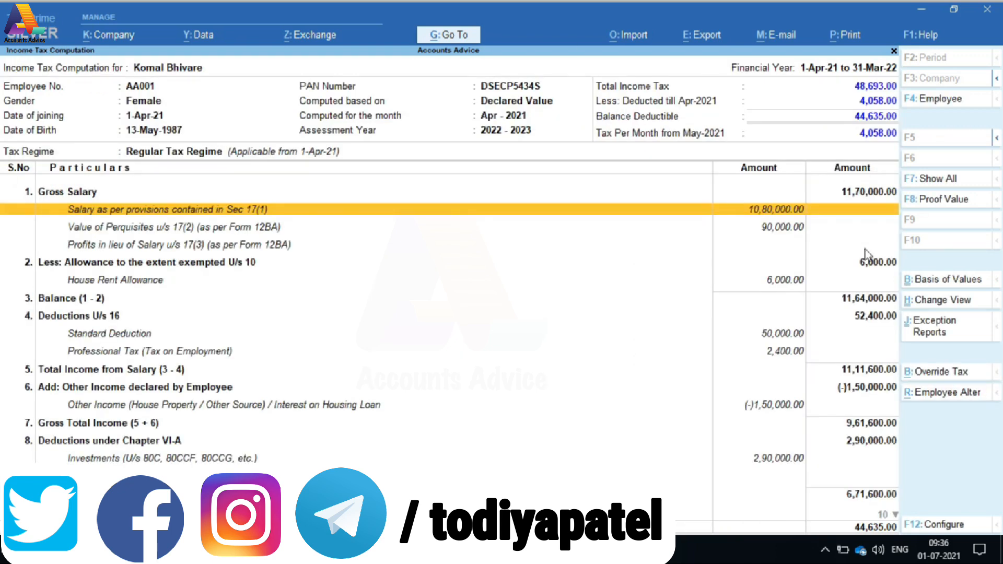
{"action": "key", "text": "Escape"}
{"action": "key", "text": "Escape"}
{"action": "key", "text": "Escape"}
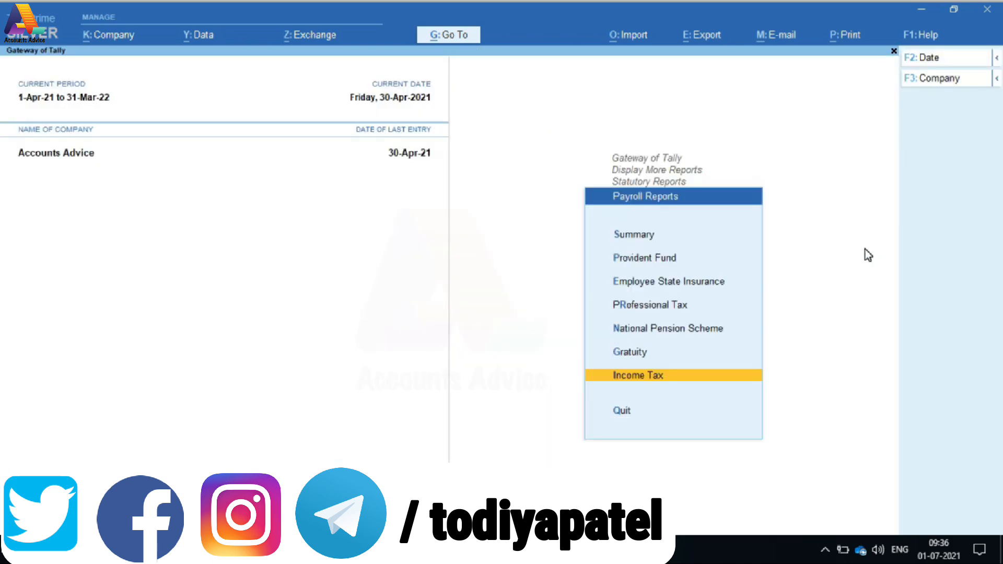
{"action": "key", "text": "Escape"}
{"action": "key", "text": "Escape"}
{"action": "key", "text": "Escape"}
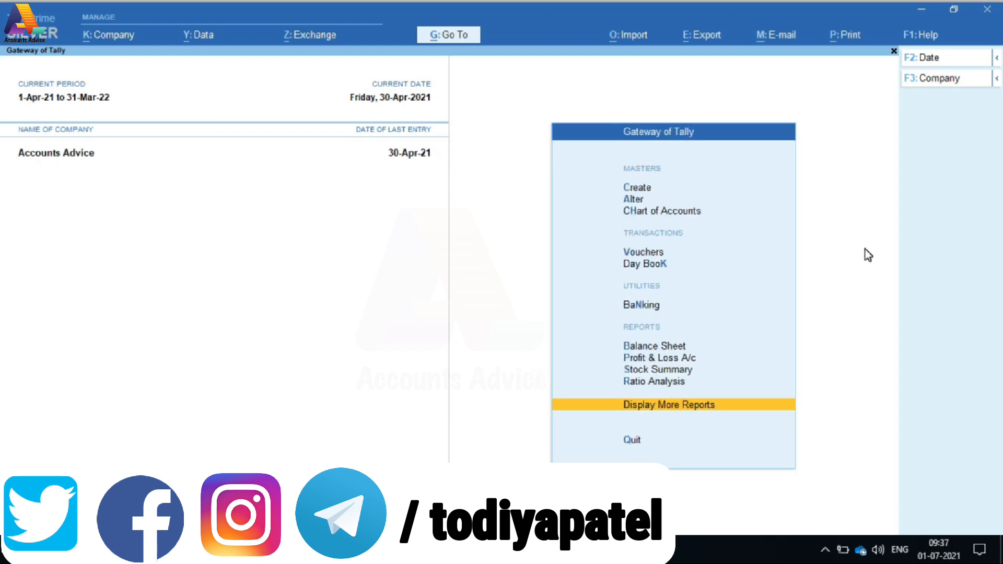
- Open voucher creation and set the voucher date to 31-5-2021
{"action": "key", "text": "v"}
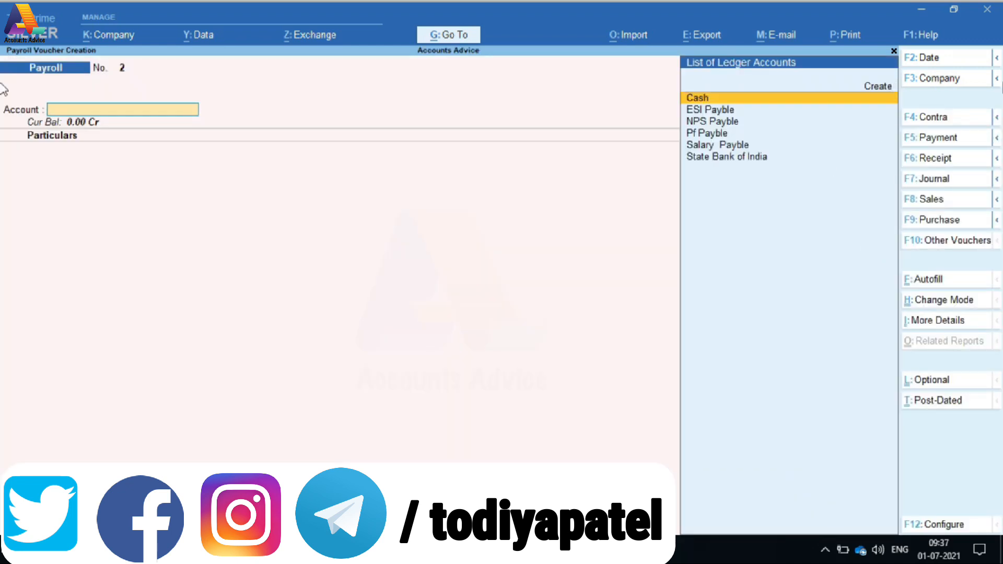
{"action": "left_click", "coordinate": [935, 59]}
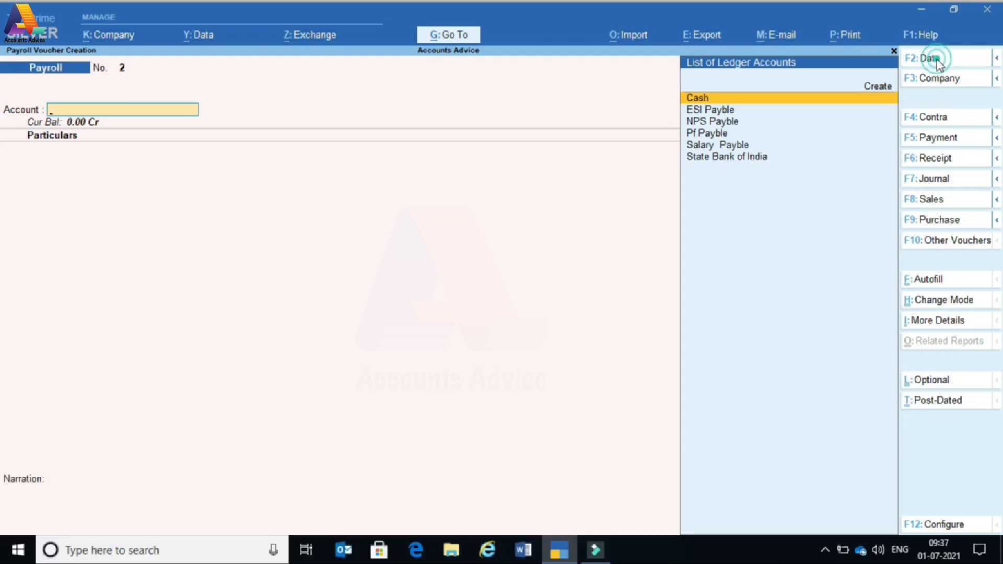
{"action": "type", "text": "31-5"}
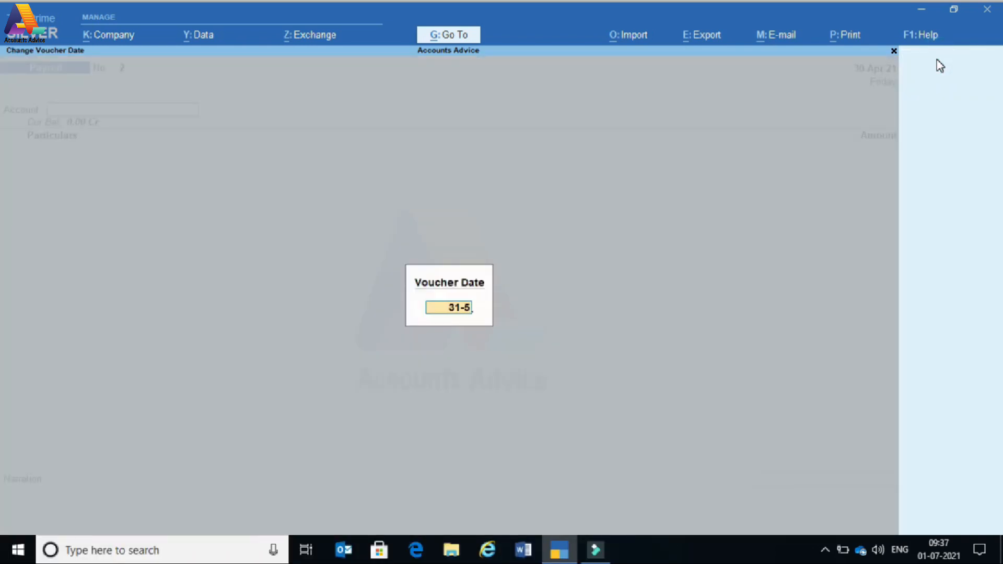
{"action": "key", "text": "Return"}
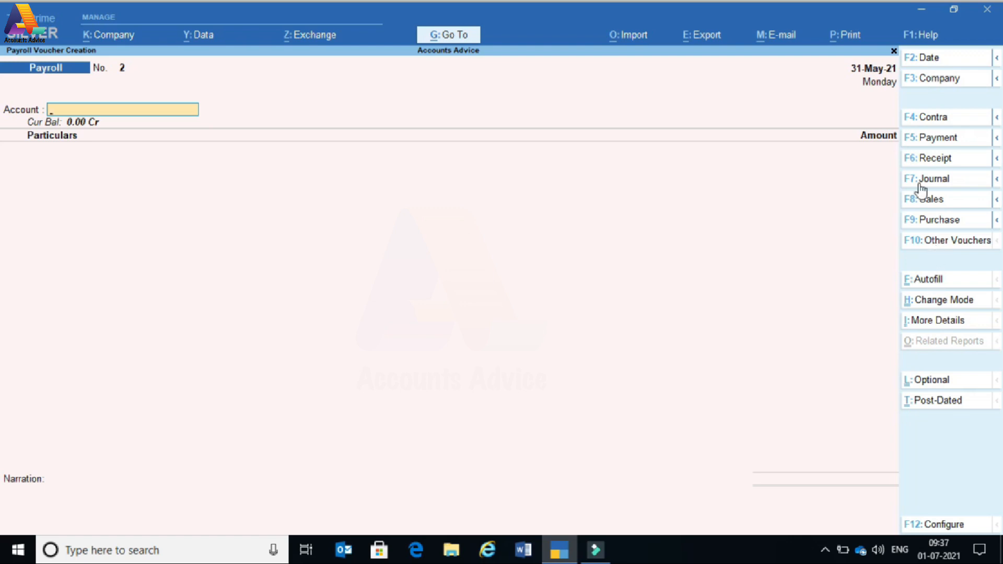
{"action": "left_click", "coordinate": [950, 245]}
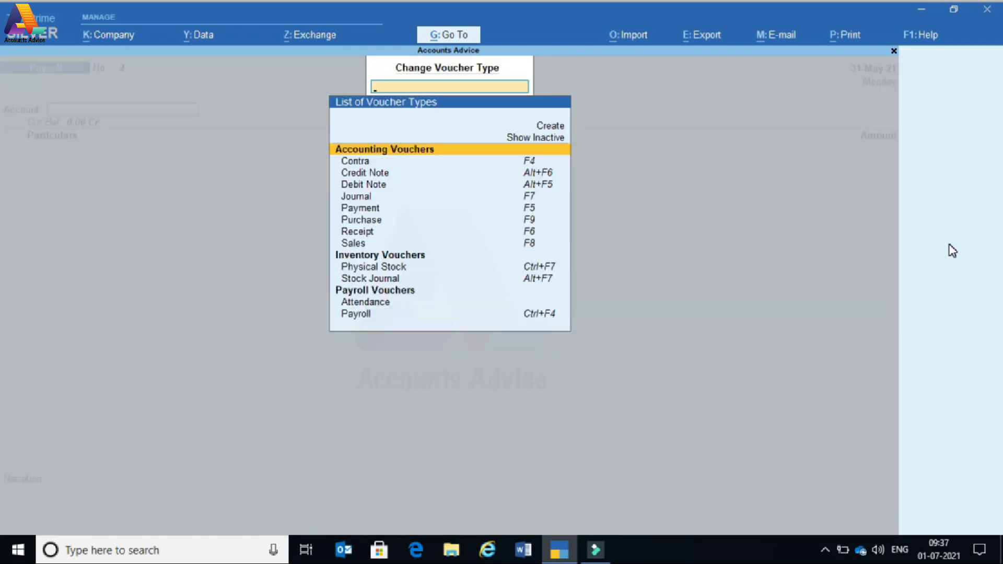
{"action": "key", "text": "Down"}
{"action": "key", "text": "Down"}
{"action": "key", "text": "Down"}
{"action": "key", "text": "Down"}
{"action": "key", "text": "Down"}
{"action": "key", "text": "Down"}
{"action": "key", "text": "Down"}
{"action": "key", "text": "Down"}
{"action": "key", "text": "Down"}
{"action": "key", "text": "Return"}
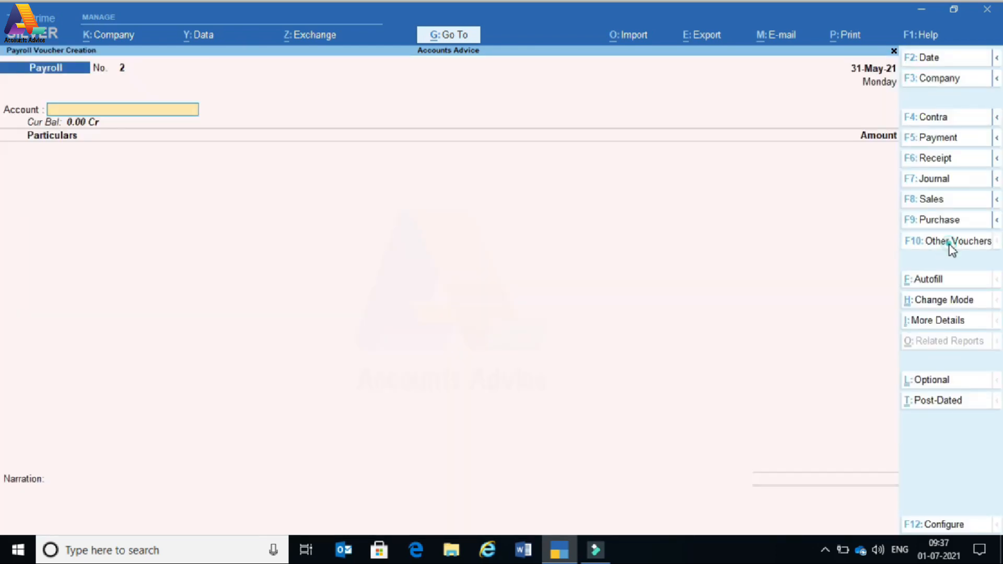
- Change the voucher type to Attendance for the May entry
{"action": "left_click", "coordinate": [950, 245]}
{"action": "key", "text": "Down"}
{"action": "key", "text": "Down"}
{"action": "key", "text": "Down"}
{"action": "key", "text": "Down"}
{"action": "key", "text": "Down"}
{"action": "key", "text": "Down"}
{"action": "key", "text": "Down"}
{"action": "key", "text": "Down"}
{"action": "key", "text": "Down"}
{"action": "key", "text": "Down"}
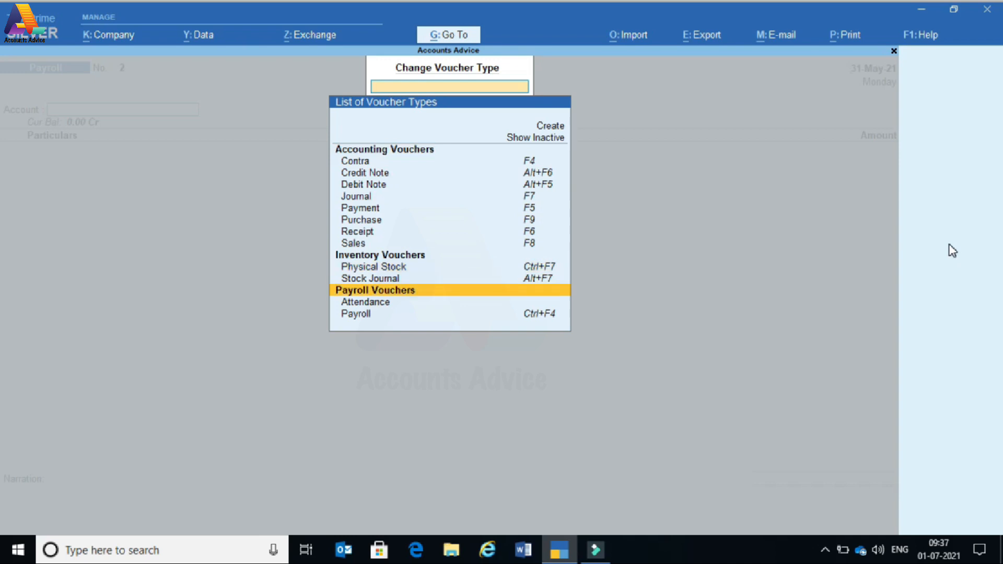
{"action": "key", "text": "Return"}
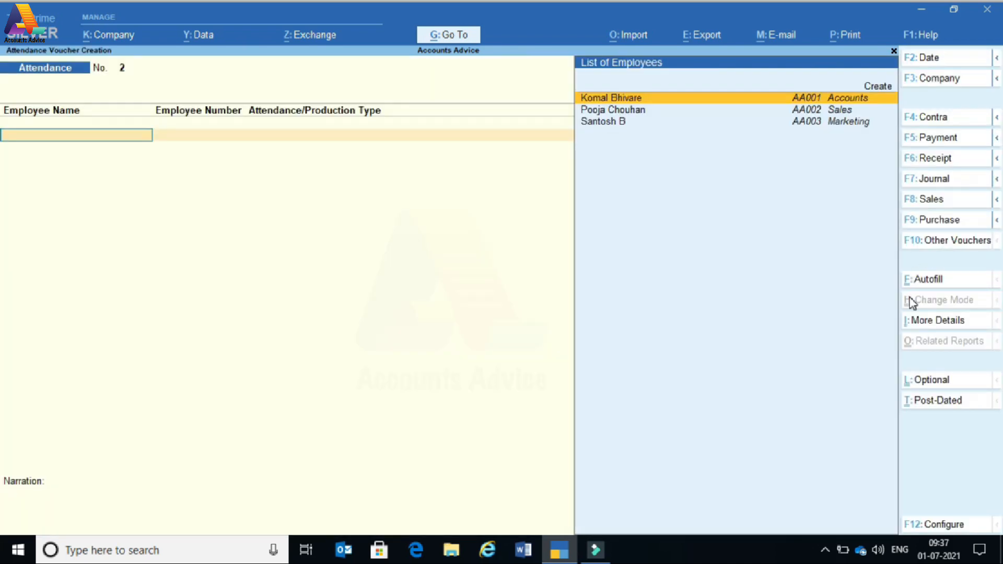
- Autofill the 31-5-2021 attendance voucher with 31 Present days for all employees, sorted by employee name, and save it
{"action": "left_click", "coordinate": [926, 280]}
{"action": "key", "text": "Return"}
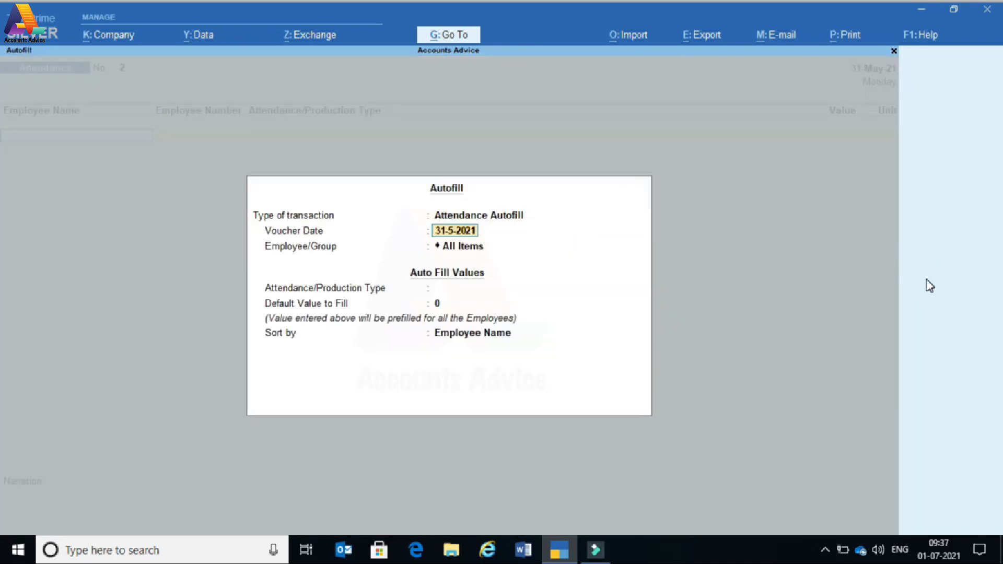
{"action": "key", "text": "Return"}
{"action": "key", "text": "Return"}
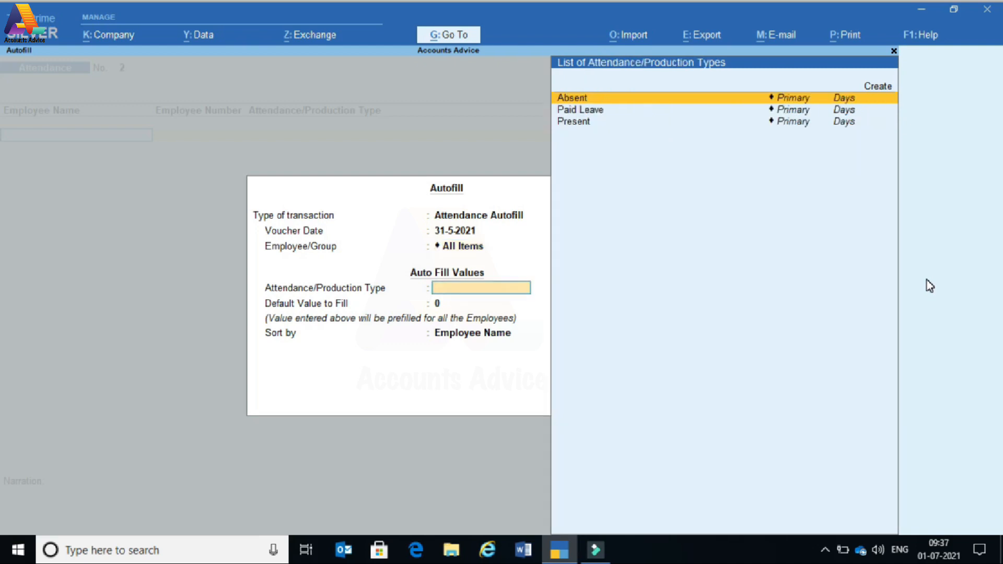
{"action": "key", "text": "Down"}
{"action": "key", "text": "Down"}
{"action": "key", "text": "Return"}
{"action": "type", "text": "3"}
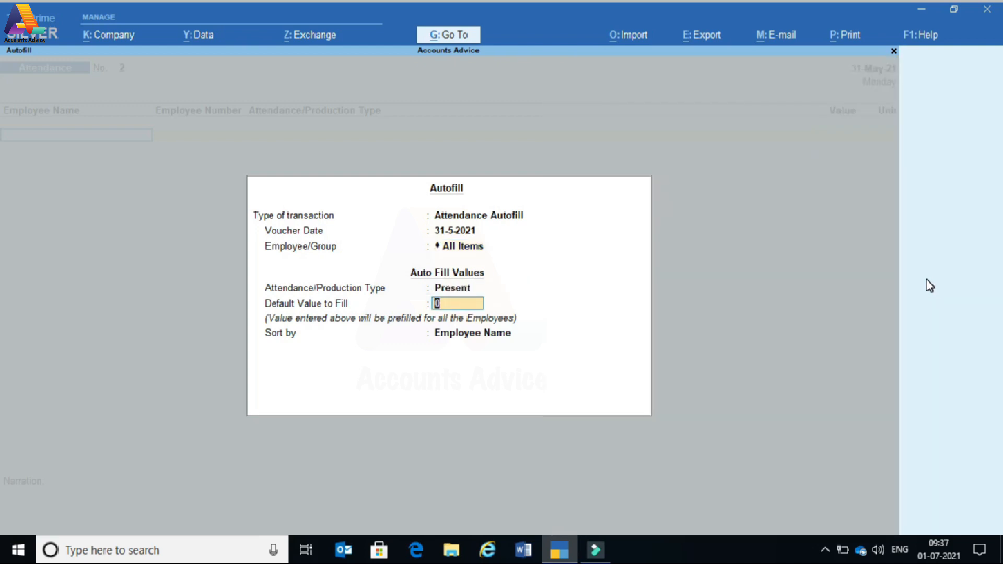
{"action": "type", "text": "1"}
{"action": "key", "text": "Return"}
{"action": "key", "text": "Return"}
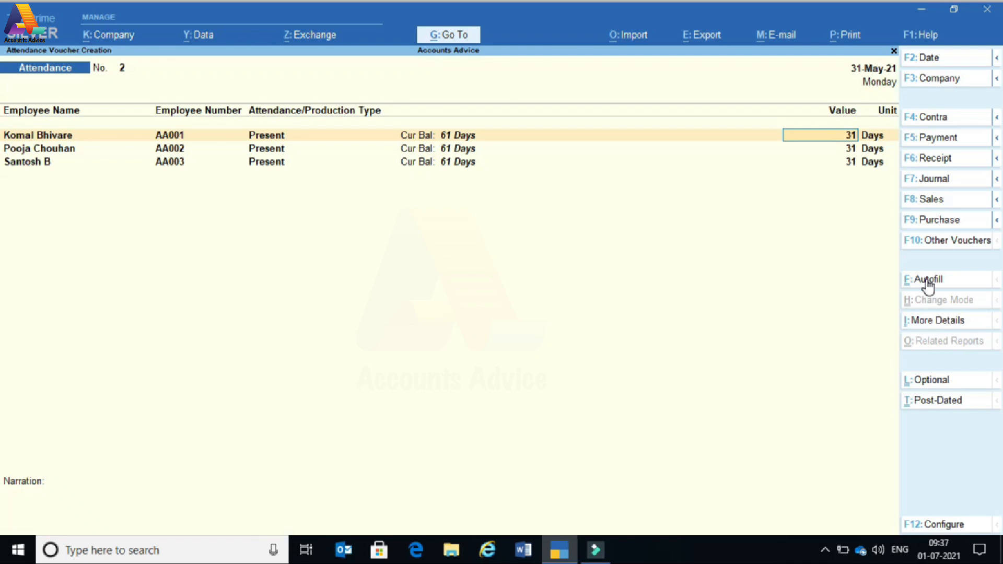
{"action": "key", "text": "ctrl+a"}
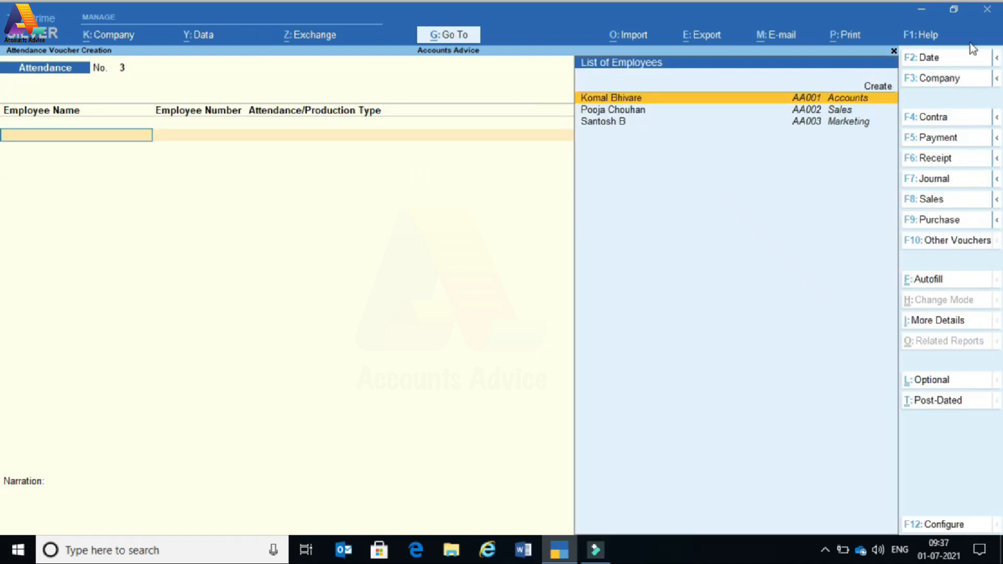
- Change to a Payroll voucher and start a Payroll Autofill that processes Salary
{"action": "left_click", "coordinate": [958, 240]}
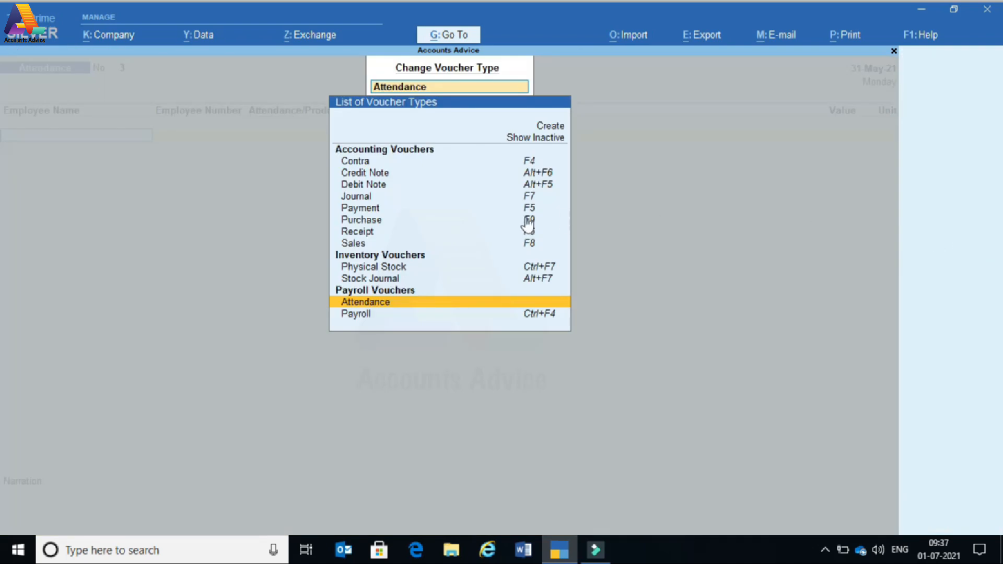
{"action": "left_click", "coordinate": [377, 313]}
{"action": "left_click", "coordinate": [556, 316]}
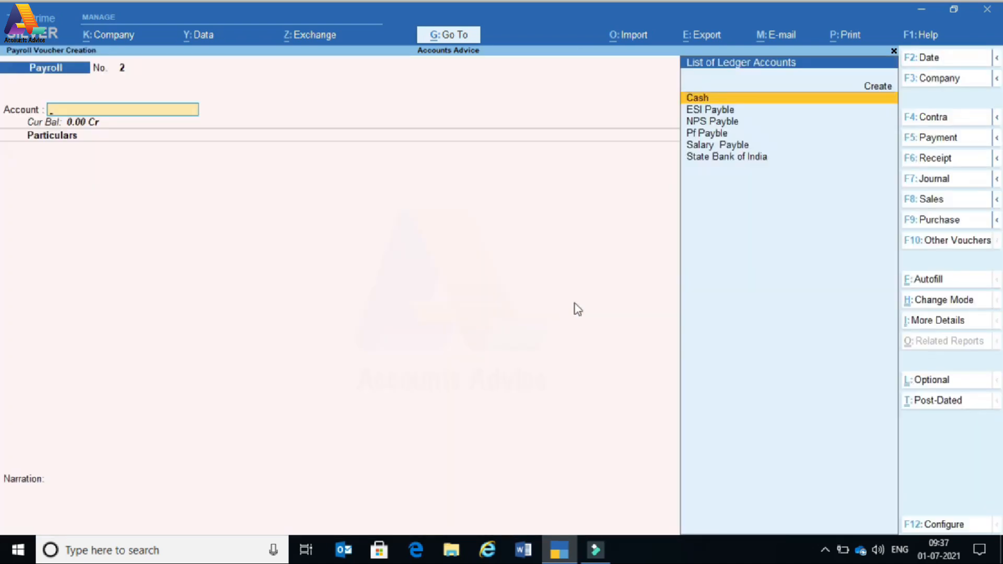
{"action": "left_click", "coordinate": [928, 282]}
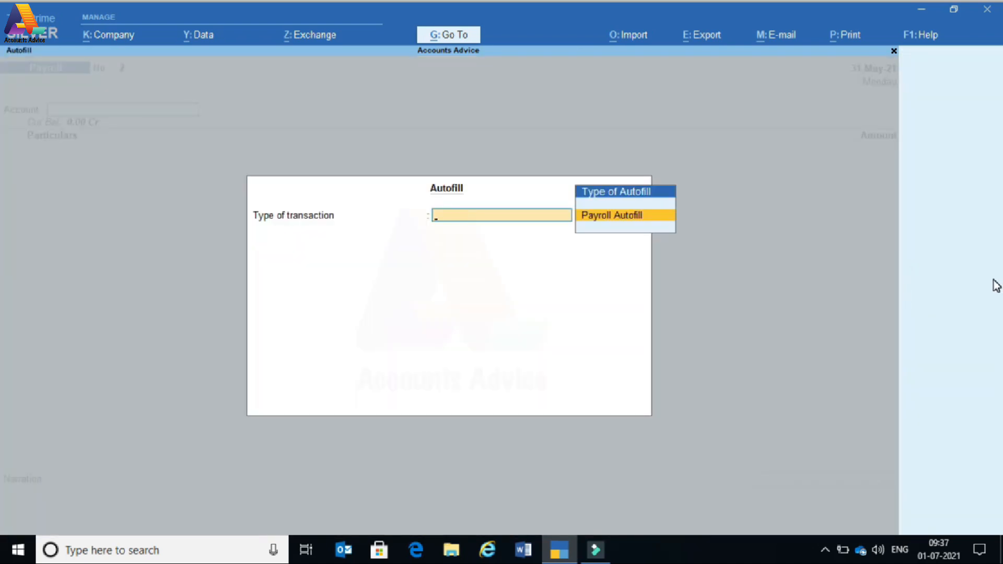
{"action": "key", "text": "Return"}
{"action": "key", "text": "Down"}
{"action": "key", "text": "Down"}
{"action": "key", "text": "Down"}
{"action": "key", "text": "Down"}
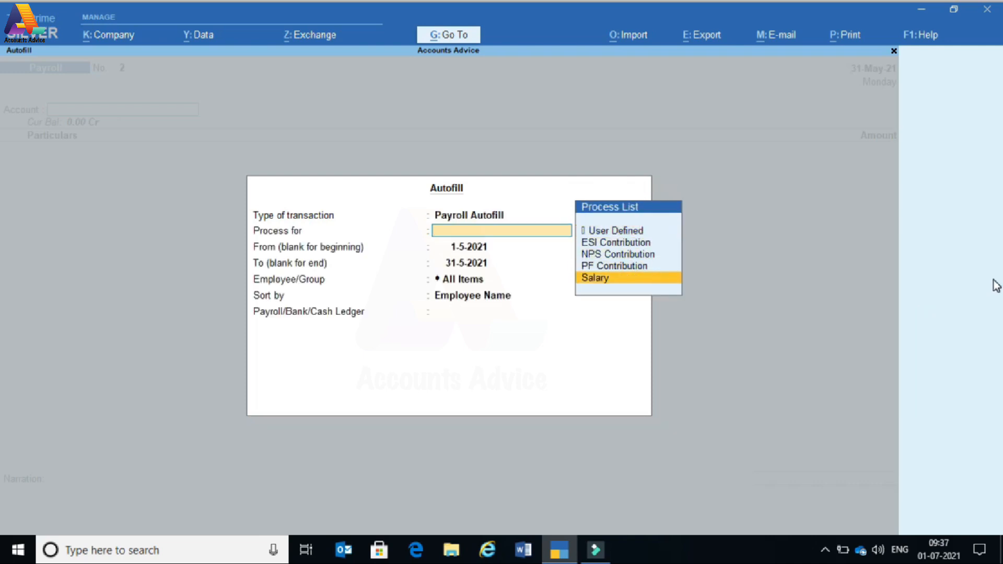
{"action": "key", "text": "Return"}
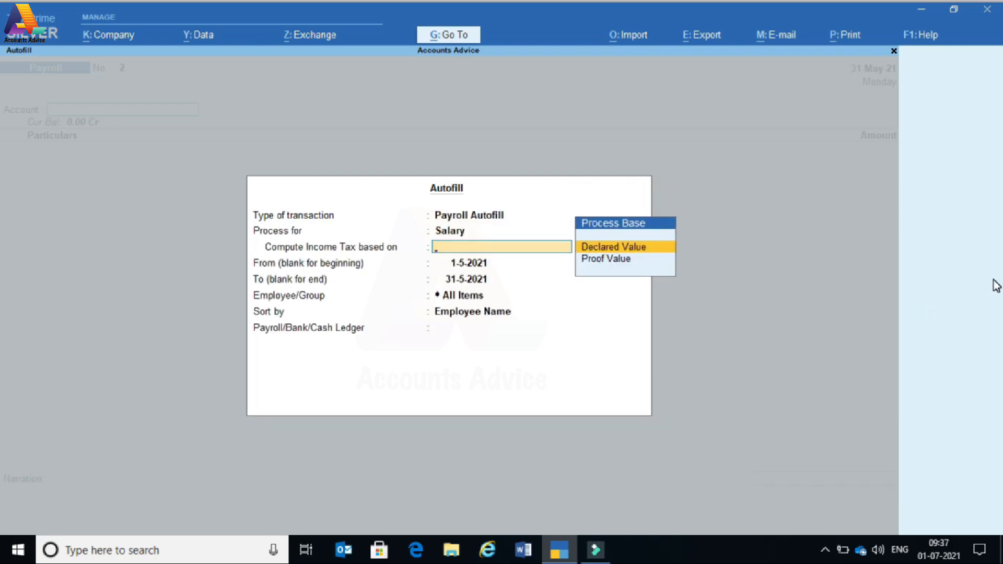
- Complete the autofill with Declared Value, 1-5-2021 to 31-5-2021, All Items and the Salary Payble ledger, and save the May payroll voucher
{"action": "key", "text": "Return"}
{"action": "key", "text": "Return"}
{"action": "key", "text": "Return"}
{"action": "key", "text": "Return"}
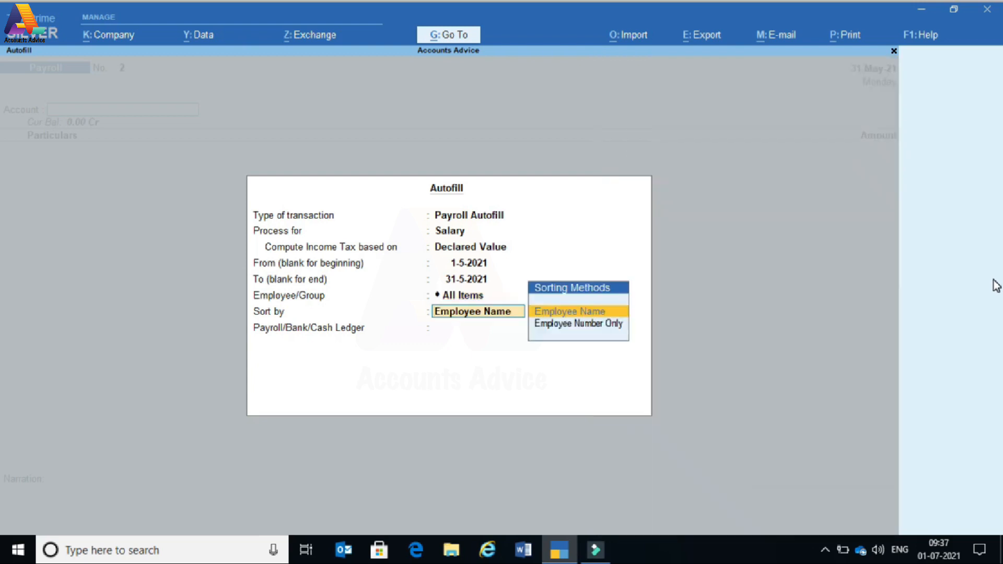
{"action": "key", "text": "Return"}
{"action": "key", "text": "Down"}
{"action": "key", "text": "Down"}
{"action": "key", "text": "Down"}
{"action": "key", "text": "Down"}
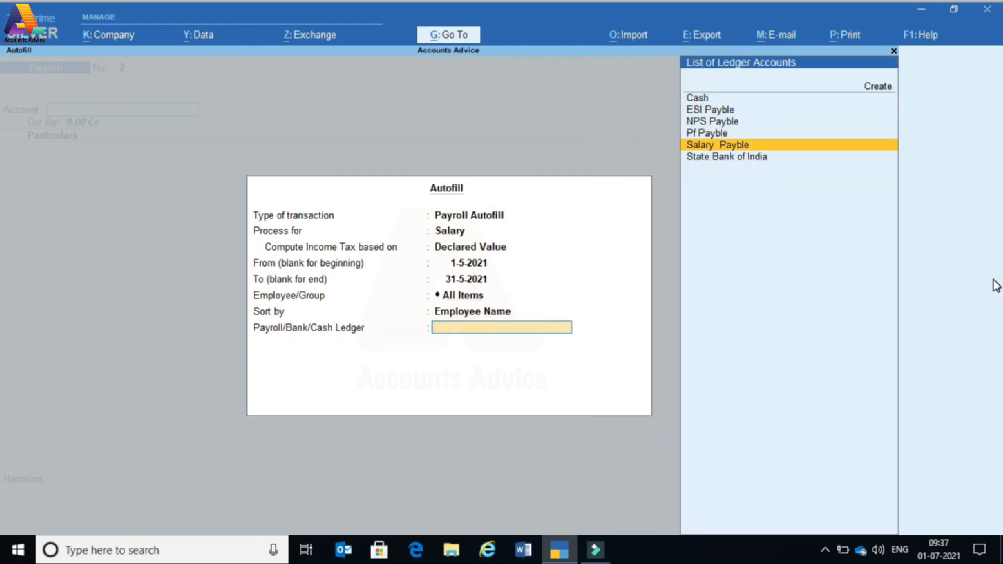
{"action": "key", "text": "Return"}
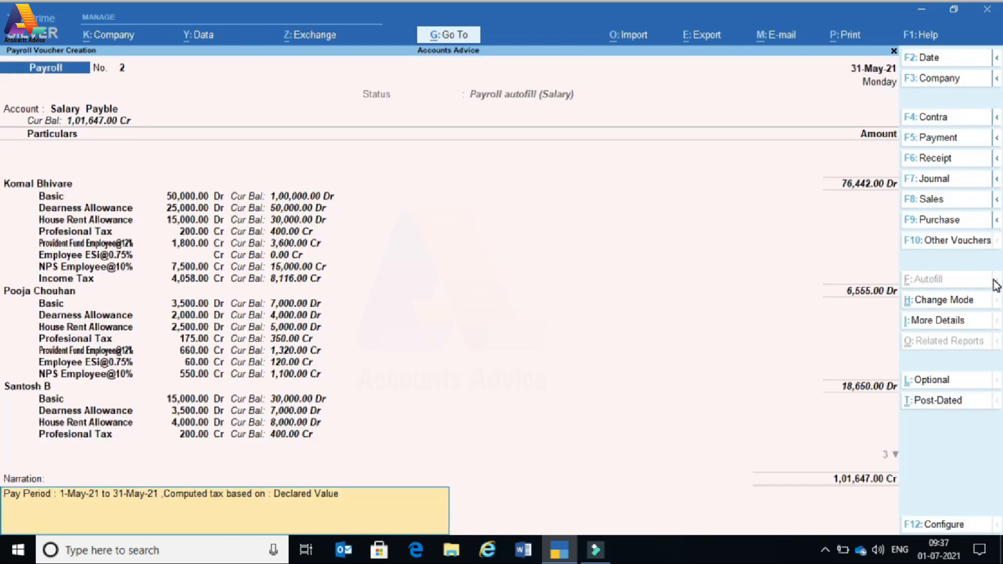
{"action": "key", "text": "Return"}
{"action": "key", "text": "Return"}
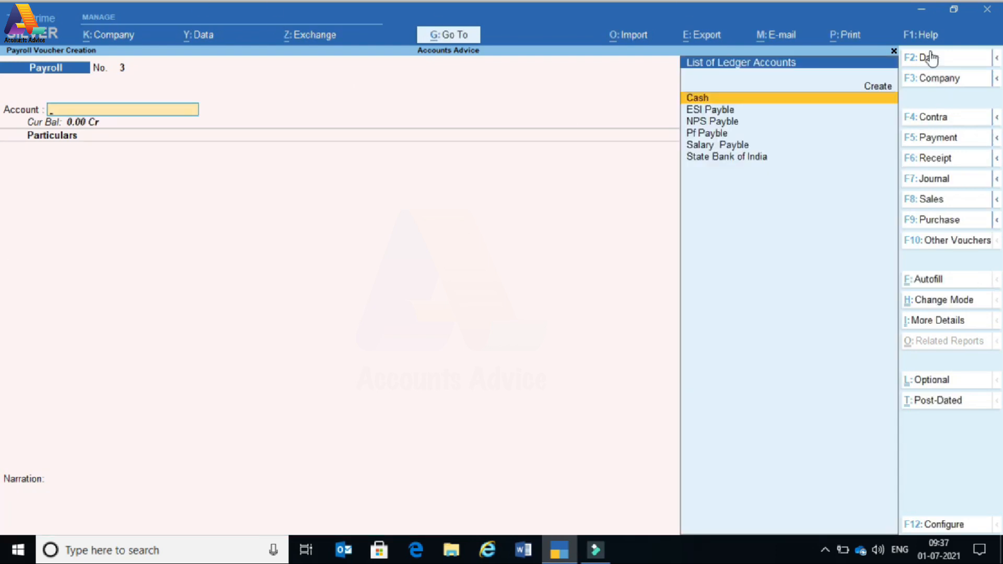
- Change the voucher type back to Attendance for the June entry
{"action": "left_click", "coordinate": [944, 246]}
{"action": "key", "text": "Down"}
{"action": "key", "text": "Down"}
{"action": "key", "text": "Down"}
{"action": "key", "text": "Down"}
{"action": "key", "text": "Down"}
{"action": "key", "text": "Down"}
{"action": "key", "text": "Down"}
{"action": "key", "text": "Down"}
{"action": "key", "text": "Down"}
{"action": "key", "text": "Down"}
{"action": "key", "text": "Down"}
{"action": "key", "text": "Down"}
{"action": "key", "text": "Down"}
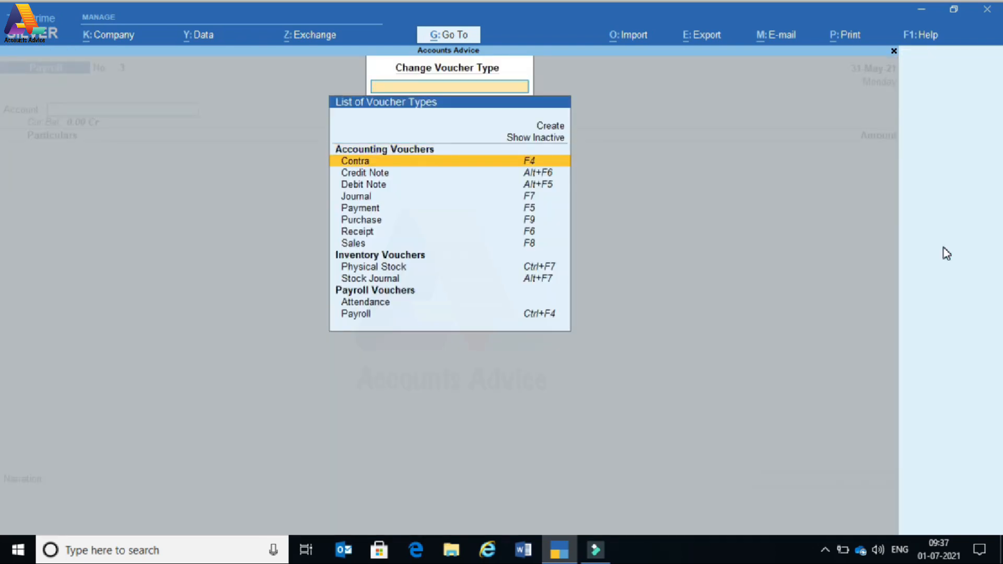
{"action": "key", "text": "Return"}
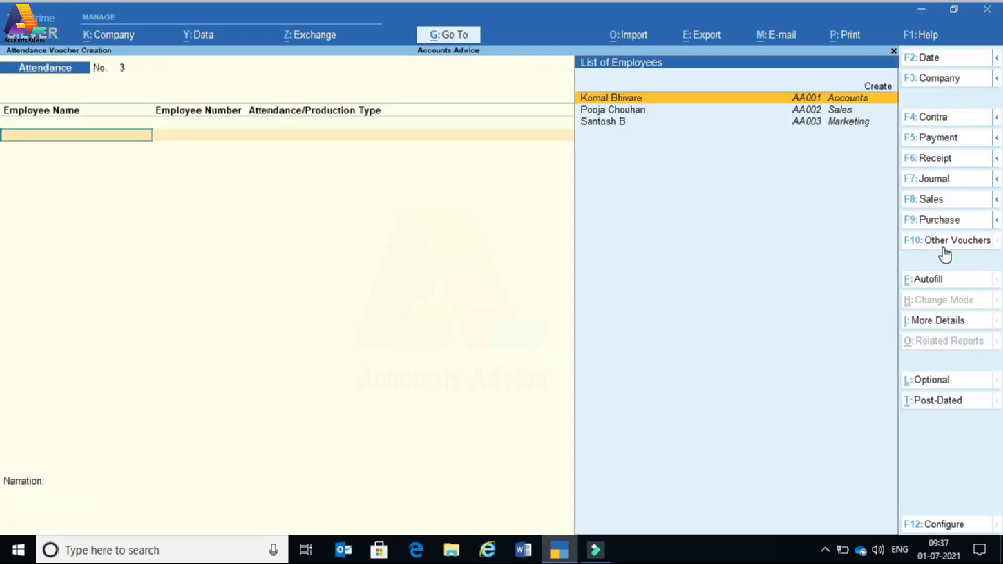
- Start an Attendance Autofill with the voucher date 30-6-2021
{"action": "left_click", "coordinate": [936, 283]}
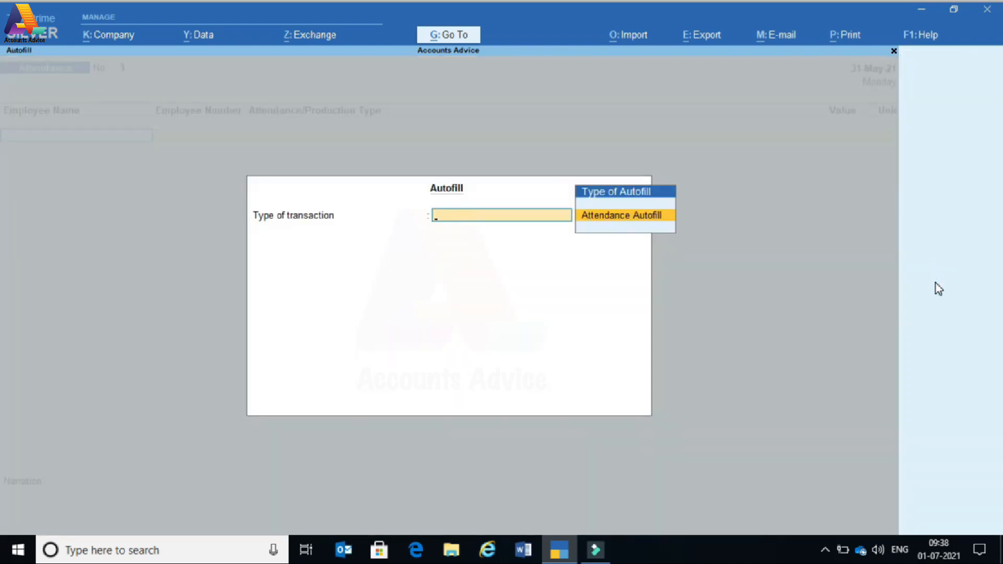
{"action": "key", "text": "Return"}
{"action": "key", "text": "Return"}
{"action": "key", "text": "BackSpace"}
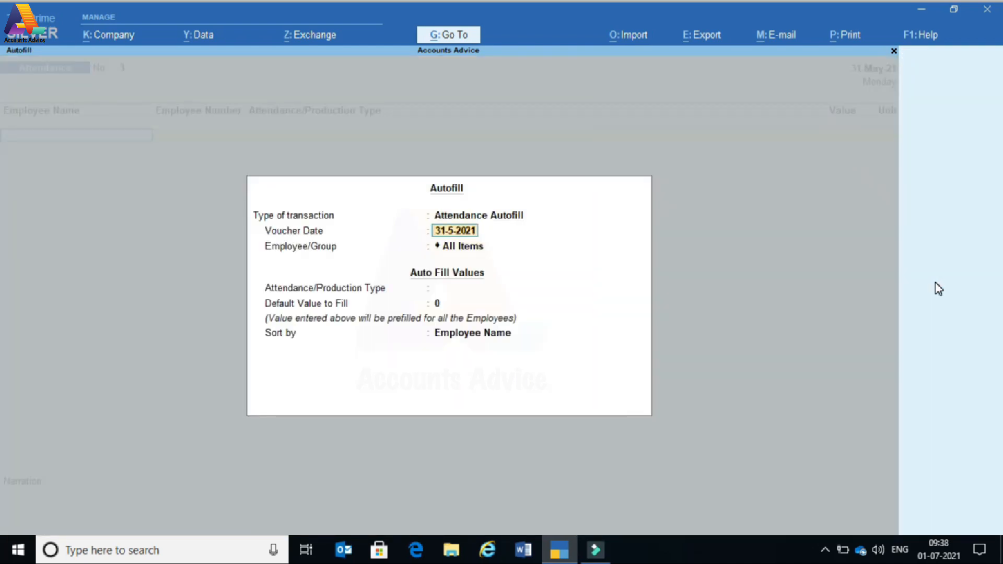
{"action": "type", "text": "30"}
{"action": "type", "text": "-"}
{"action": "type", "text": "5"}
{"action": "key", "text": "BackSpace"}
{"action": "type", "text": "6"}
{"action": "key", "text": "Return"}
- Fill the June attendance with 30 Present days for all employees, sorted by employee name, and save the voucher
{"action": "key", "text": "Down"}
{"action": "key", "text": "Down"}
{"action": "key", "text": "Down"}
{"action": "key", "text": "Down"}
{"action": "key", "text": "Up"}
{"action": "key", "text": "Up"}
{"action": "key", "text": "Up"}
{"action": "key", "text": "Up"}
{"action": "key", "text": "Return"}
{"action": "key", "text": "Down"}
{"action": "key", "text": "Down"}
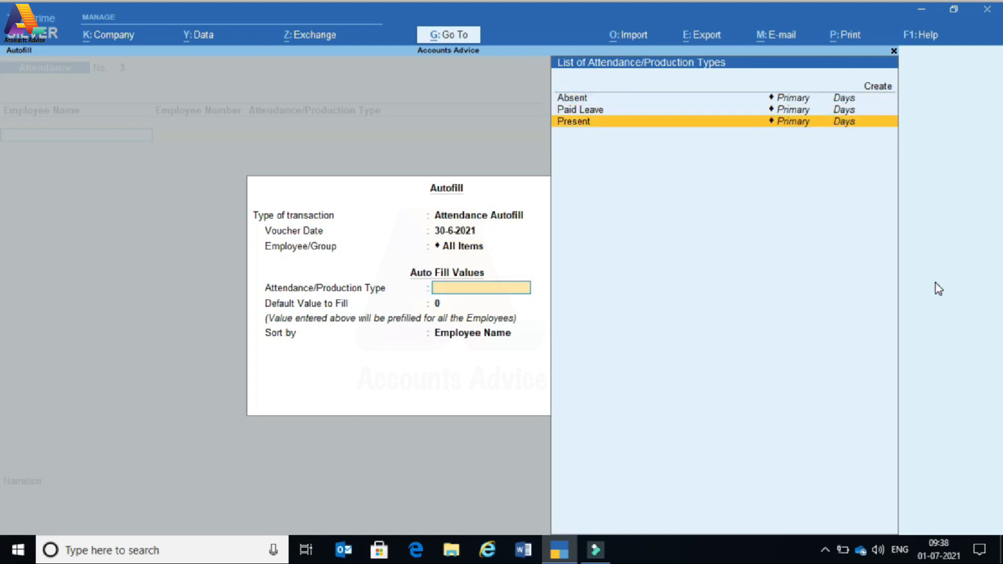
{"action": "key", "text": "Return"}
{"action": "type", "text": "30"}
{"action": "key", "text": "Return"}
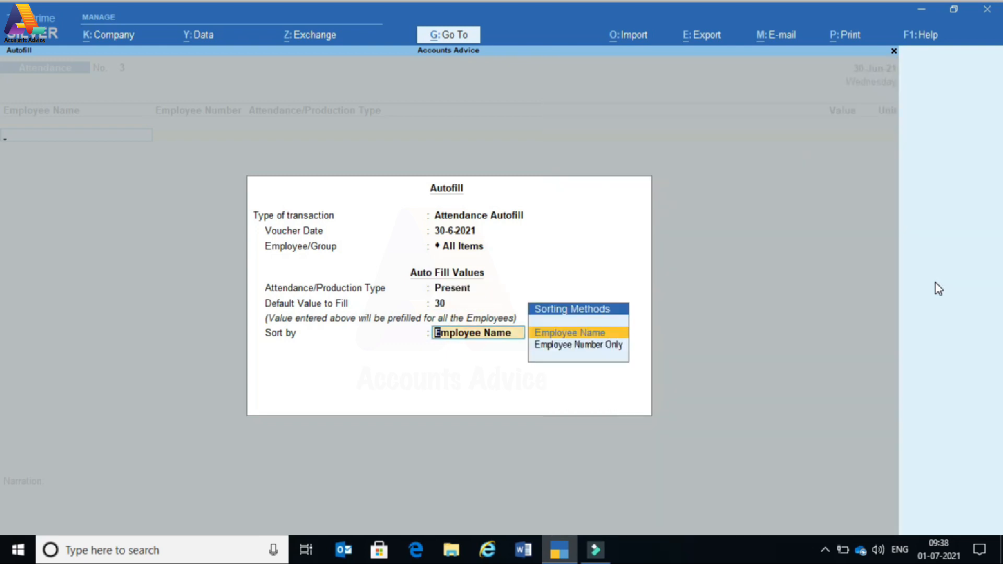
{"action": "key", "text": "Return"}
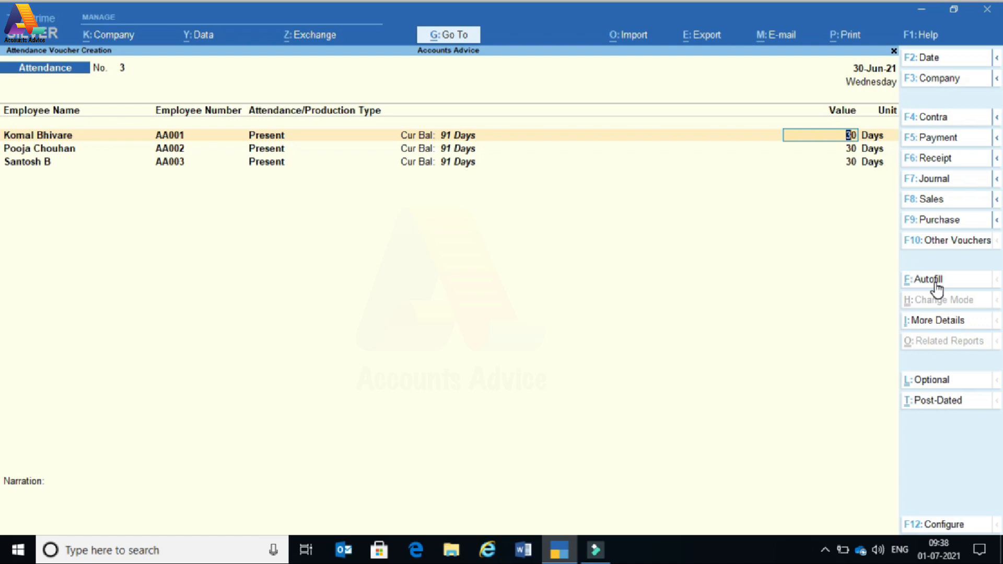
{"action": "key", "text": "ctrl+a"}
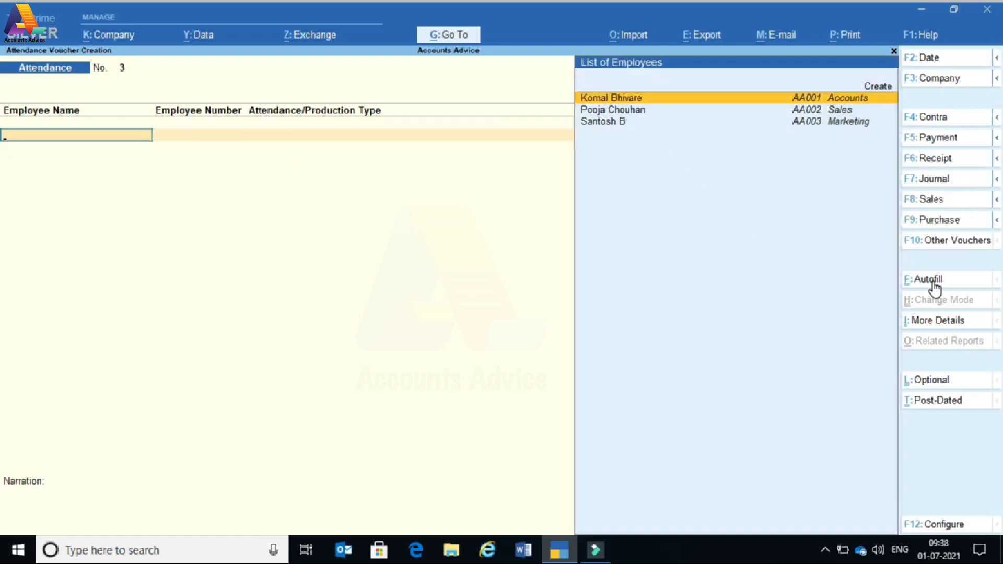
- Leave attendance entry and change to a new Payroll voucher
{"action": "left_click", "coordinate": [934, 282]}
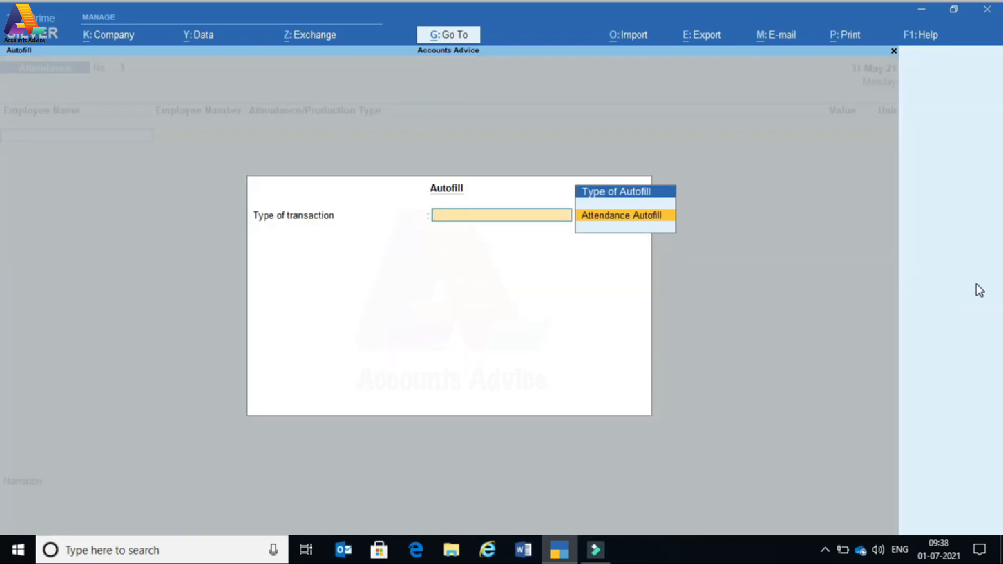
{"action": "key", "text": "Escape"}
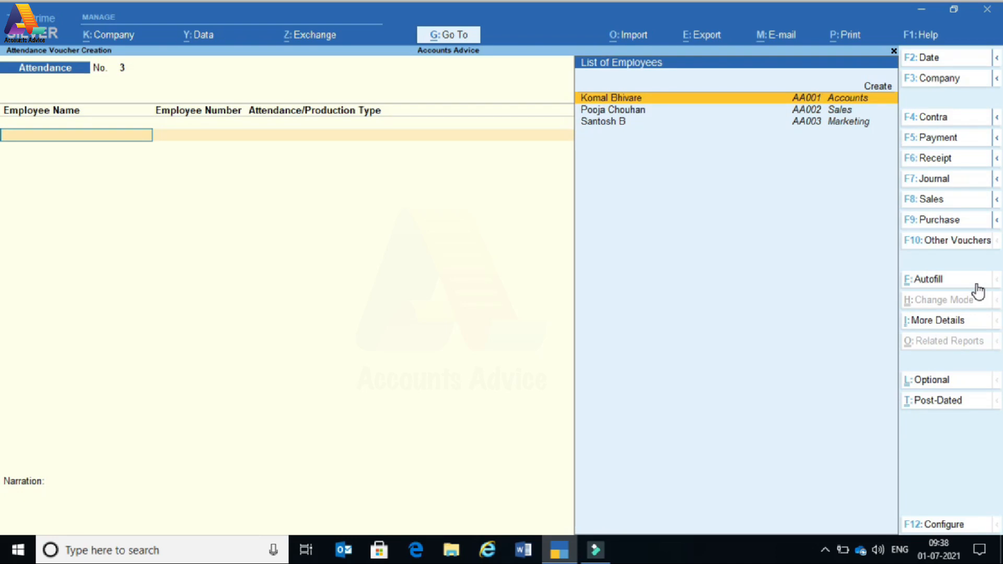
{"action": "left_click", "coordinate": [944, 240]}
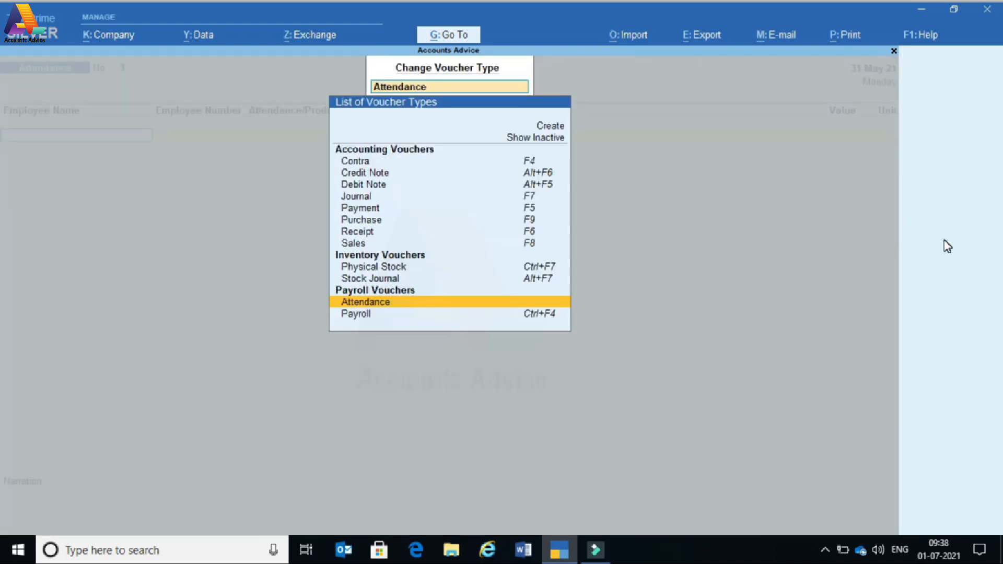
{"action": "key", "text": "Down"}
{"action": "key", "text": "Return"}
{"action": "key", "text": "Down"}
{"action": "key", "text": "Down"}
{"action": "key", "text": "Down"}
{"action": "key", "text": "Down"}
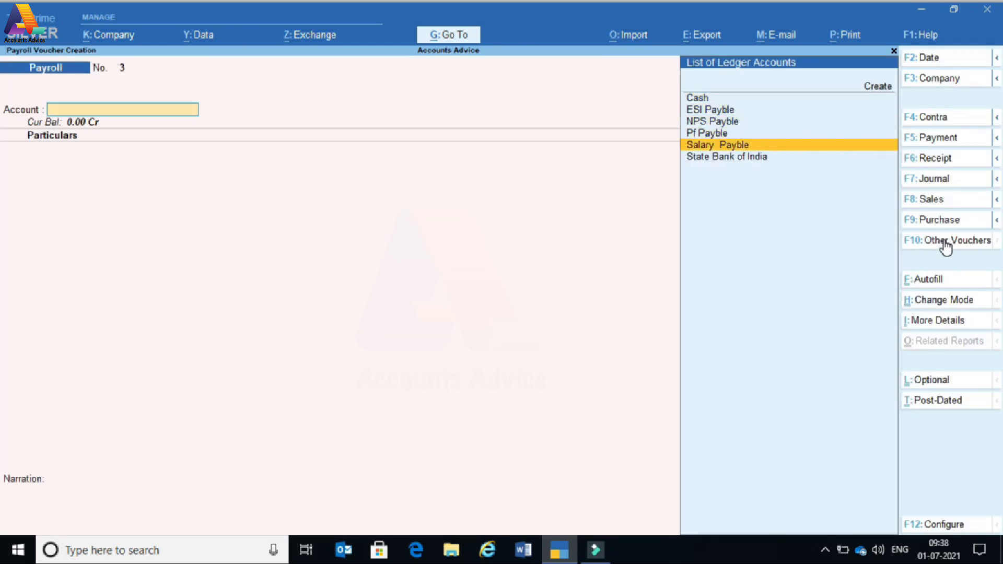
- Start a Payroll Autofill for Salary with income tax computed on the Declared Value
{"action": "left_click", "coordinate": [934, 284]}
{"action": "key", "text": "Return"}
{"action": "key", "text": "Down"}
{"action": "key", "text": "Down"}
{"action": "key", "text": "Down"}
{"action": "key", "text": "Down"}
{"action": "key", "text": "Return"}
{"action": "key", "text": "Down"}
{"action": "key", "text": "Up"}
{"action": "key", "text": "Return"}
- Set the autofill period from 1-6-2021 to 30-6-2021 for all employees
{"action": "key", "text": "Return"}
{"action": "key", "text": "Return"}
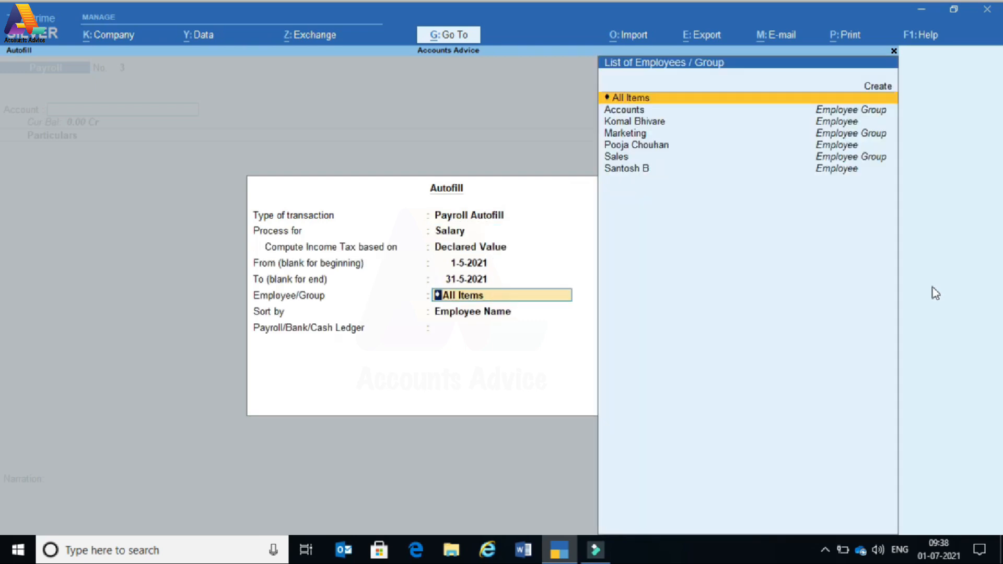
{"action": "key", "text": "BackSpace"}
{"action": "key", "text": "BackSpace"}
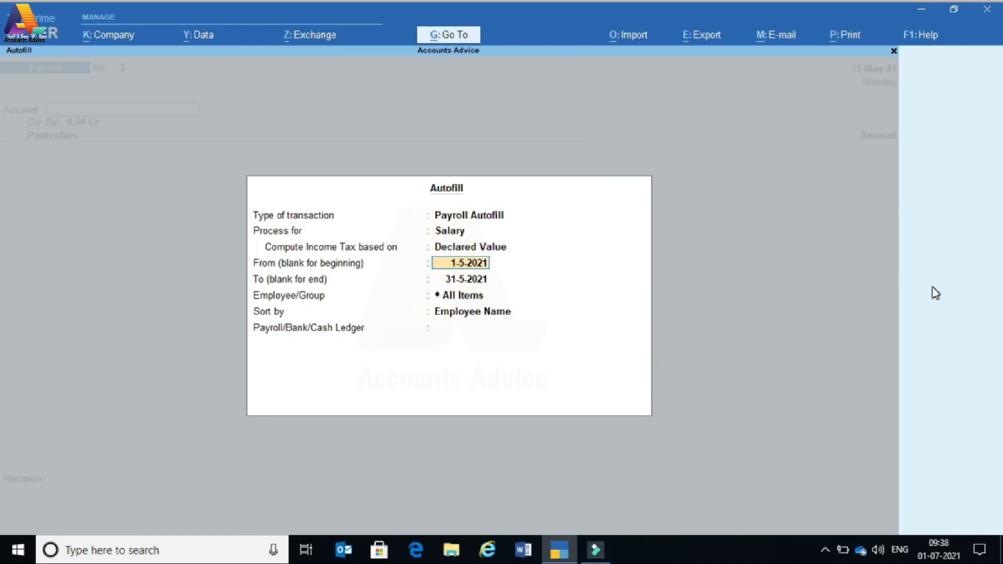
{"action": "type", "text": "1-6"}
{"action": "key", "text": "Return"}
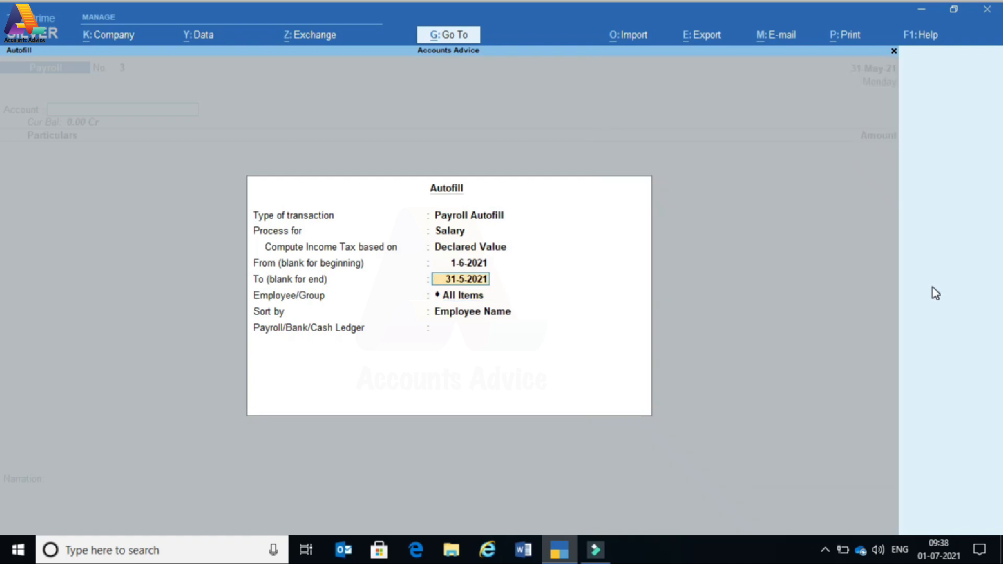
{"action": "type", "text": "30"}
{"action": "key", "text": "Return"}
{"action": "key", "text": "Return"}
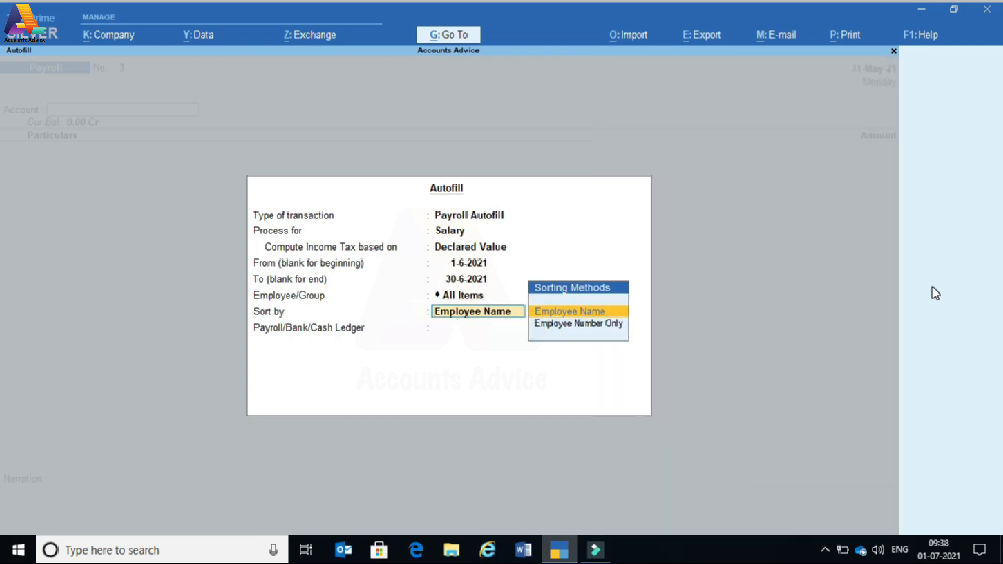
- Sort the autofill by employee name, choose the Salary Payble ledger, and save the June payroll voucher
{"action": "key", "text": "Return"}
{"action": "key", "text": "Down"}
{"action": "key", "text": "Down"}
{"action": "key", "text": "Down"}
{"action": "key", "text": "Down"}
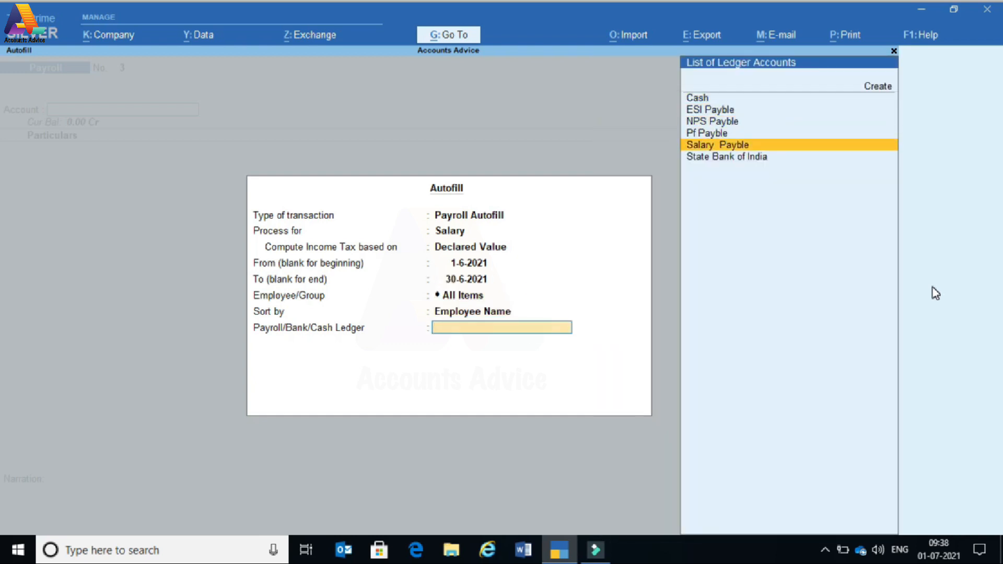
{"action": "key", "text": "Return"}
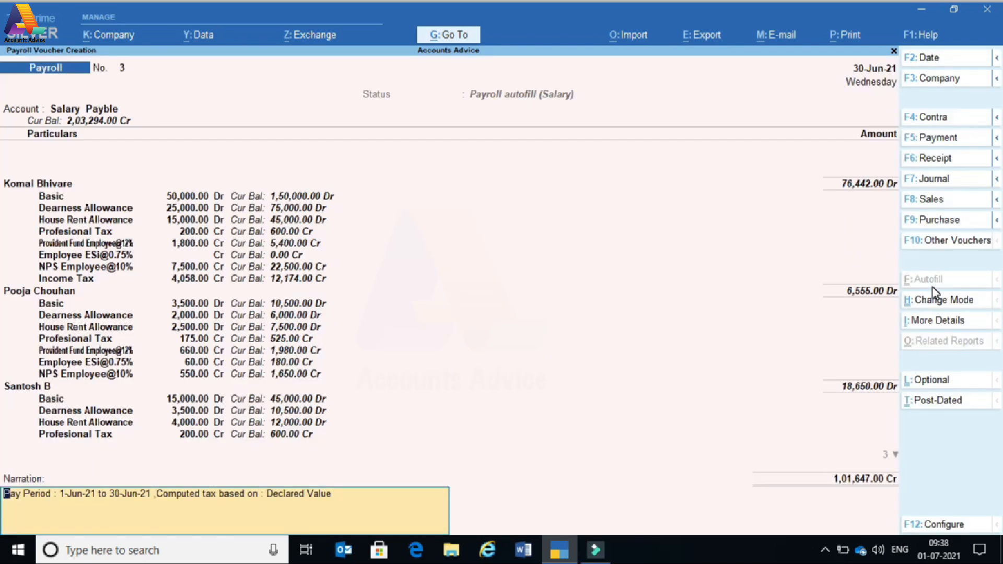
{"action": "key", "text": "Return"}
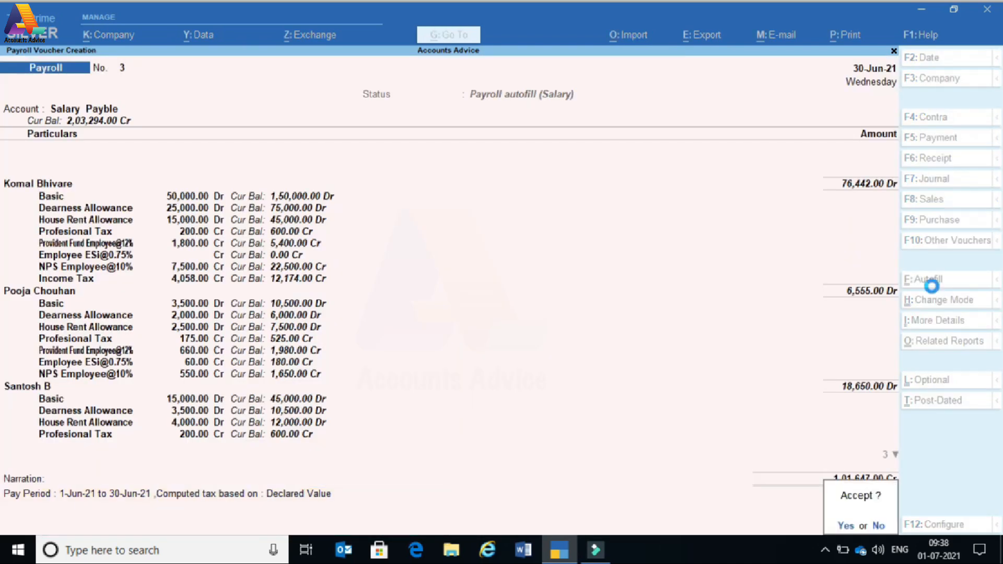
{"action": "key", "text": "Return"}
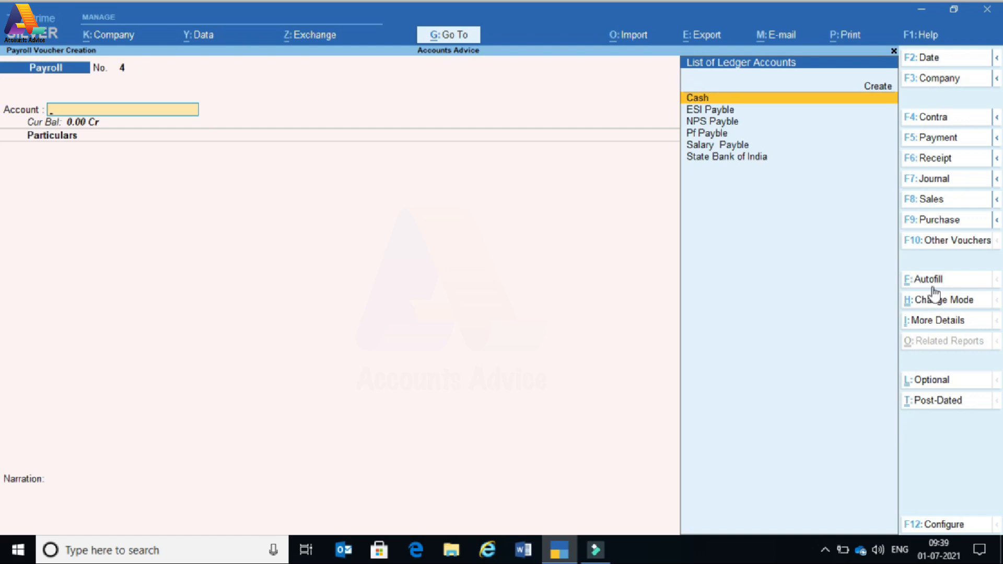
- Leave payroll voucher creation and open the Statutory Reports
{"action": "key", "text": "Escape"}
{"action": "key", "text": "y"}
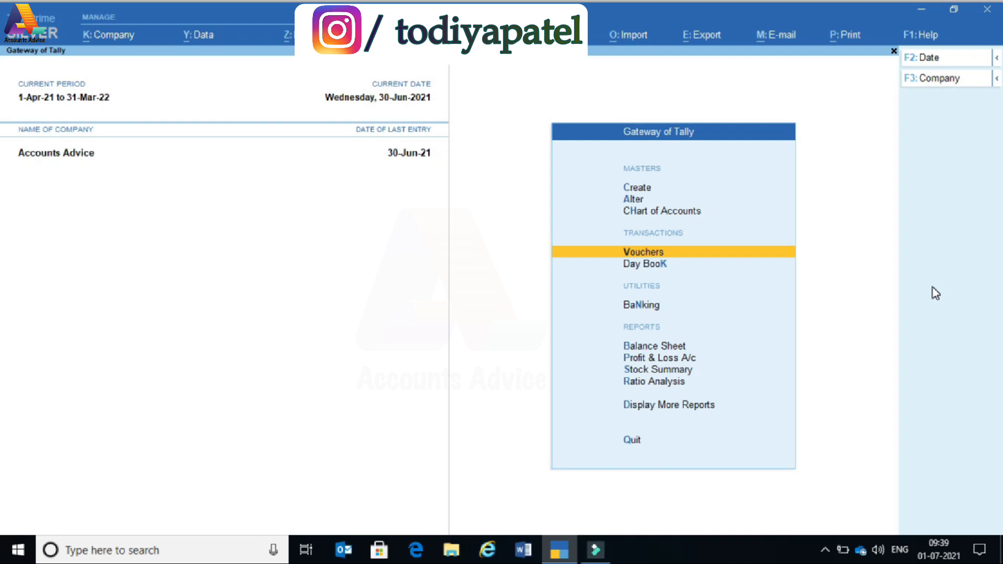
{"action": "key", "text": "d"}
{"action": "key", "text": "Down"}
{"action": "key", "text": "Down"}
{"action": "key", "text": "Down"}
{"action": "key", "text": "Down"}
{"action": "key", "text": "Down"}
{"action": "key", "text": "Down"}
{"action": "key", "text": "Down"}
{"action": "key", "text": "Down"}
{"action": "key", "text": "Return"}
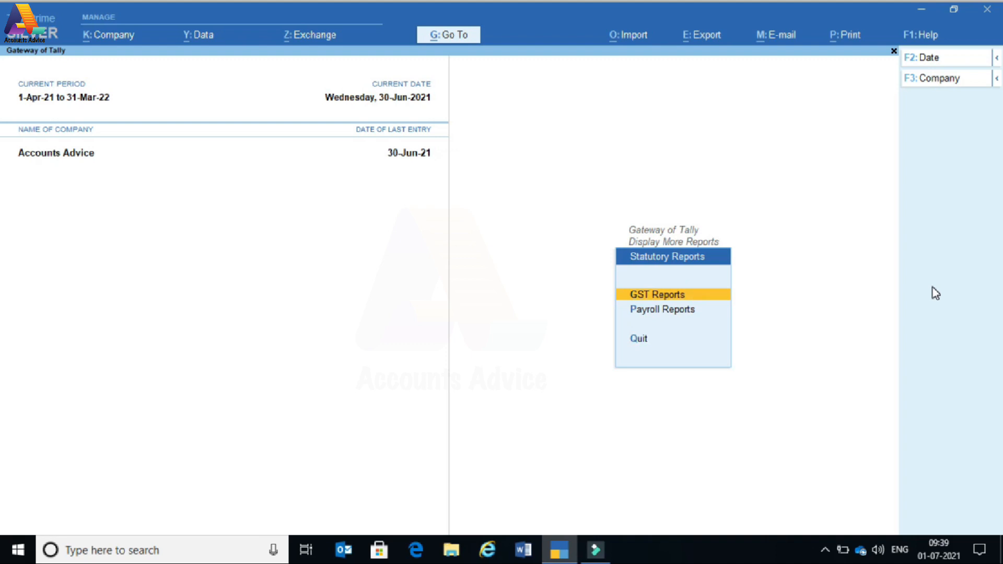
- Open the payroll Income Tax Computation report for the employee in the Accounts group
{"action": "key", "text": "Down"}
{"action": "key", "text": "Return"}
{"action": "key", "text": "Down"}
{"action": "key", "text": "Down"}
{"action": "key", "text": "Down"}
{"action": "key", "text": "Down"}
{"action": "key", "text": "Down"}
{"action": "key", "text": "Down"}
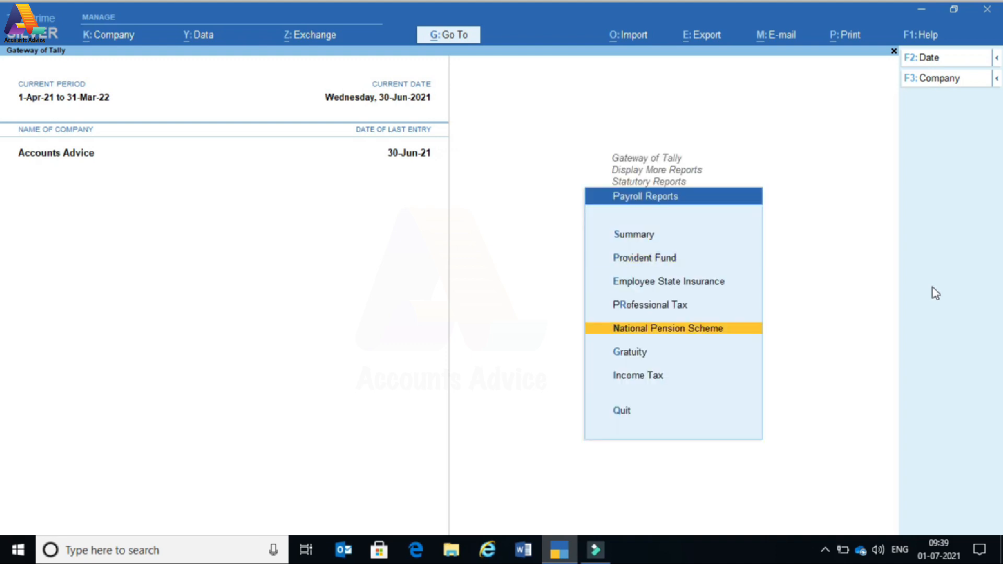
{"action": "key", "text": "Return"}
{"action": "key", "text": "Return"}
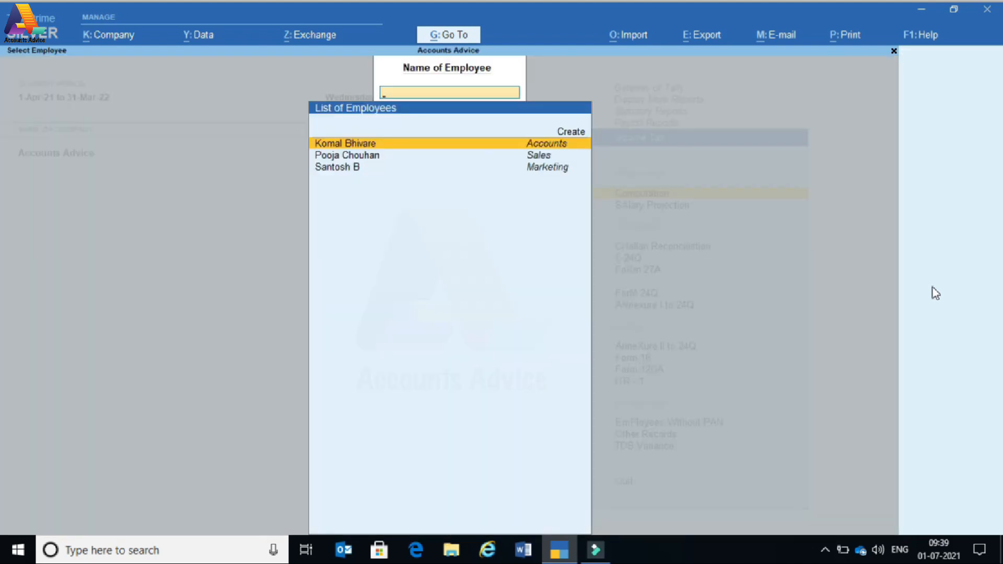
{"action": "key", "text": "Return"}
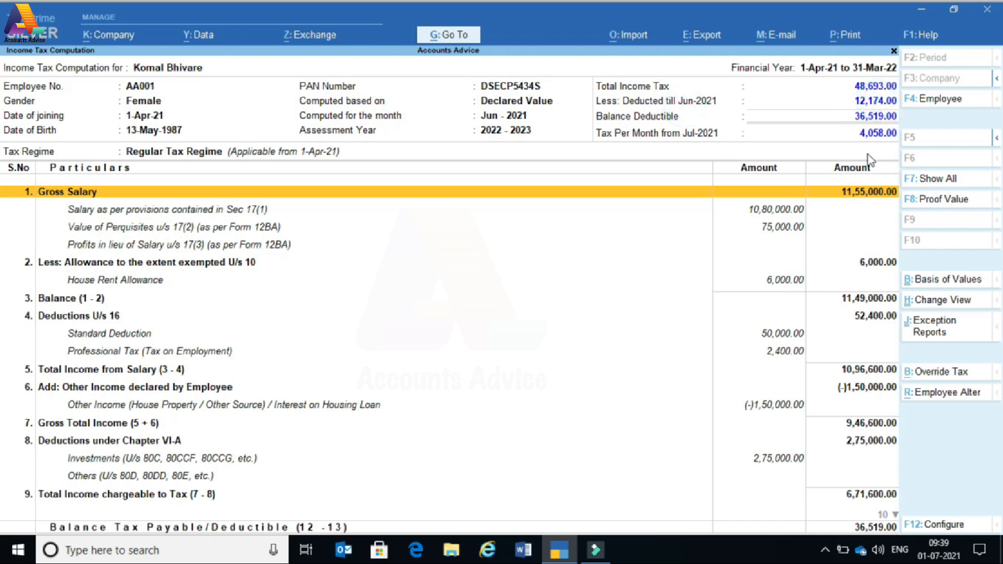
- Examine the employee's income tax computation from Gross Salary down to Tax deducted till date
{"action": "key", "text": "Down"}
{"action": "key", "text": "Down"}
{"action": "key", "text": "Down"}
{"action": "key", "text": "Down"}
{"action": "key", "text": "Down"}
{"action": "key", "text": "Down"}
{"action": "key", "text": "Down"}
{"action": "key", "text": "Down"}
{"action": "key", "text": "Down"}
{"action": "key", "text": "Down"}
{"action": "key", "text": "Down"}
{"action": "key", "text": "Down"}
{"action": "key", "text": "Down"}
{"action": "key", "text": "Down"}
{"action": "key", "text": "Down"}
{"action": "key", "text": "Down"}
{"action": "key", "text": "Down"}
{"action": "key", "text": "Down"}
{"action": "key", "text": "Down"}
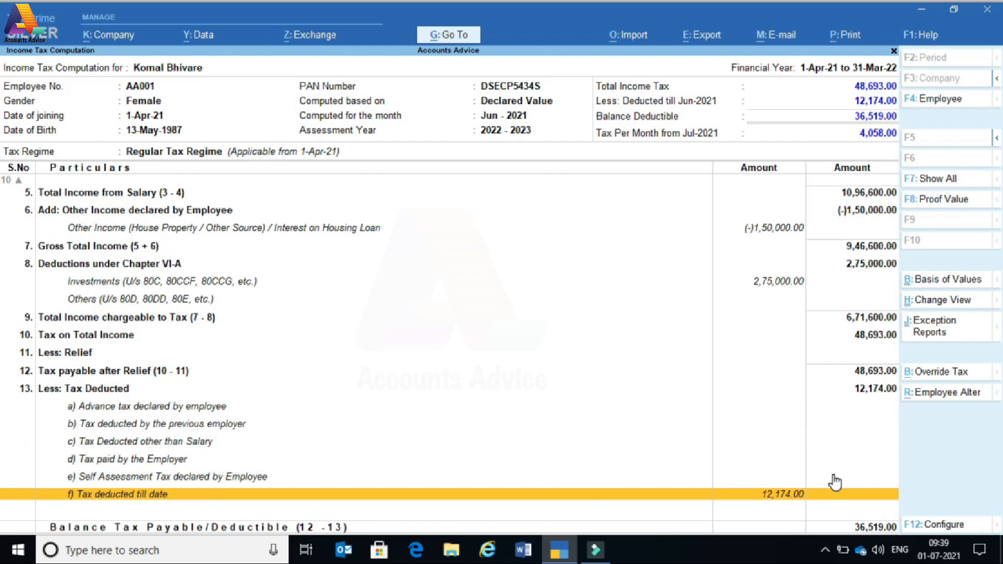
- Review the monthly breakdown of Tax deducted till date and return to the Income Tax reports
{"action": "key", "text": "Return"}
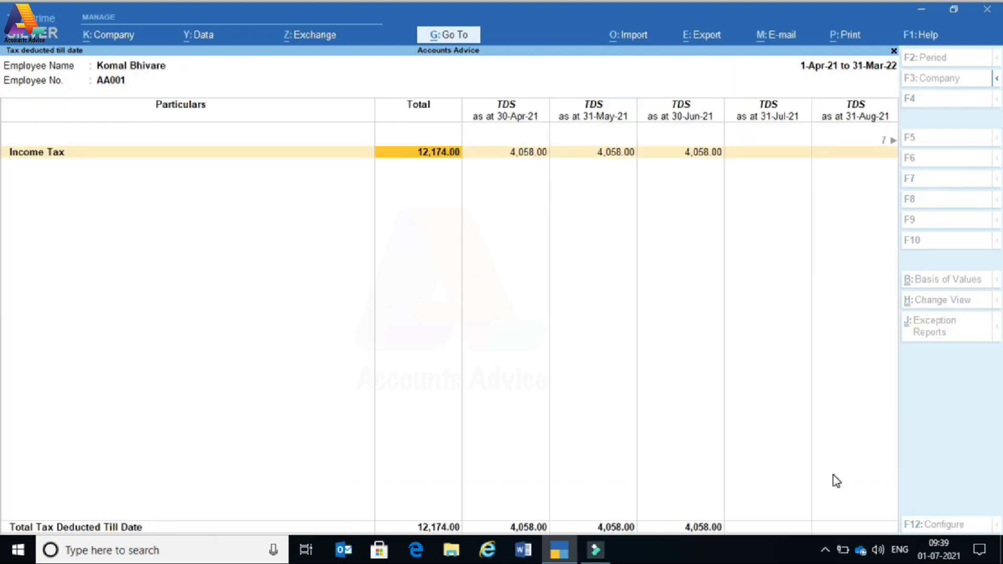
{"action": "key", "text": "Right"}
{"action": "key", "text": "Right"}
{"action": "key", "text": "Right"}
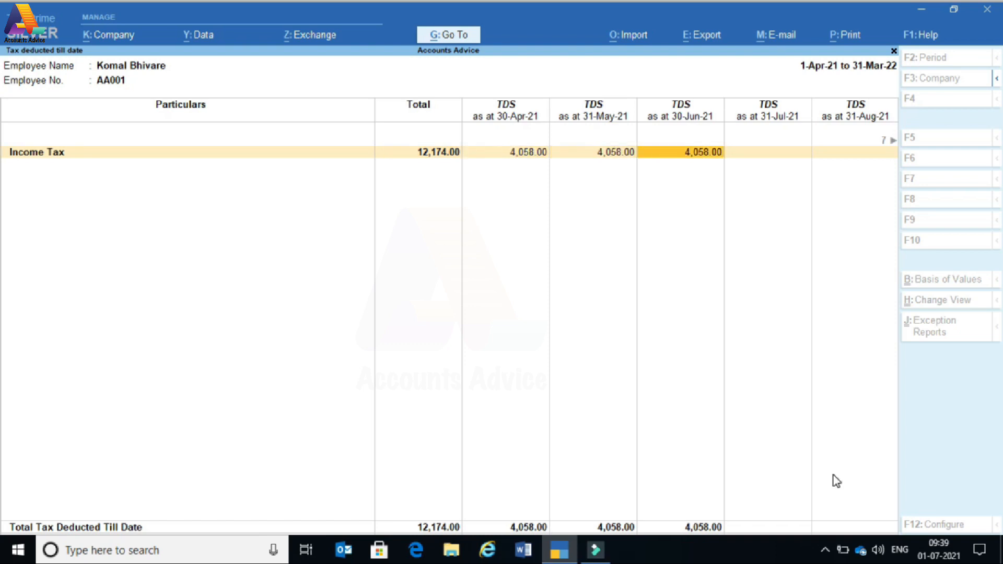
{"action": "key", "text": "Left"}
{"action": "key", "text": "Left"}
{"action": "key", "text": "Left"}
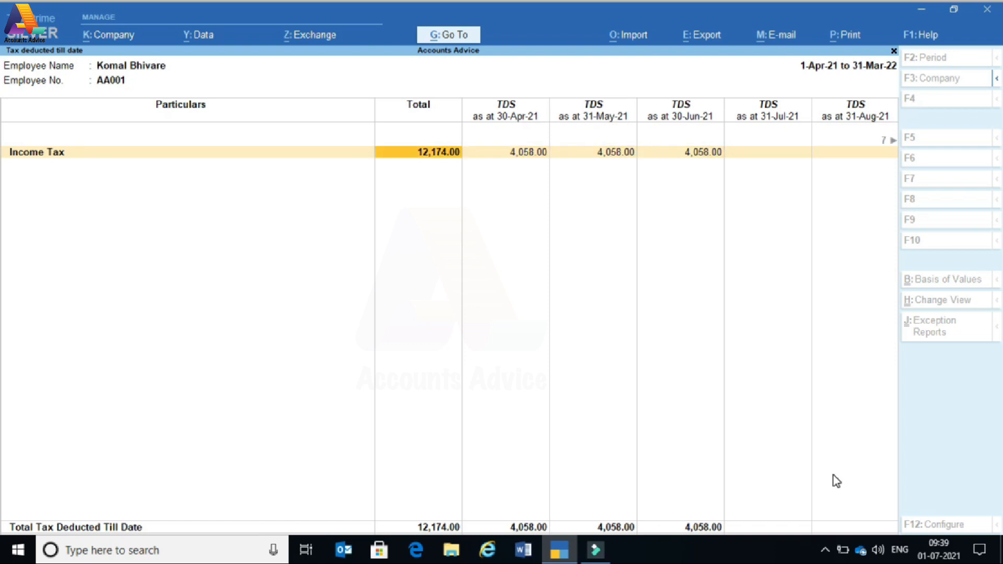
{"action": "key", "text": "Right"}
{"action": "key", "text": "Right"}
{"action": "key", "text": "Right"}
{"action": "key", "text": "Right"}
{"action": "key", "text": "Escape"}
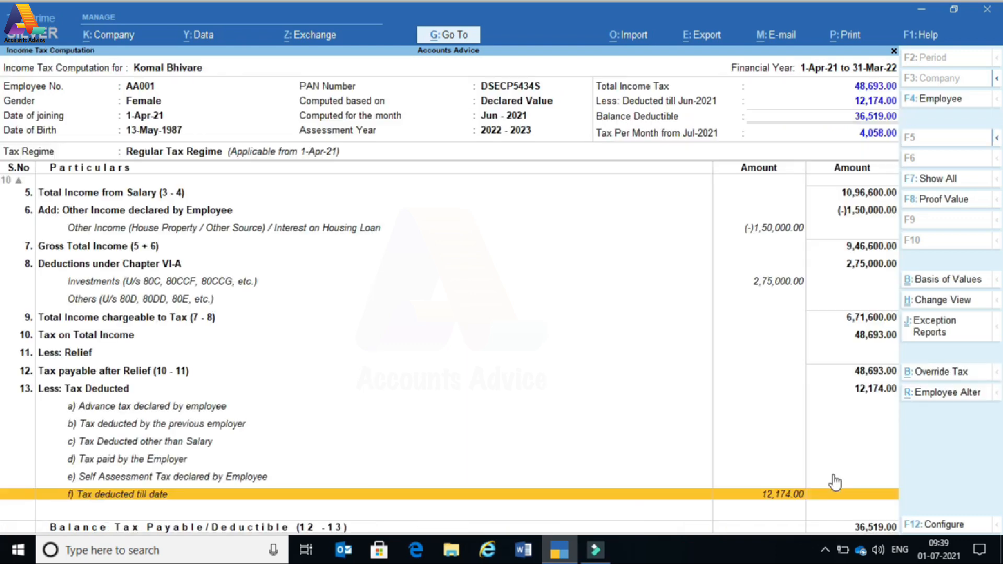
{"action": "key", "text": "Escape"}
{"action": "key", "text": "Escape"}
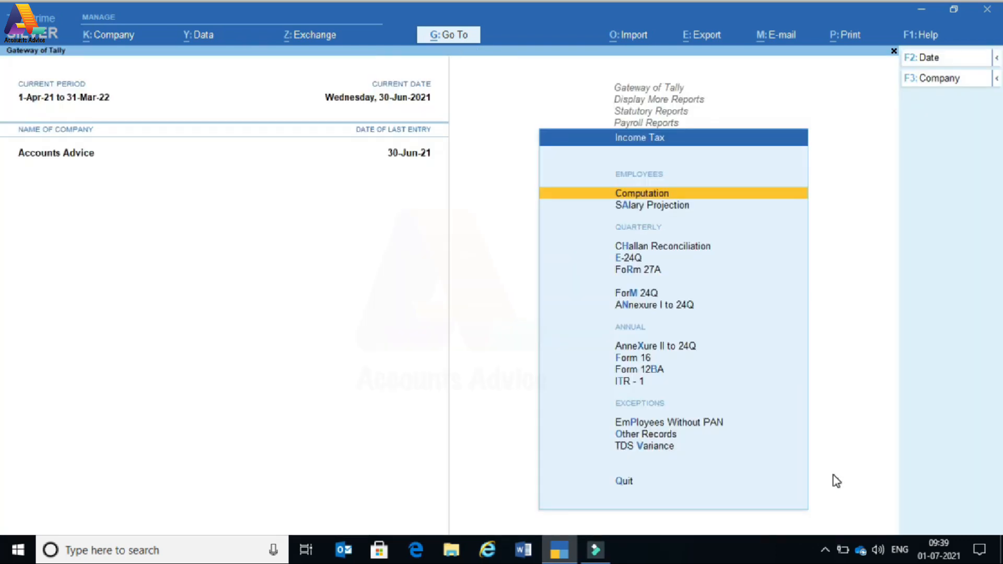
- Open the Salary Projection for the Accounts employee and review the Basic pay across the actual and projected months
{"action": "key", "text": "Down"}
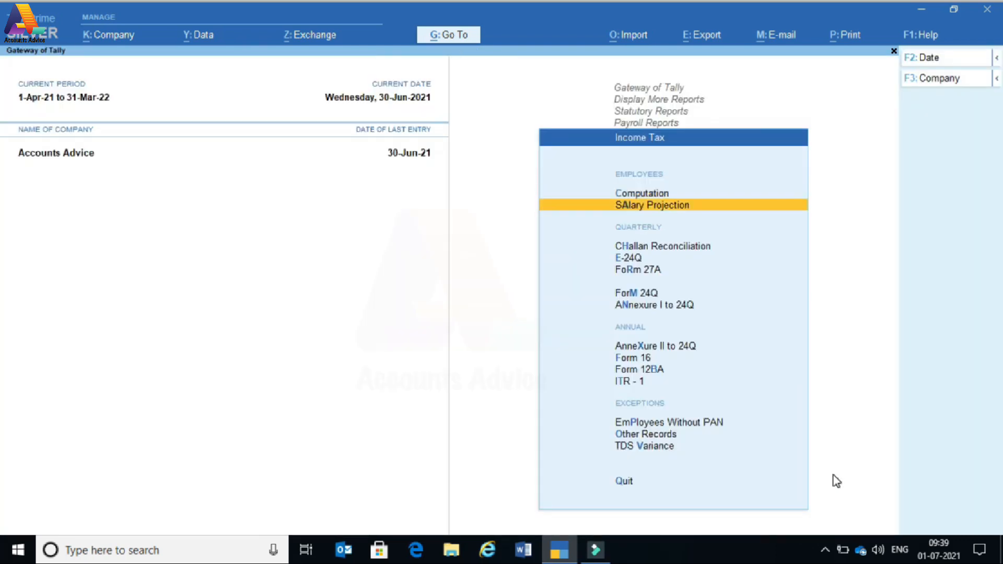
{"action": "key", "text": "Return"}
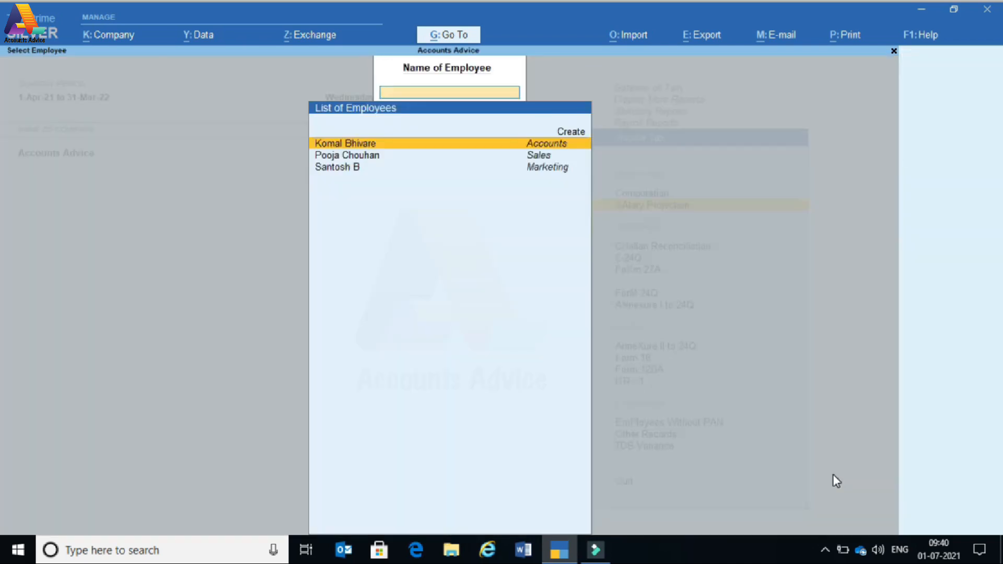
{"action": "key", "text": "Return"}
{"action": "key", "text": "Right"}
{"action": "key", "text": "Right"}
{"action": "key", "text": "Right"}
{"action": "key", "text": "Right"}
{"action": "key", "text": "Right"}
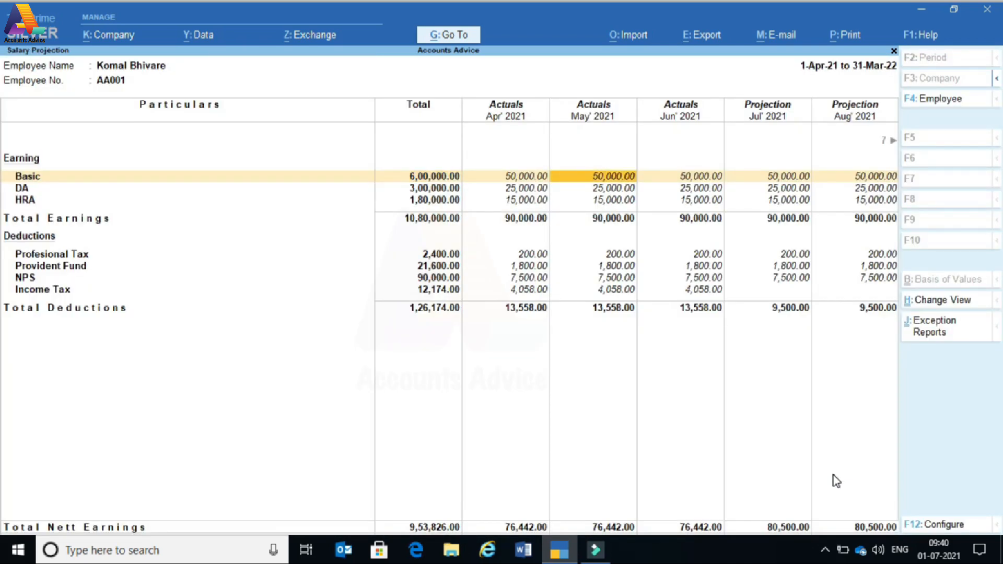
{"action": "key", "text": "Left"}
{"action": "key", "text": "Left"}
{"action": "key", "text": "Left"}
{"action": "key", "text": "Left"}
{"action": "key", "text": "Left"}
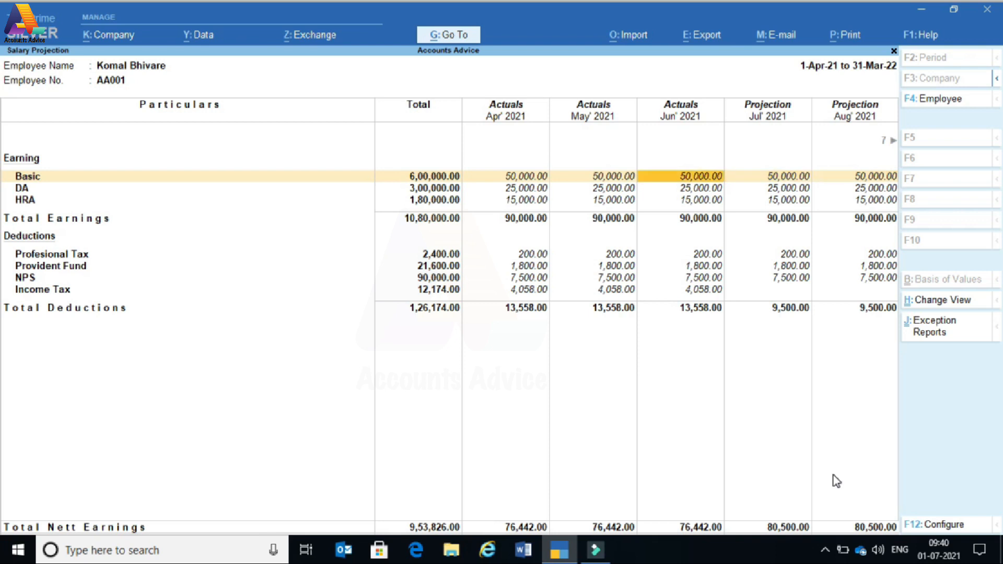
- Examine the deductions in the Salary Projection across the year's months and leave the report
{"action": "key", "text": "Down"}
{"action": "key", "text": "Down"}
{"action": "key", "text": "Down"}
{"action": "key", "text": "Down"}
{"action": "key", "text": "Down"}
{"action": "key", "text": "Down"}
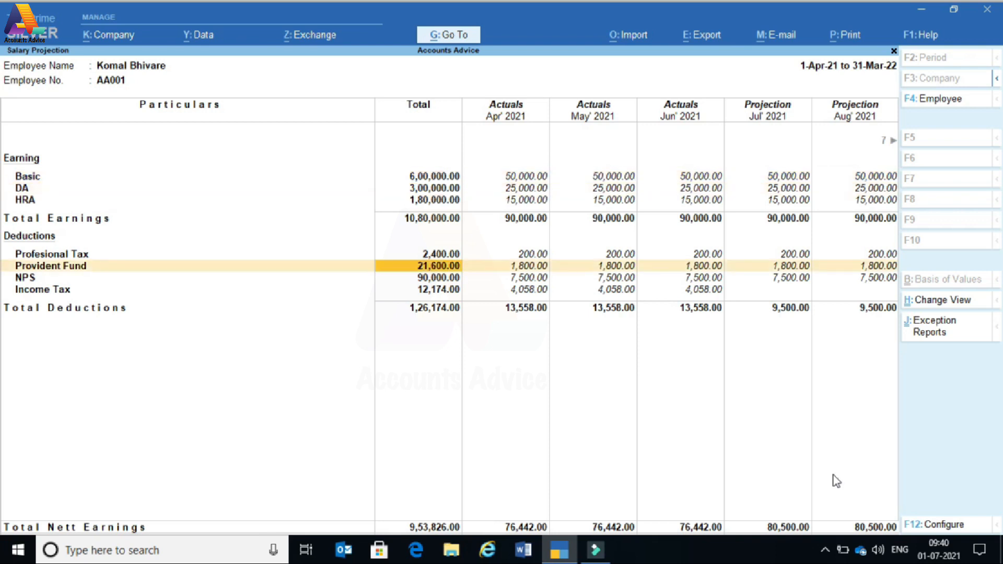
{"action": "key", "text": "Right"}
{"action": "key", "text": "Right"}
{"action": "key", "text": "Right"}
{"action": "key", "text": "Right"}
{"action": "key", "text": "Right"}
{"action": "key", "text": "Right"}
{"action": "key", "text": "Right"}
{"action": "key", "text": "Right"}
{"action": "key", "text": "Right"}
{"action": "key", "text": "Right"}
{"action": "key", "text": "Right"}
{"action": "key", "text": "Right"}
{"action": "key", "text": "Escape"}
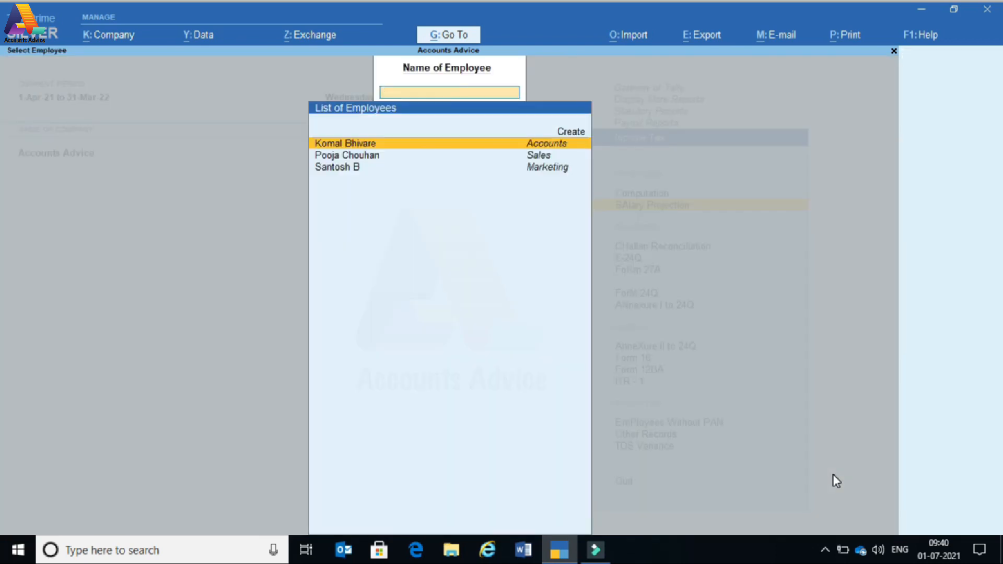
{"action": "key", "text": "Escape"}
- Check the export settings of the quarterly E-24Q return and close them without exporting
{"action": "key", "text": "Down"}
{"action": "key", "text": "Down"}
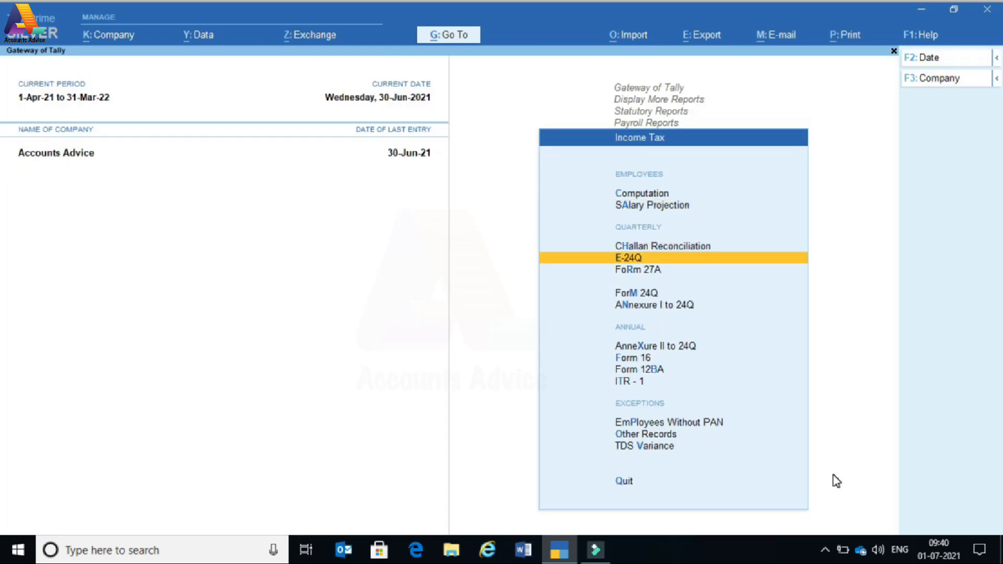
{"action": "key", "text": "Up"}
{"action": "key", "text": "Up"}
{"action": "key", "text": "Up"}
{"action": "key", "text": "Down"}
{"action": "key", "text": "Down"}
{"action": "key", "text": "Down"}
{"action": "key", "text": "Down"}
{"action": "key", "text": "Down"}
{"action": "key", "text": "Up"}
{"action": "key", "text": "Up"}
{"action": "key", "text": "Return"}
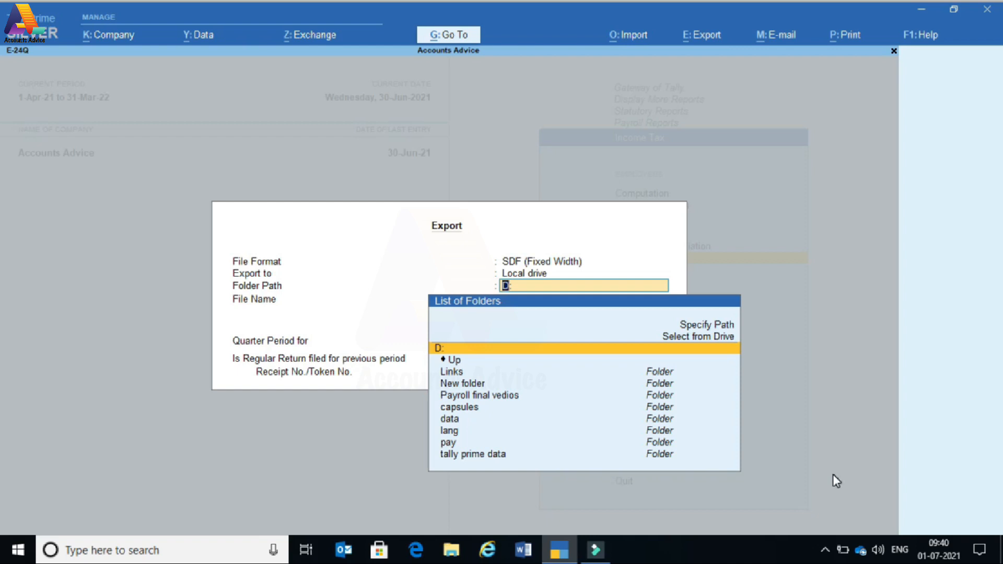
{"action": "key", "text": "Escape"}
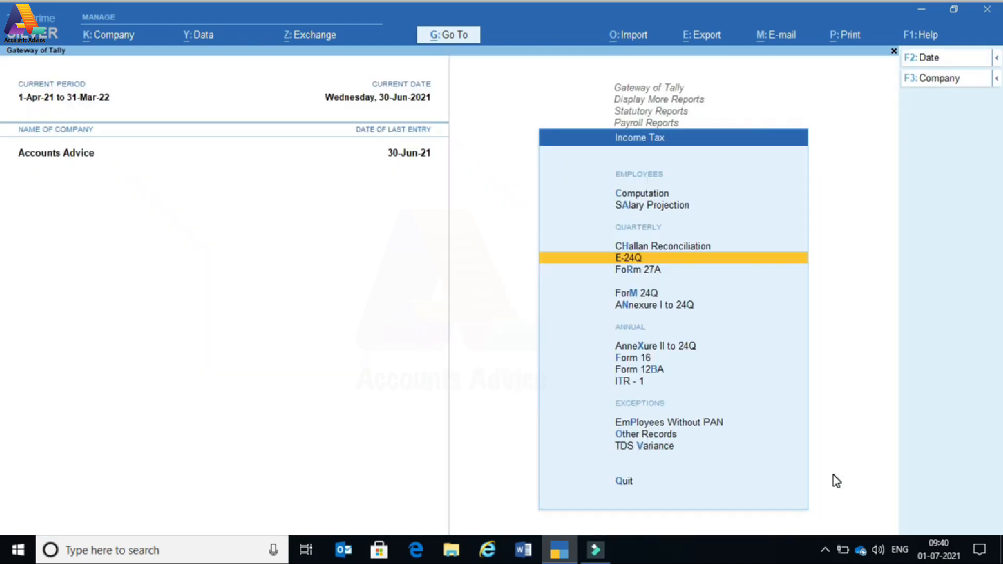
- Leave the income tax reports and open a new Payment voucher
{"action": "key", "text": "Down"}
{"action": "key", "text": "Down"}
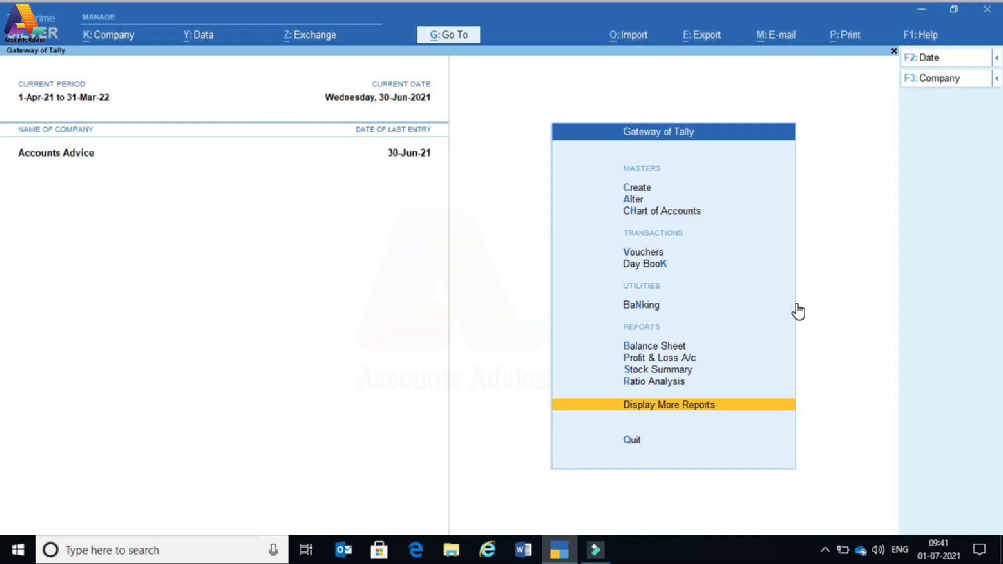
{"action": "key", "text": "Up"}
{"action": "key", "text": "Up"}
{"action": "key", "text": "Up"}
{"action": "key", "text": "Up"}
{"action": "key", "text": "Up"}
{"action": "key", "text": "Up"}
{"action": "key", "text": "Up"}
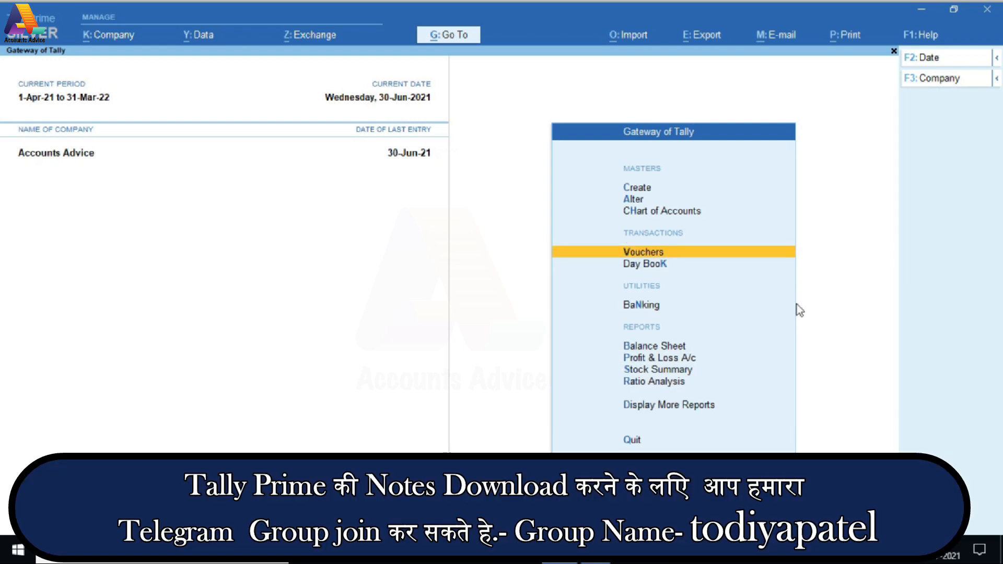
{"action": "key", "text": "Return"}
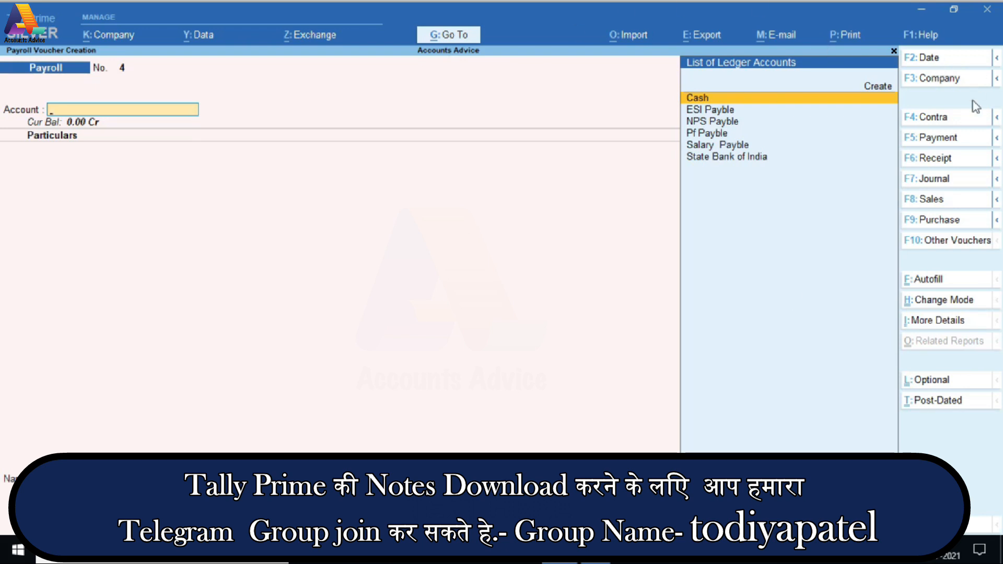
{"action": "left_click", "coordinate": [938, 137]}
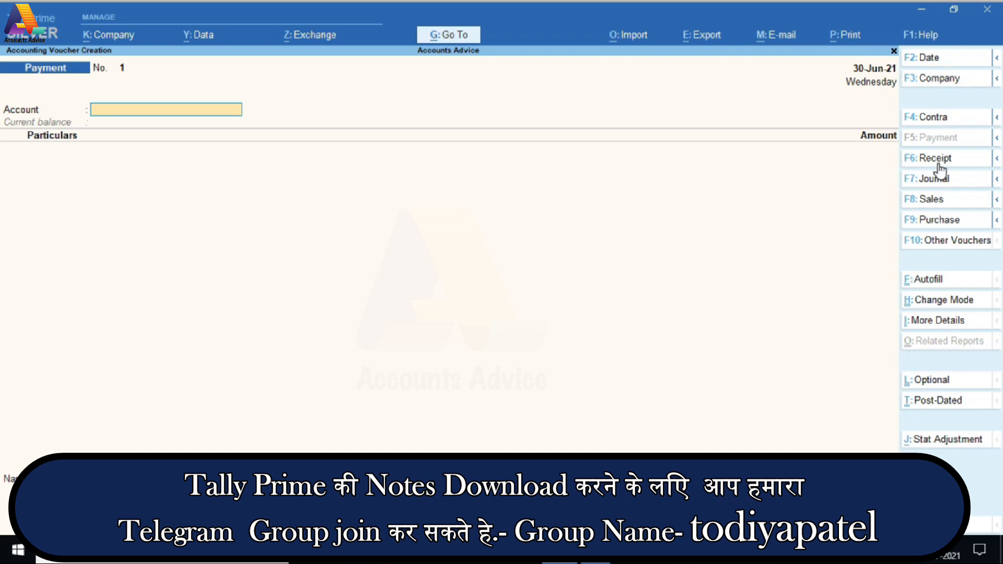
- Set the Payment voucher's date to 7-5-2021 and open its Autofill
{"action": "left_click", "coordinate": [928, 57]}
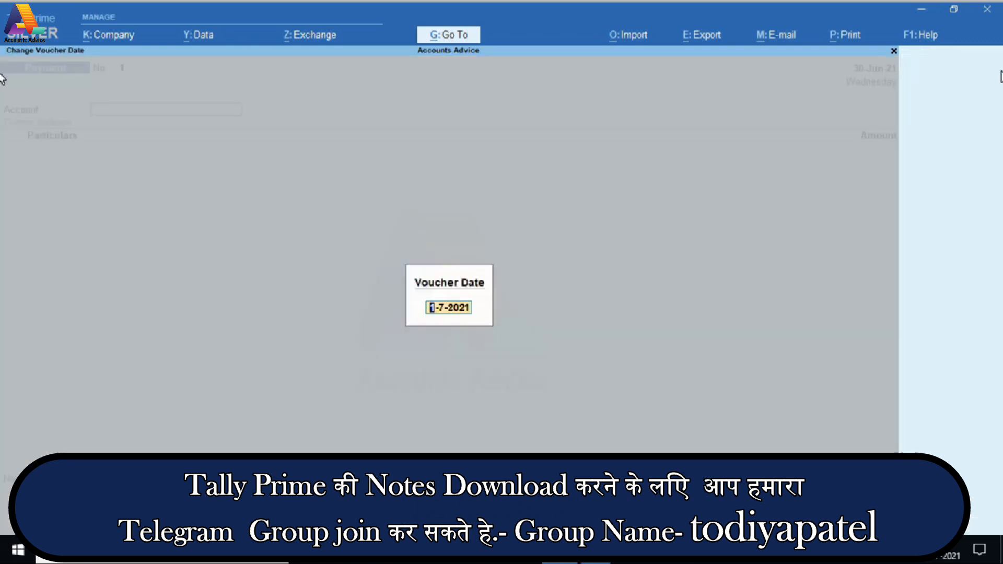
{"action": "type", "text": "7-5-21"}
{"action": "key", "text": "Return"}
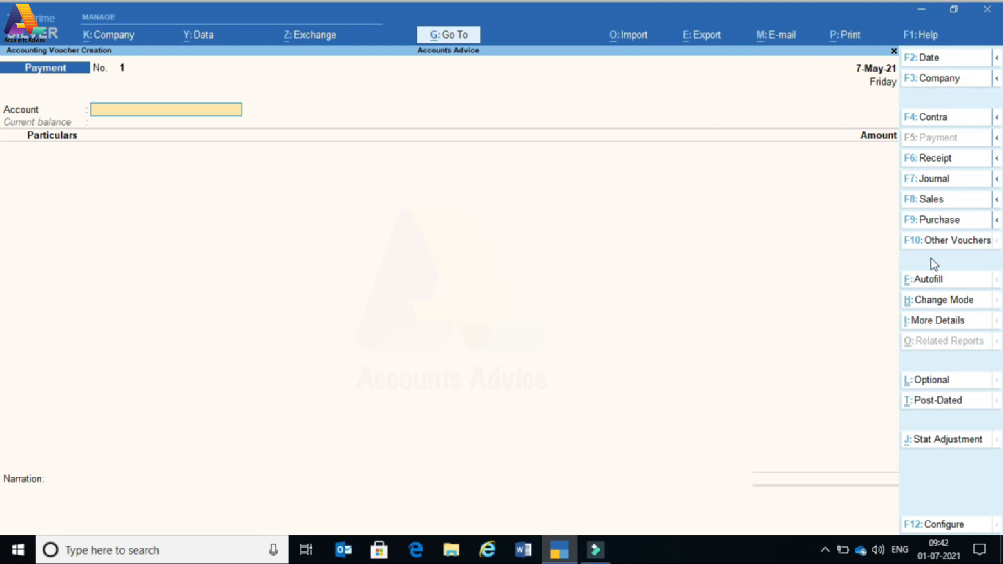
{"action": "left_click", "coordinate": [928, 278]}
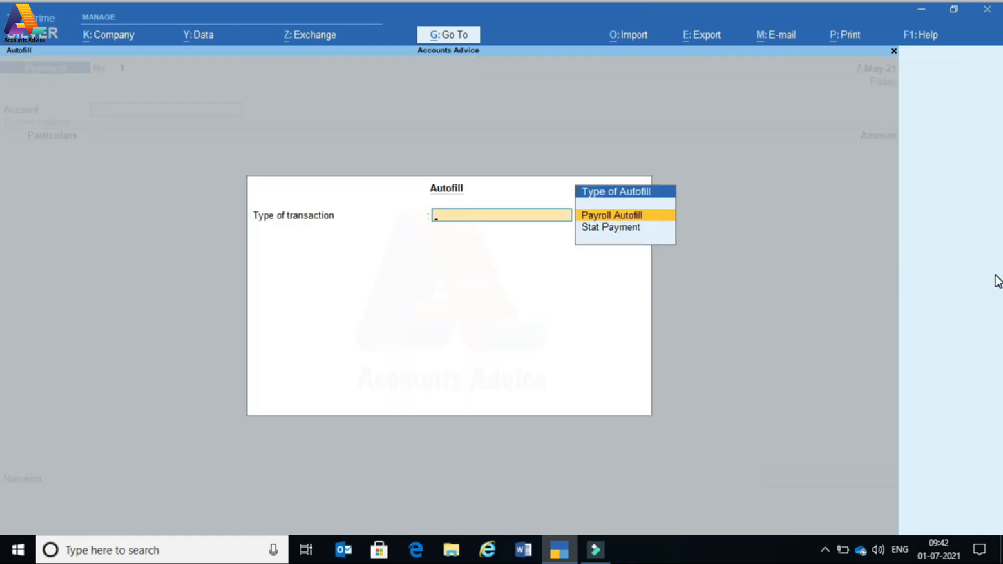
- Choose Payroll Autofill as the transaction type and process it for the Income Tax Challan
{"action": "key", "text": "Return"}
{"action": "key", "text": "Up"}
{"action": "key", "text": "Up"}
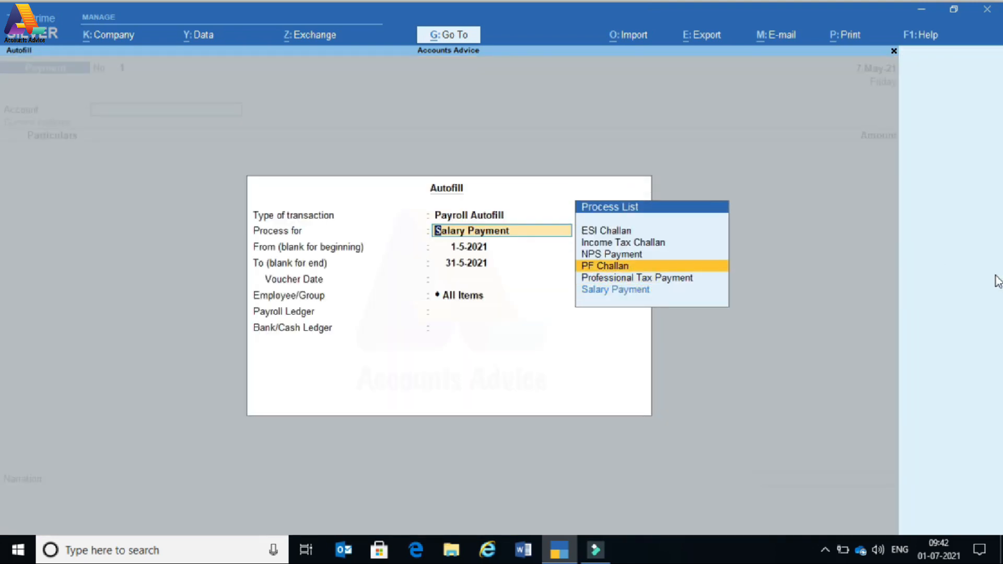
{"action": "key", "text": "Up"}
{"action": "key", "text": "Up"}
{"action": "key", "text": "Return"}
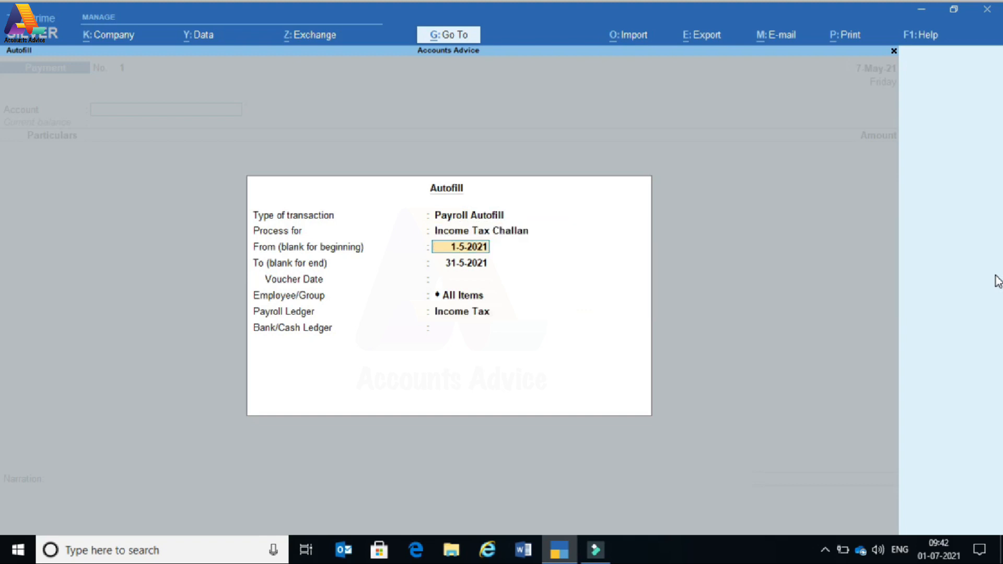
- Set the challan period from 1-4-2021 to 30-4-2021 and the voucher date to 7-5-2021
{"action": "type", "text": "1-4-"}
{"action": "key", "text": "Return"}
{"action": "type", "text": "30-4"}
{"action": "key", "text": "Return"}
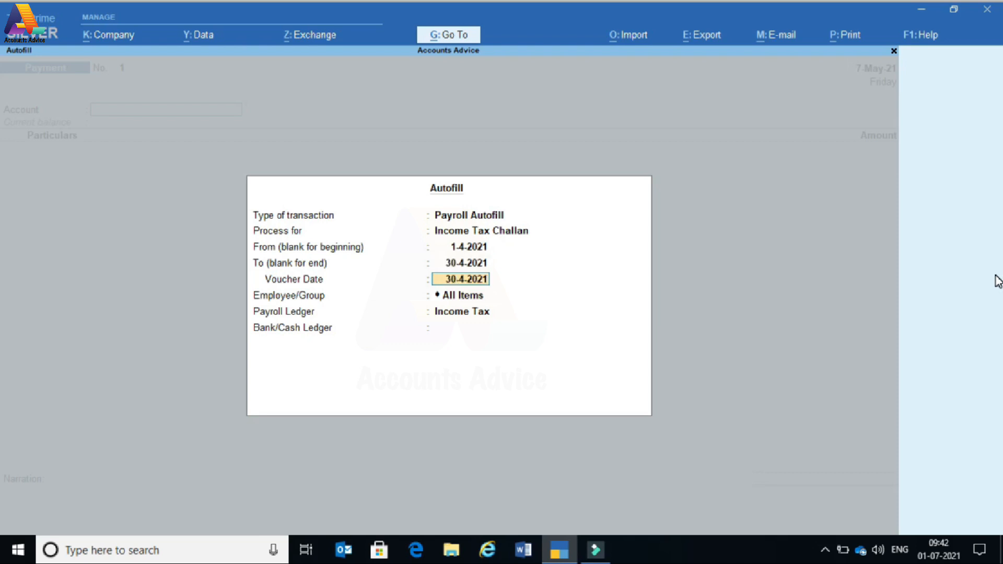
{"action": "type", "text": "7-"}
{"action": "key", "text": "Return"}
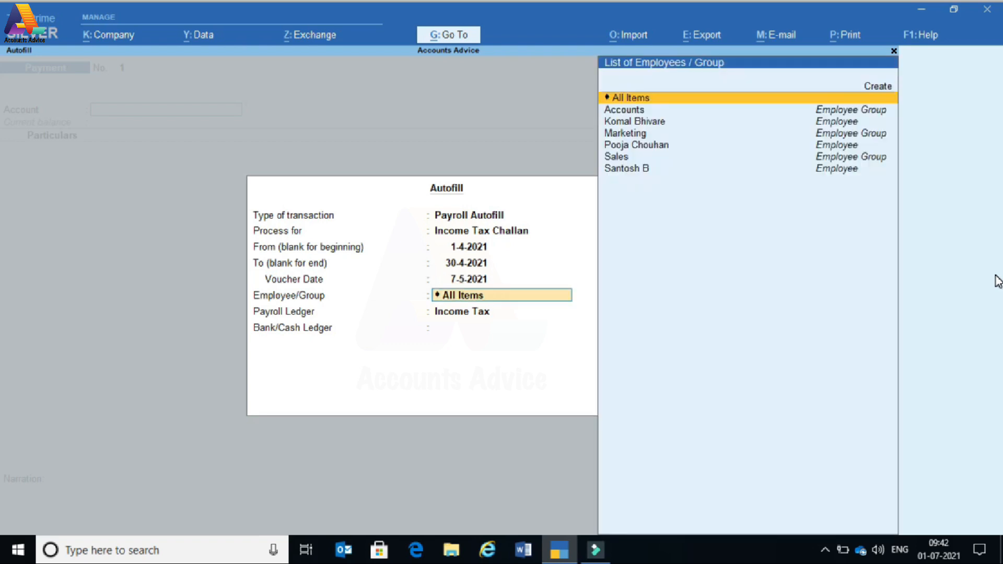
- Fill the voucher for All Items of employees with the Income Tax payroll ledger and State Bank of India as bank ledger
{"action": "key", "text": "Down"}
{"action": "key", "text": "Up"}
{"action": "key", "text": "Return"}
{"action": "key", "text": "Return"}
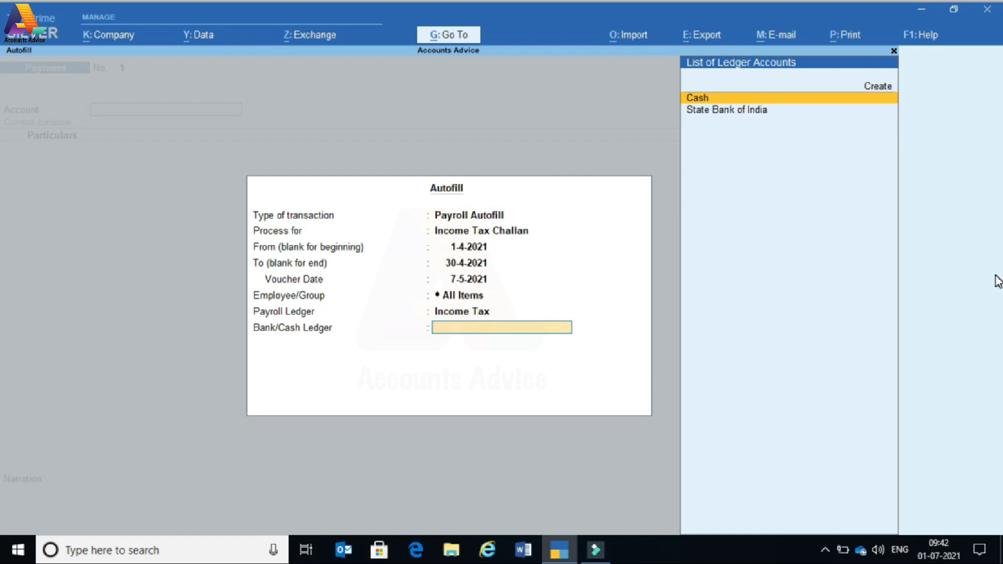
{"action": "key", "text": "Down"}
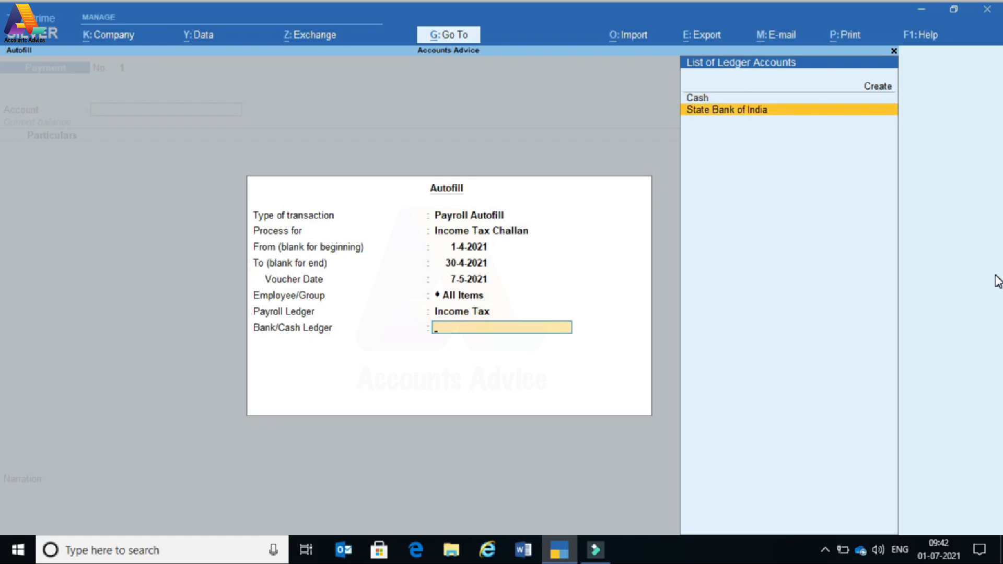
{"action": "key", "text": "Return"}
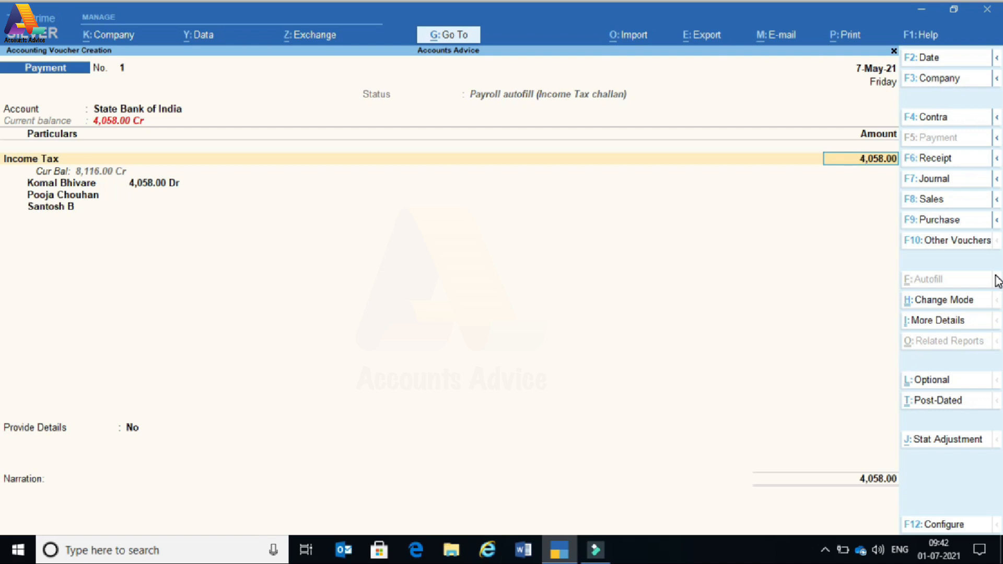
- Accept the filled Income Tax entry, end the ledger list and set Provide Details to Yes
{"action": "key", "text": "Return"}
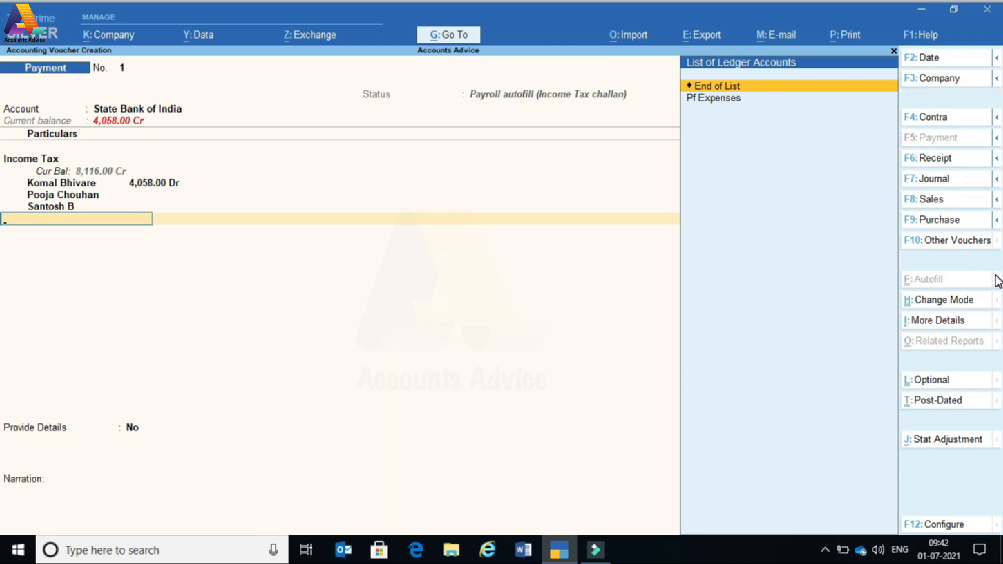
{"action": "key", "text": "Return"}
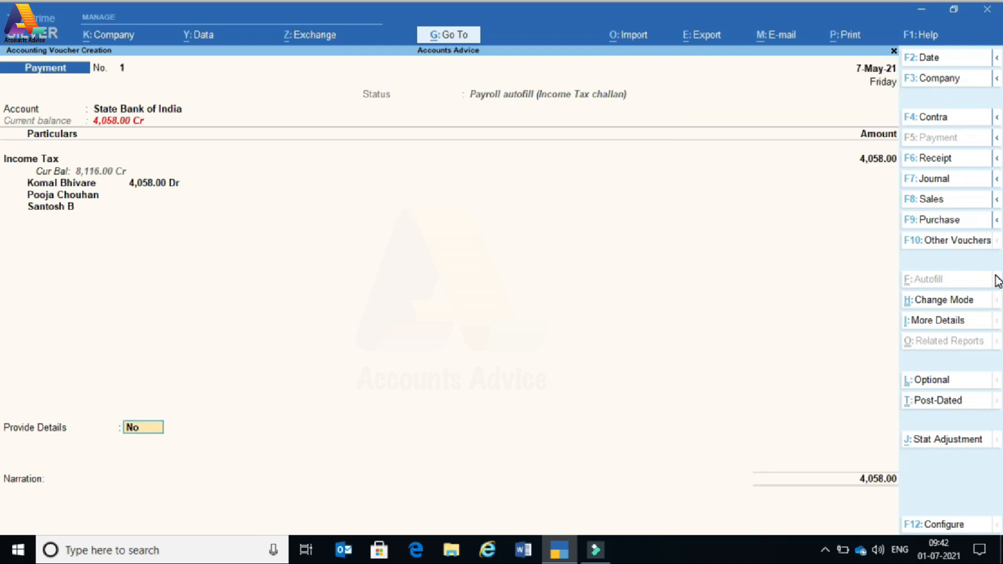
{"action": "type", "text": "y"}
{"action": "key", "text": "Return"}
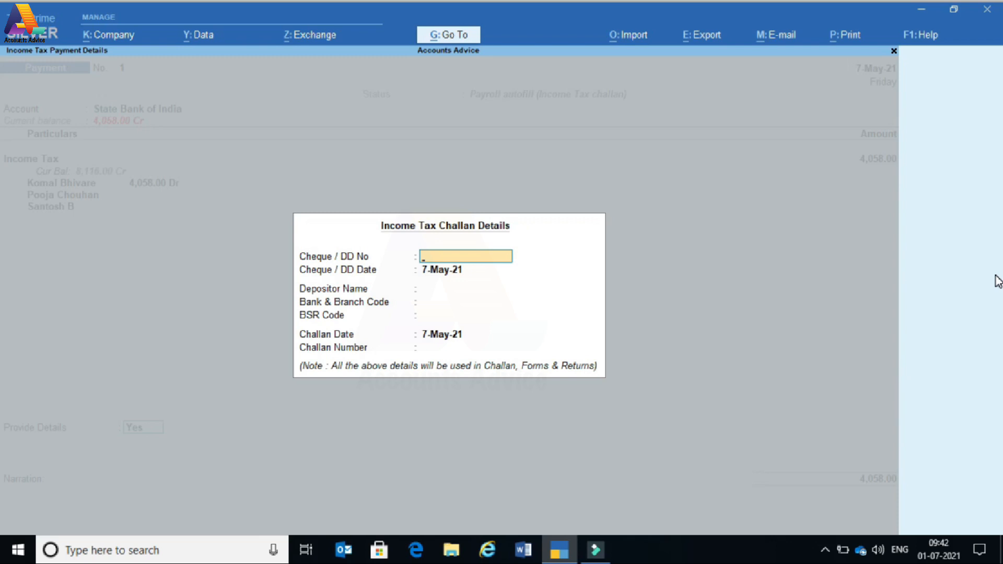
- In the challan details, enter cheque number 123456 with date 7-May-21 and bank and branch code Sbi, leaving the depositor name blank
{"action": "type", "text": "123456"}
{"action": "key", "text": "Return"}
{"action": "key", "text": "Return"}
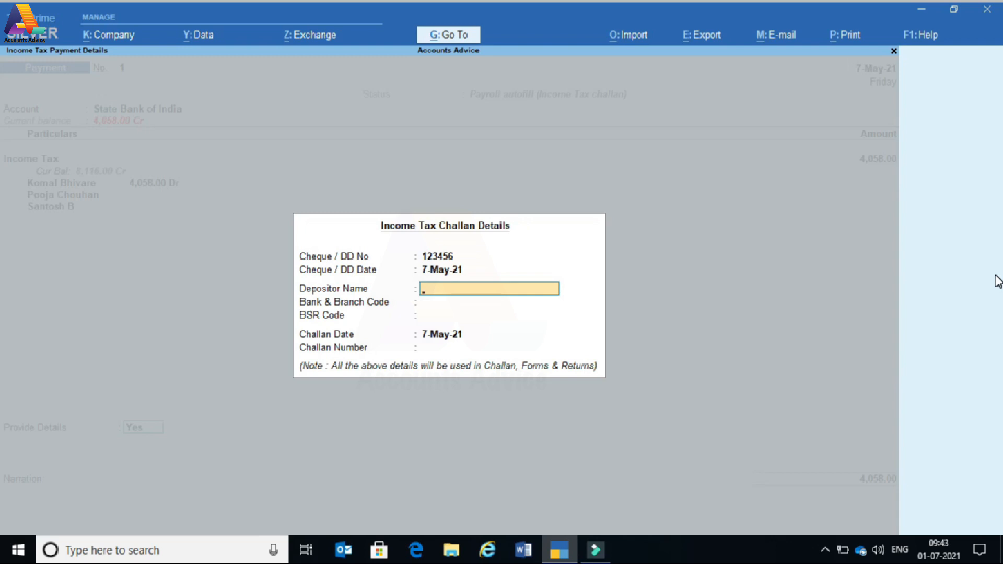
{"action": "key", "text": "Return"}
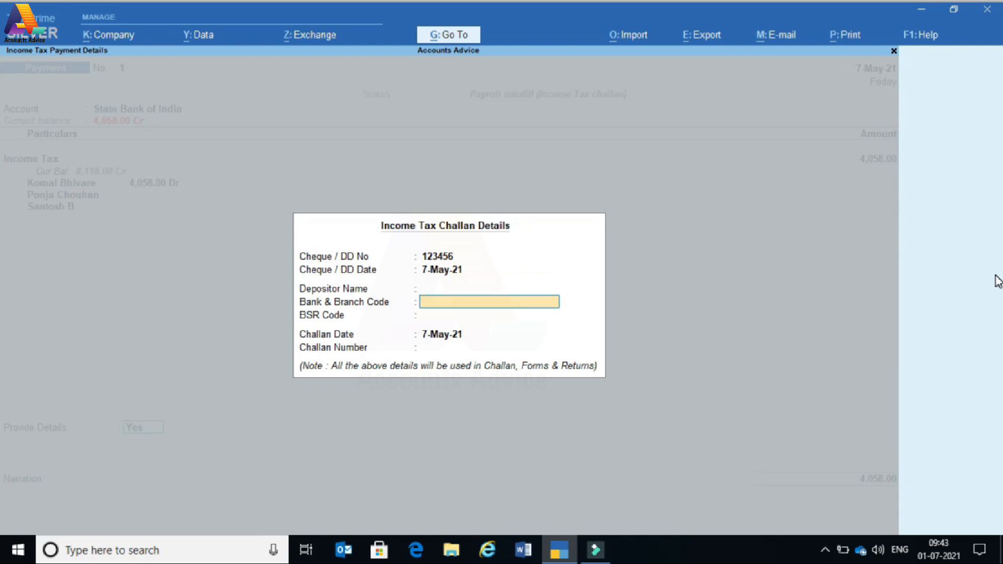
{"action": "key", "text": "BackSpace"}
{"action": "key", "text": "Return"}
{"action": "type", "text": "Sbi"}
{"action": "key", "text": "Return"}
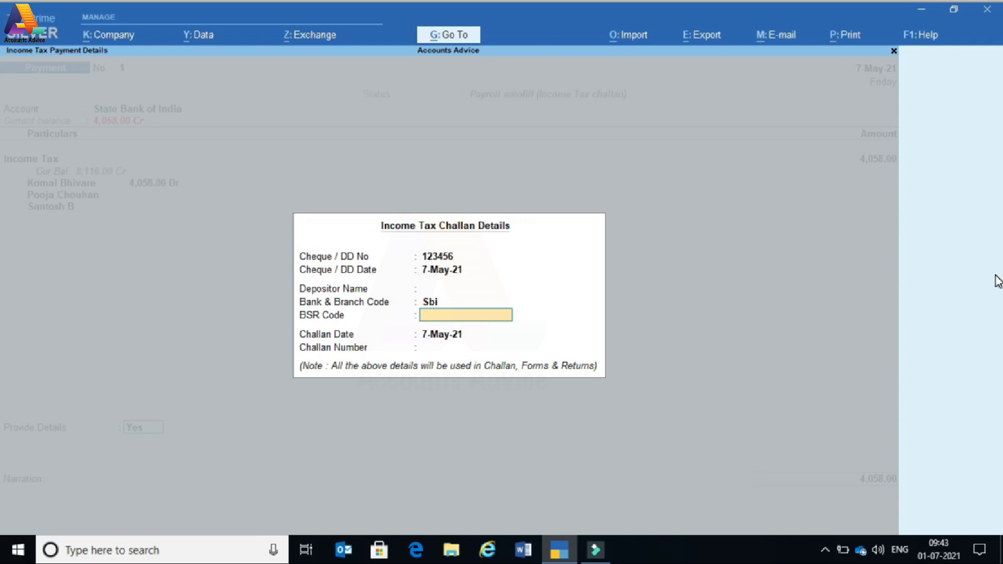
- Complete the challan details with BSR code 123456, challan date 7-May-21 and challan number 675432
{"action": "type", "text": "123456"}
{"action": "key", "text": "Return"}
{"action": "key", "text": "Return"}
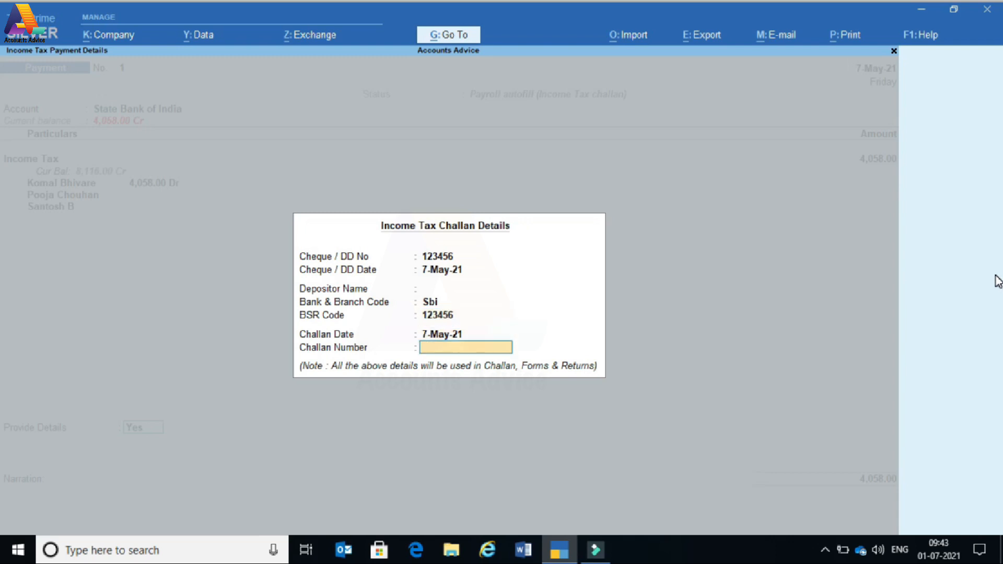
{"action": "type", "text": "675432"}
{"action": "key", "text": "Return"}
{"action": "key", "text": "Return"}
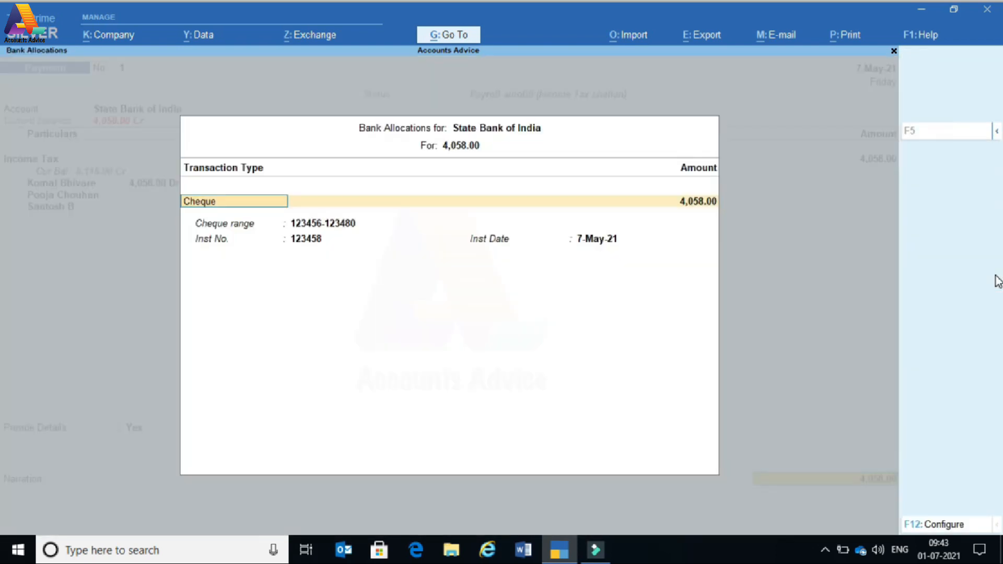
- Accept the cheque bank allocation for State Bank of India and save the May payment voucher without a narration
{"action": "key", "text": "Return"}
{"action": "key", "text": "Return"}
{"action": "key", "text": "Return"}
{"action": "key", "text": "Return"}
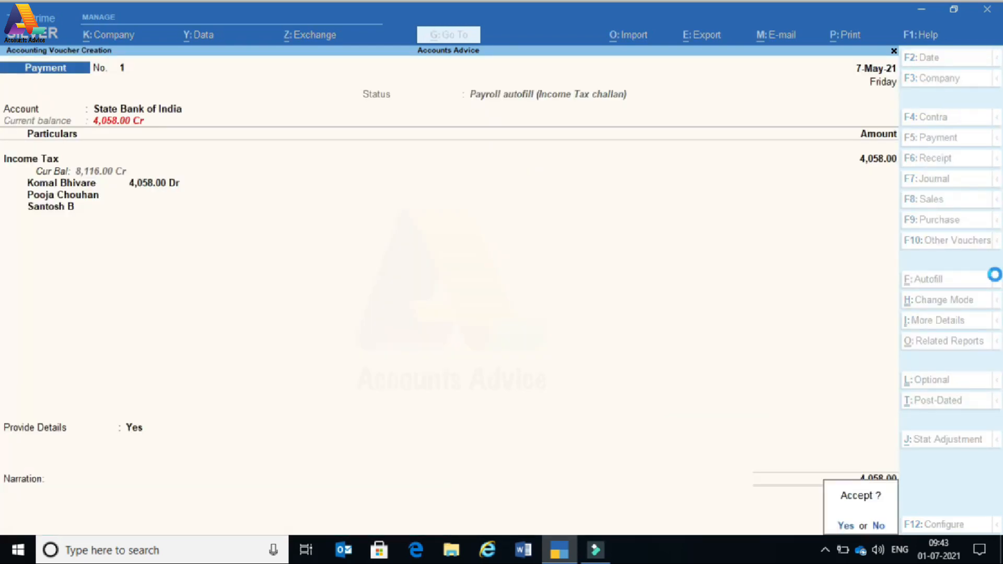
{"action": "key", "text": "Return"}
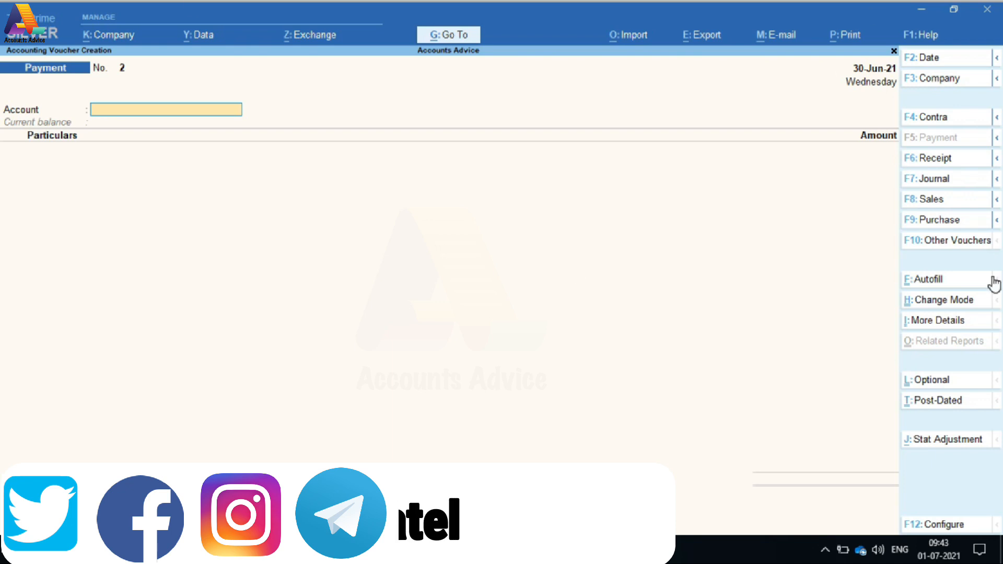
- Set the new Payment voucher's date to 7-6-2021 and open its Autofill
{"action": "left_click", "coordinate": [935, 59]}
{"action": "type", "text": "7-6"}
{"action": "key", "text": "Return"}
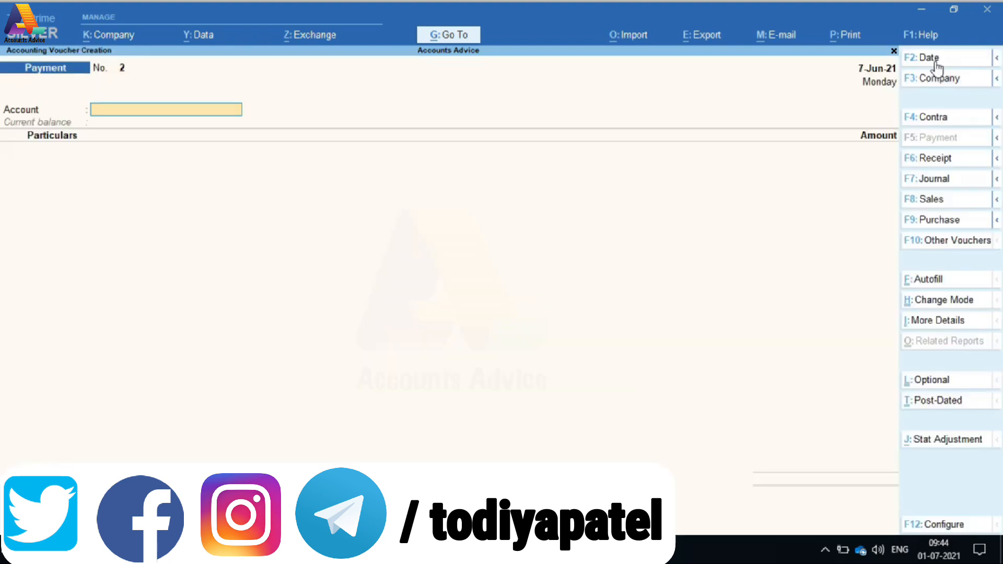
{"action": "left_click", "coordinate": [929, 282]}
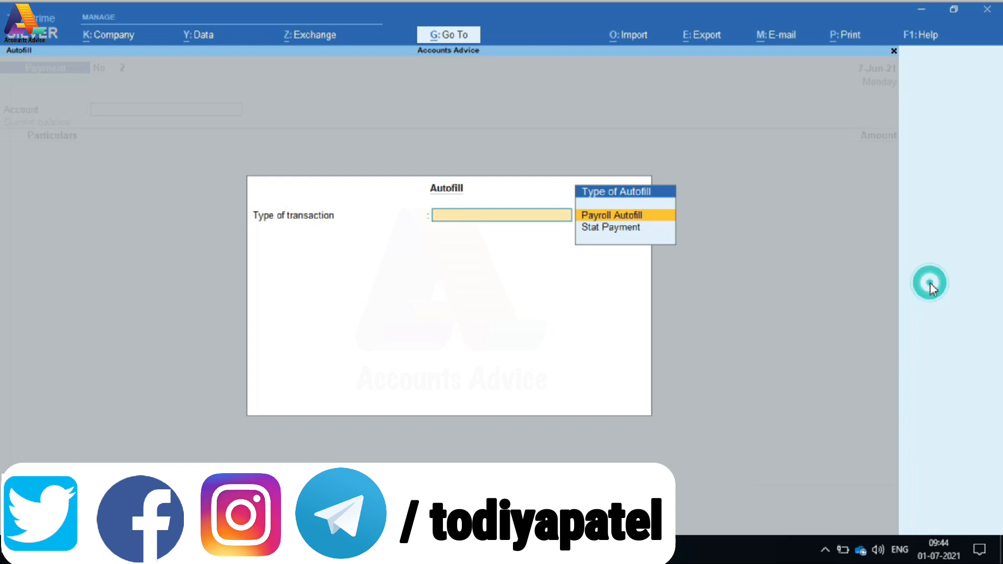
- Select Payroll Autofill with Income Tax Challan as the process for the second Payment voucher
{"action": "key", "text": "Return"}
{"action": "key", "text": "Up"}
{"action": "key", "text": "Up"}
{"action": "key", "text": "Up"}
{"action": "key", "text": "Up"}
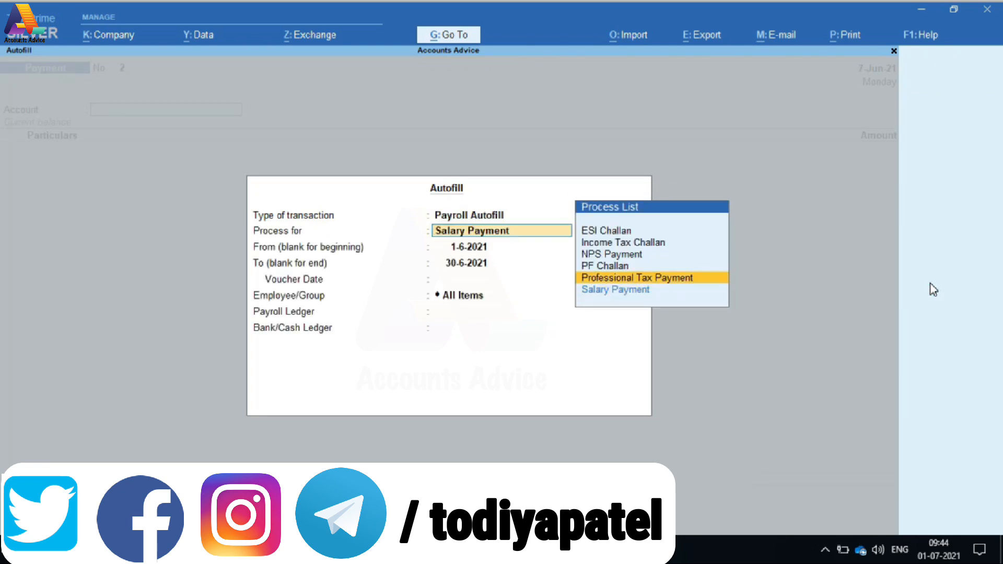
{"action": "key", "text": "Return"}
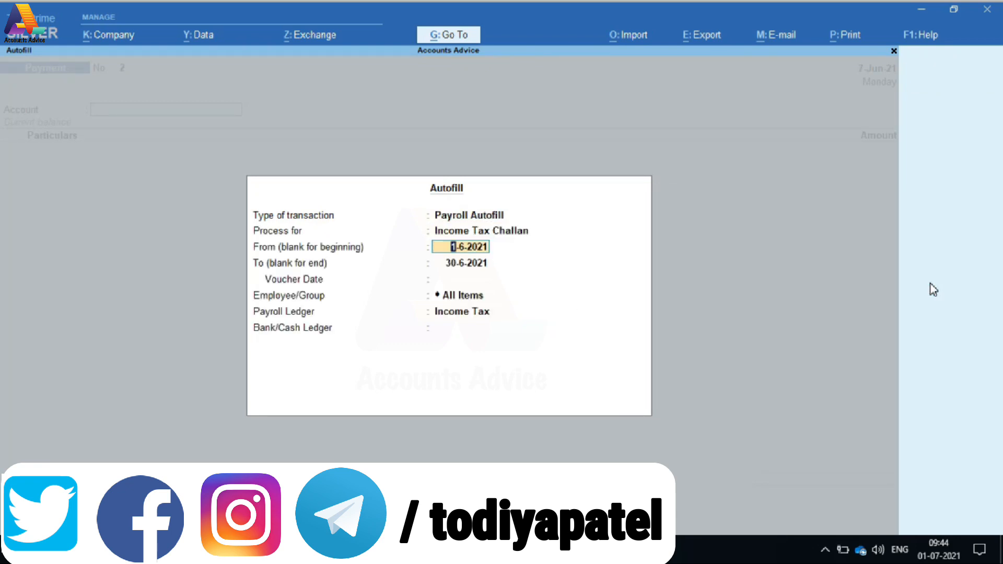
- Set the challan period from 1-5-2021 to 31-5-2021 and the voucher date to 7-6-2021
{"action": "type", "text": "1-5"}
{"action": "key", "text": "Return"}
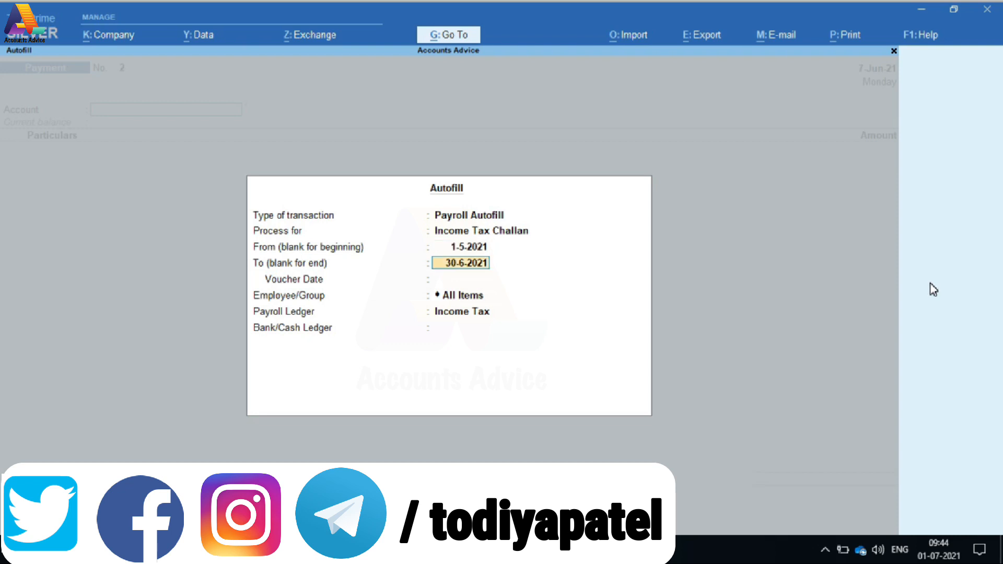
{"action": "type", "text": "31-5"}
{"action": "key", "text": "Return"}
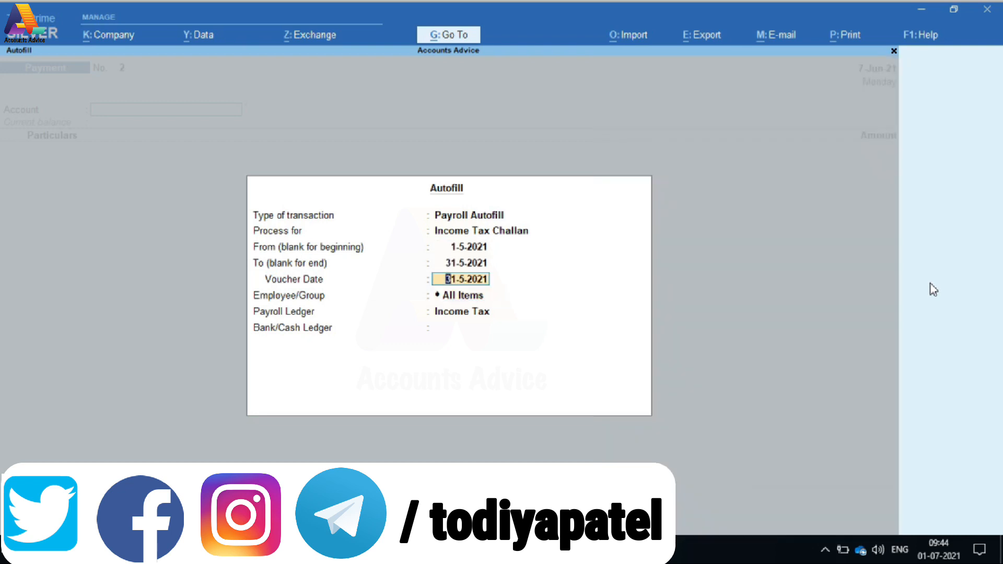
{"action": "type", "text": "7-6"}
{"action": "key", "text": "Return"}
- Fill the voucher for all employees from State Bank of India, accept the Income Tax entry and set Provide Details to Yes
{"action": "key", "text": "Return"}
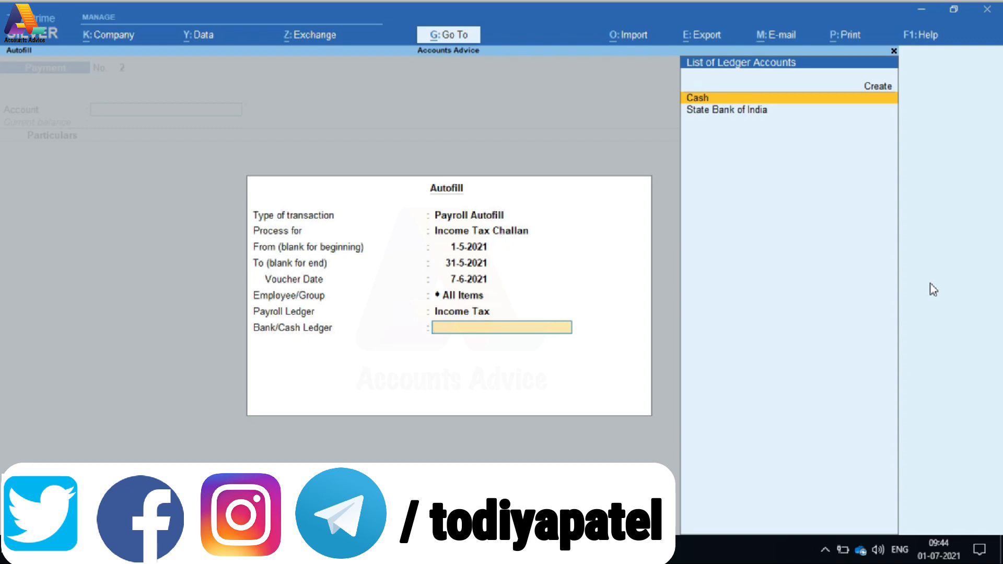
{"action": "key", "text": "Down"}
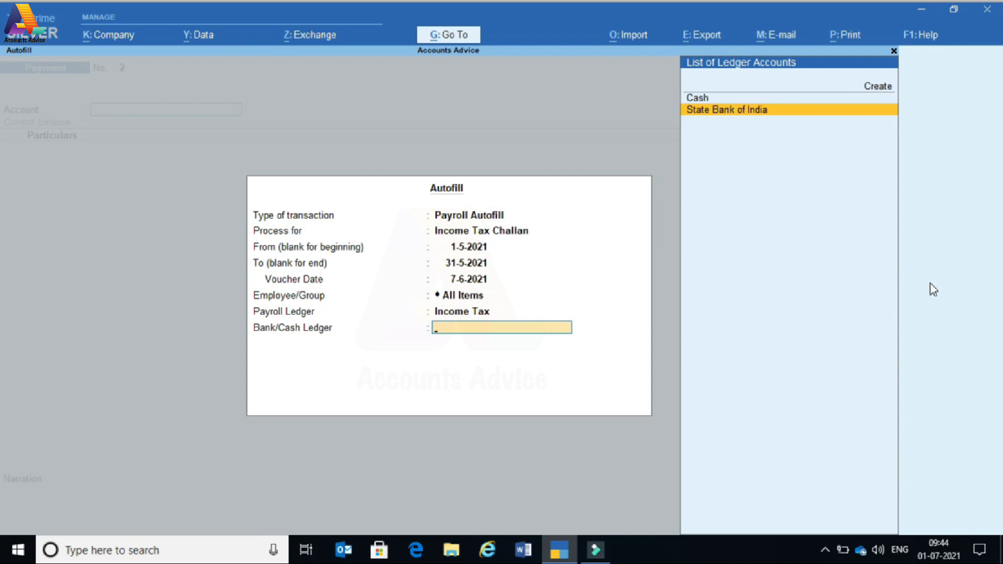
{"action": "key", "text": "Return"}
{"action": "key", "text": "Return"}
{"action": "key", "text": "Return"}
{"action": "key", "text": "y"}
{"action": "key", "text": "Return"}
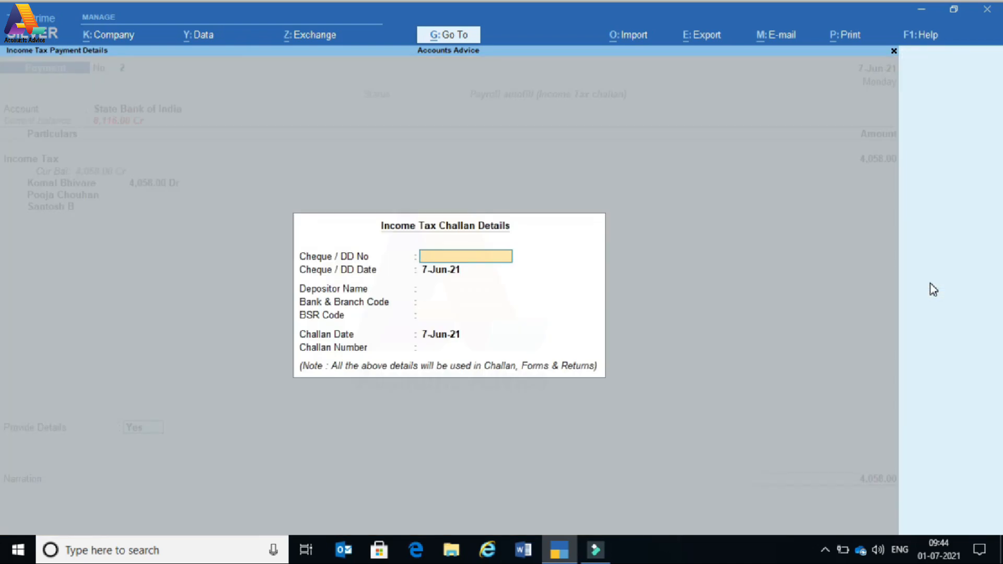
- In the challan details, enter cheque number 234567 with date 7-Jun-21 and bank and branch code Sbi, leaving the depositor name blank
{"action": "type", "text": "234"}
{"action": "type", "text": "4567"}
{"action": "key", "text": "Return"}
{"action": "key", "text": "Return"}
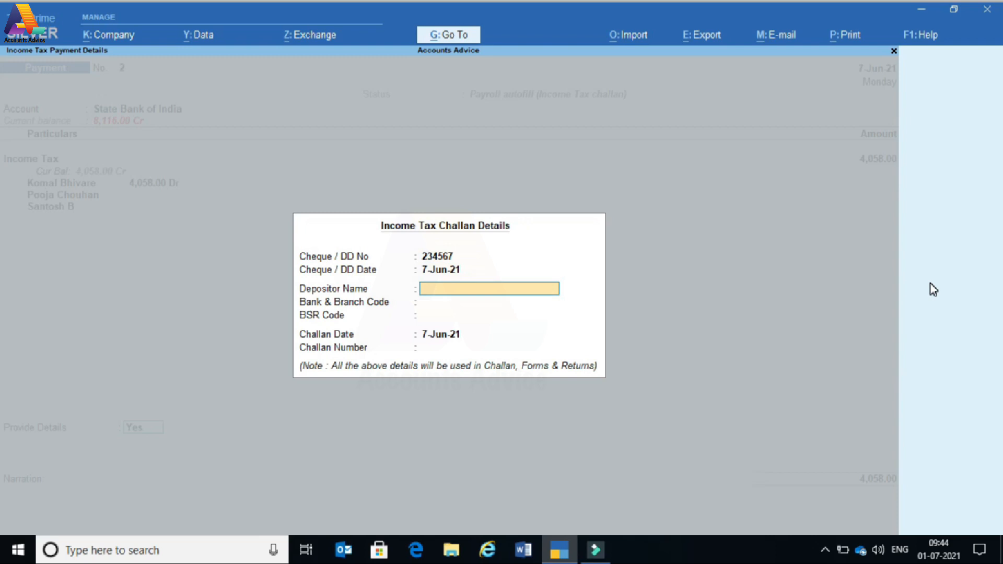
{"action": "key", "text": "Return"}
{"action": "type", "text": "Sbi"}
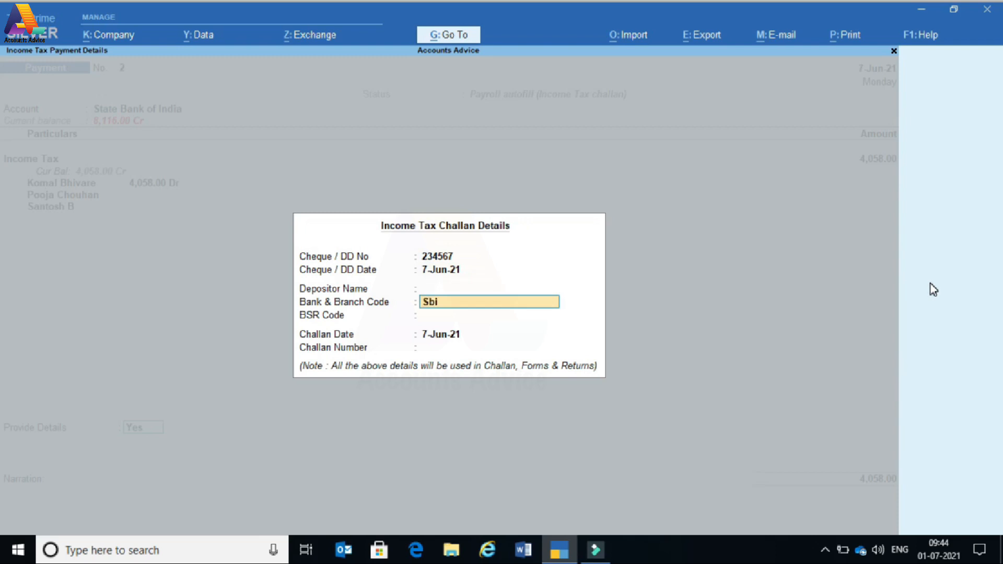
{"action": "key", "text": "Return"}
- Complete the challan details with BSR code 234567, challan date 7-Jun-21 and challan number 132457
{"action": "type", "text": "234567"}
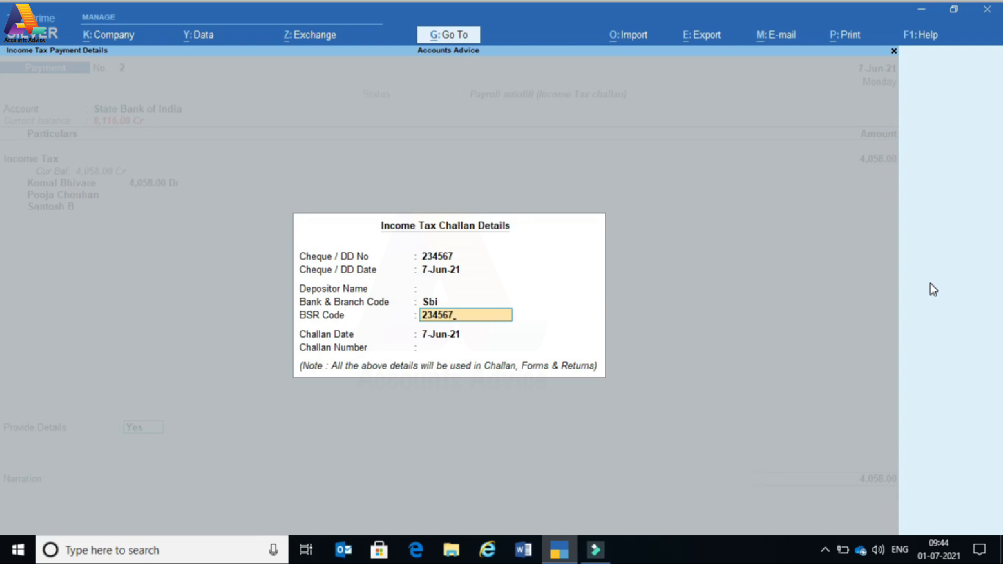
{"action": "key", "text": "Return"}
{"action": "key", "text": "Return"}
{"action": "type", "text": "132457"}
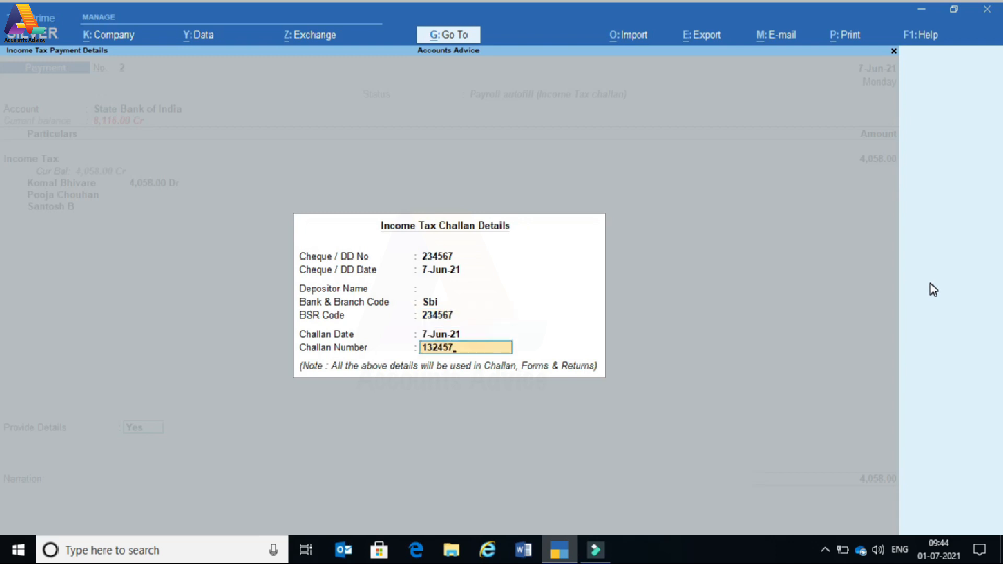
{"action": "key", "text": "Return"}
{"action": "key", "text": "Return"}
- Accept the bank allocation and save the June payment voucher without a narration
{"action": "key", "text": "Return"}
{"action": "key", "text": "Return"}
{"action": "key", "text": "Return"}
{"action": "key", "text": "Return"}
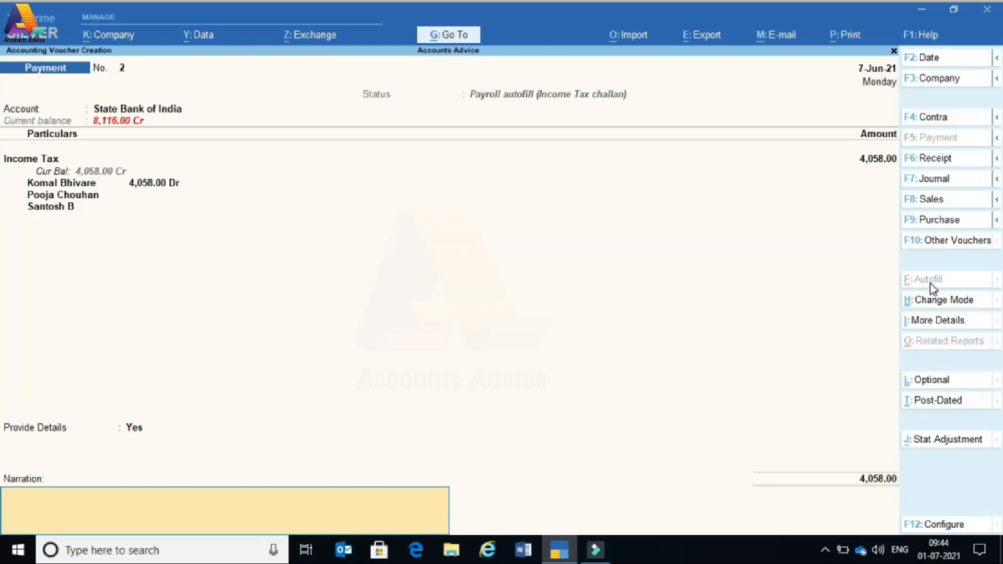
{"action": "key", "text": "Return"}
{"action": "key", "text": "Return"}
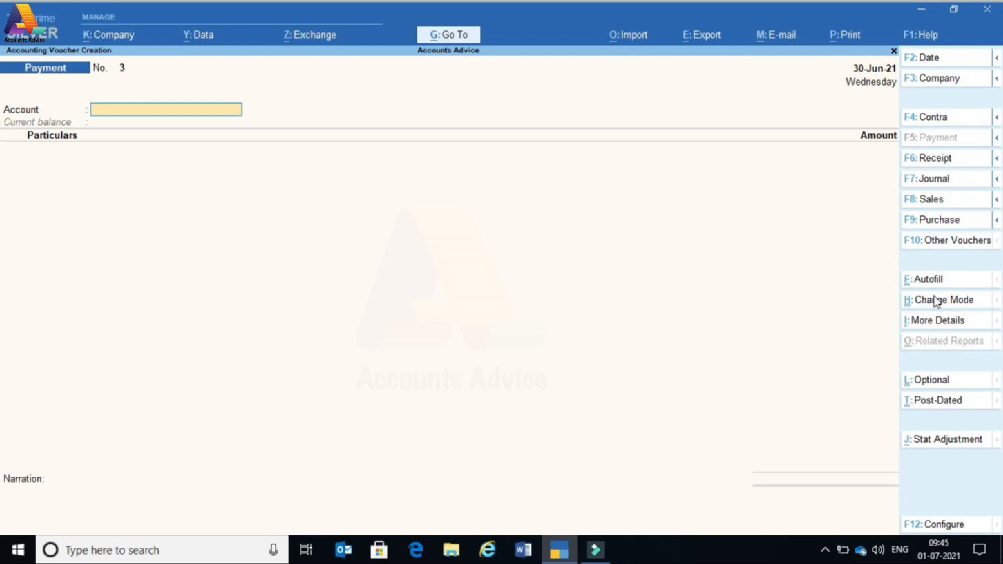
- Set the third Payment voucher's date to 7-7-2021 and open its Autofill
{"action": "left_click", "coordinate": [928, 58]}
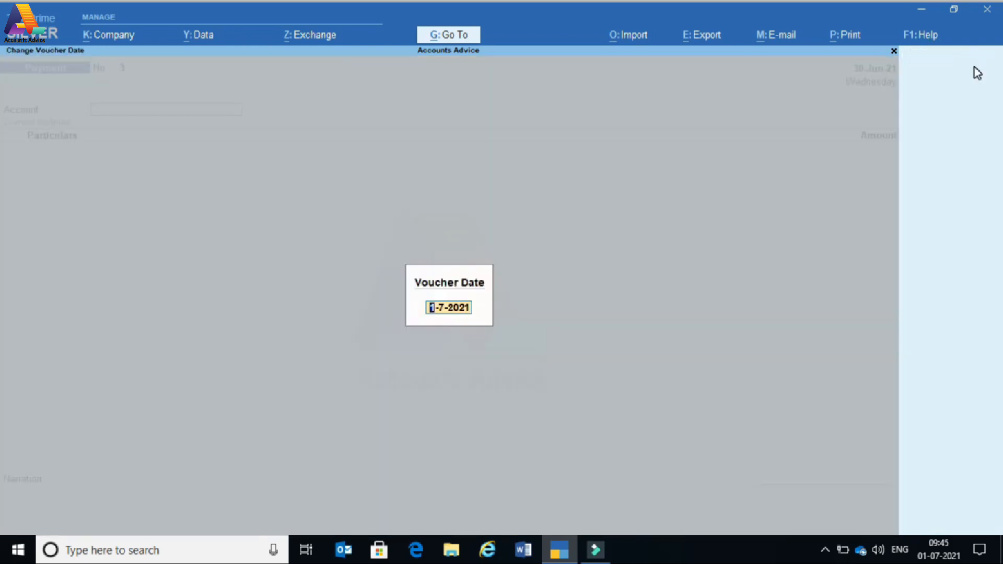
{"action": "type", "text": "7-"}
{"action": "key", "text": "Return"}
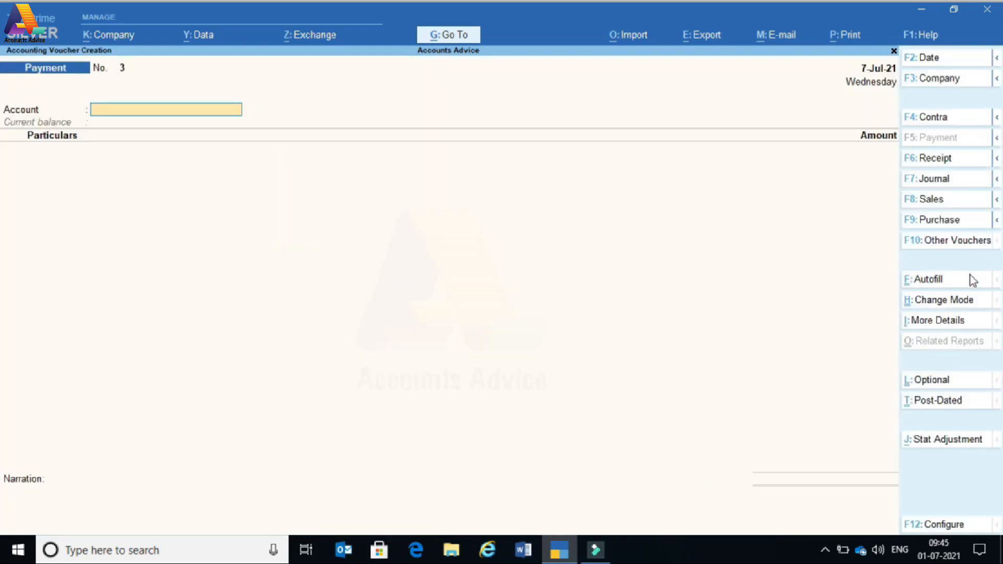
{"action": "left_click", "coordinate": [943, 281]}
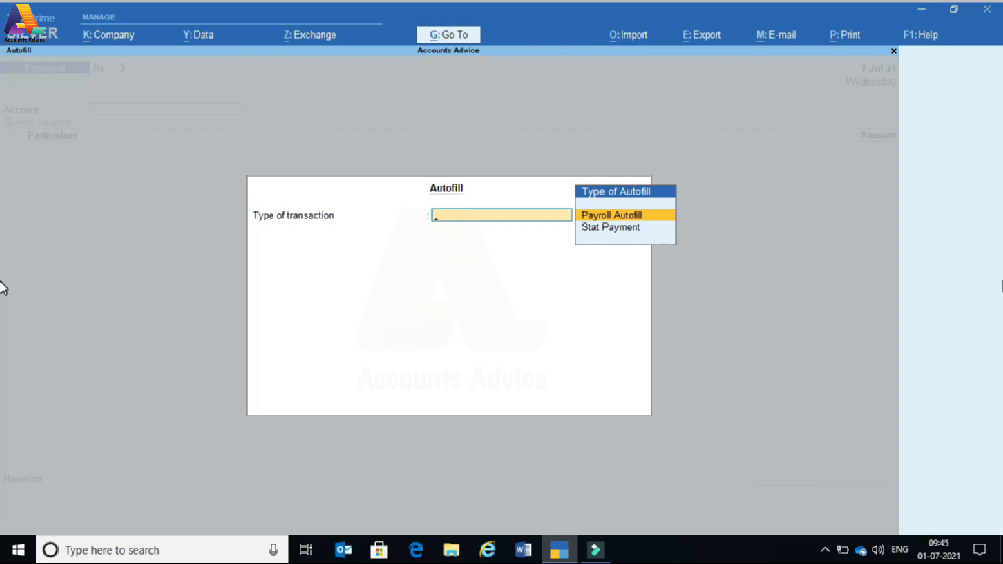
- Choose Payroll Autofill as the transaction type and process it for the Income Tax Challan
{"action": "key", "text": "Return"}
{"action": "key", "text": "Up"}
{"action": "key", "text": "Up"}
{"action": "key", "text": "Up"}
{"action": "key", "text": "Up"}
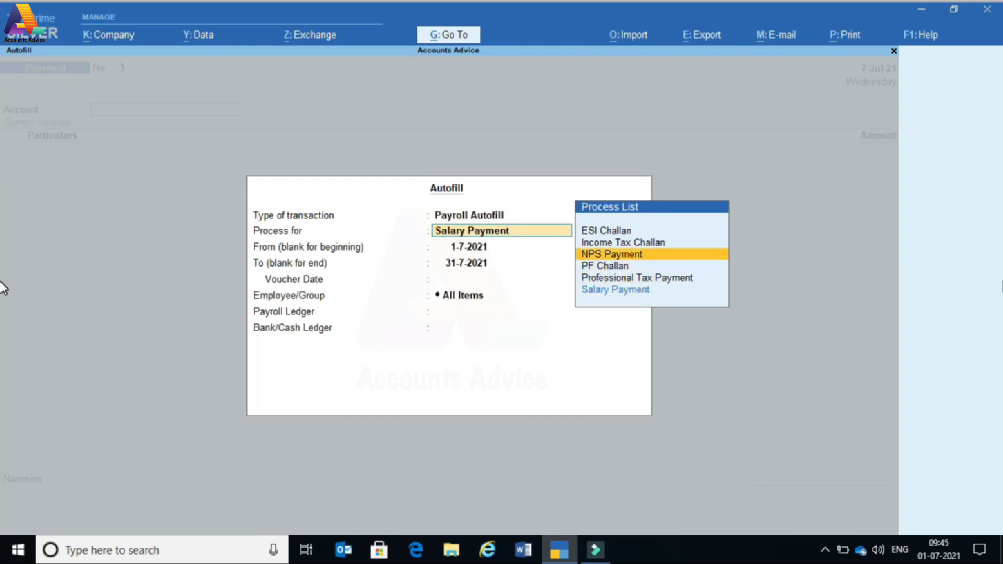
{"action": "key", "text": "Return"}
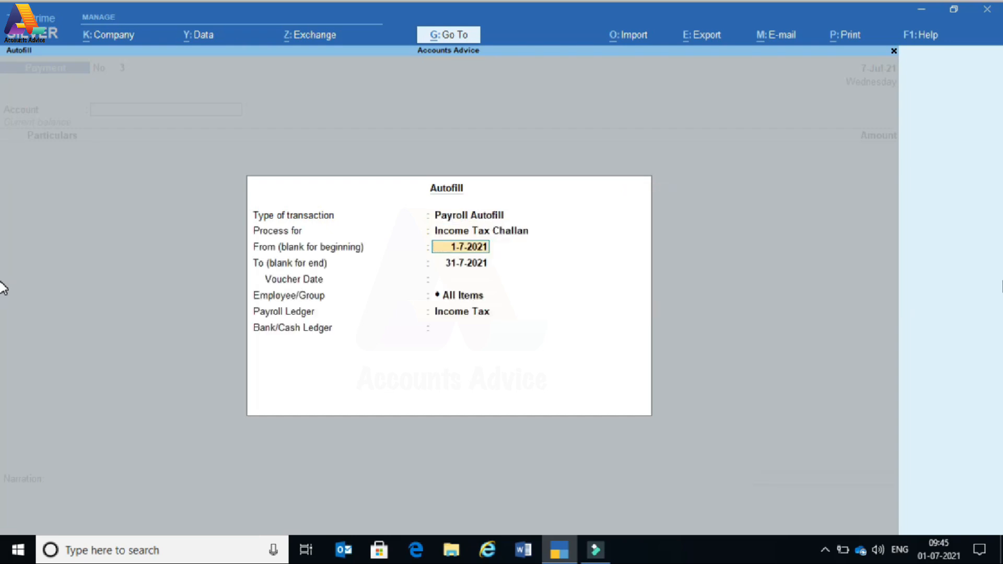
- Set the autofill period from 1-6-2021 to 30-6-2021
{"action": "type", "text": "10"}
{"action": "key", "text": "BackSpace"}
{"action": "type", "text": "-6"}
{"action": "key", "text": "Return"}
{"action": "type", "text": "3"}
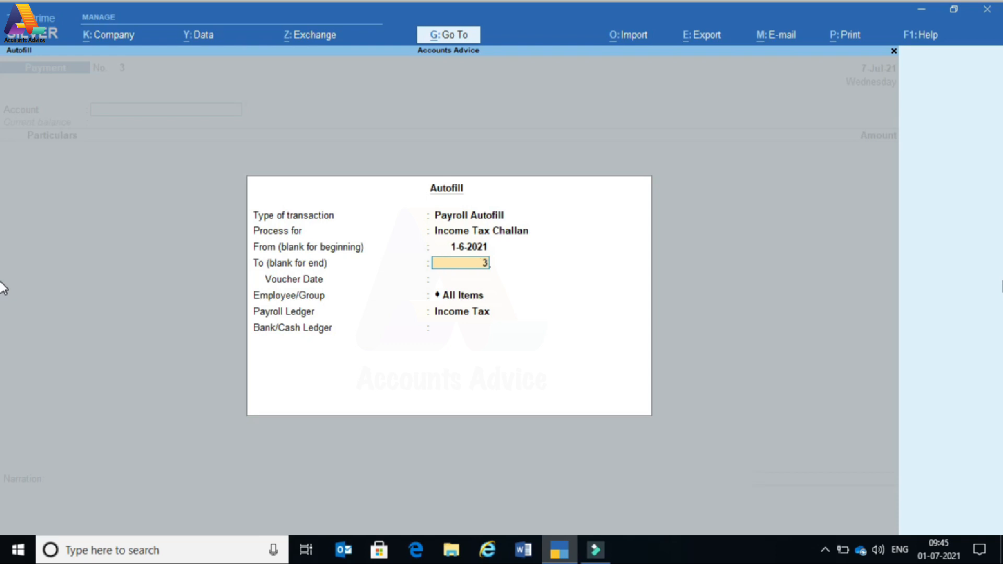
{"action": "type", "text": "0-6"}
{"action": "key", "text": "BackSpace"}
{"action": "type", "text": "6"}
{"action": "key", "text": "Return"}
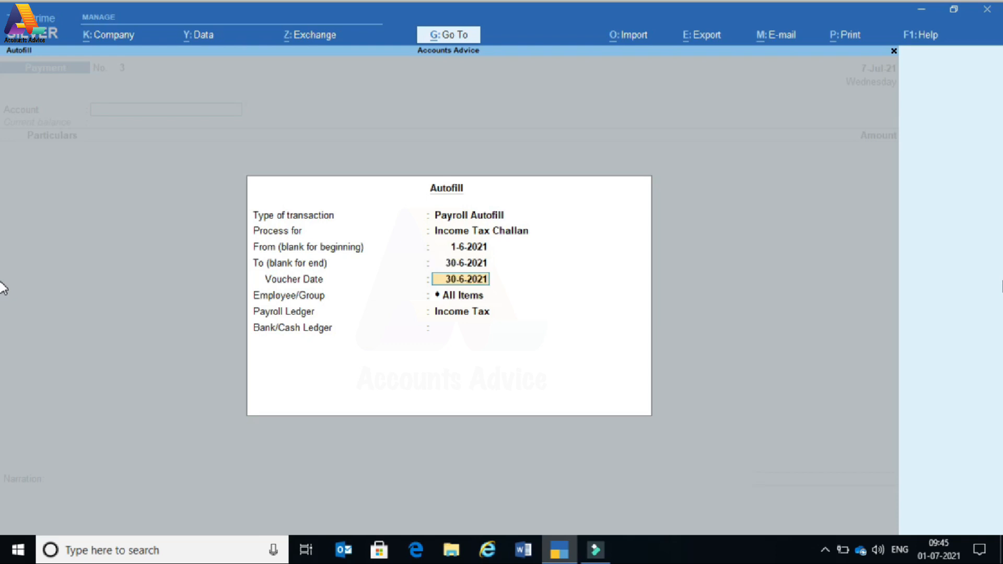
- Fill the voucher with date 7-7-2021, all employees, the Income Tax payroll ledger and State Bank of India as the bank ledger
{"action": "type", "text": "7-7"}
{"action": "key", "text": "Return"}
{"action": "key", "text": "Return"}
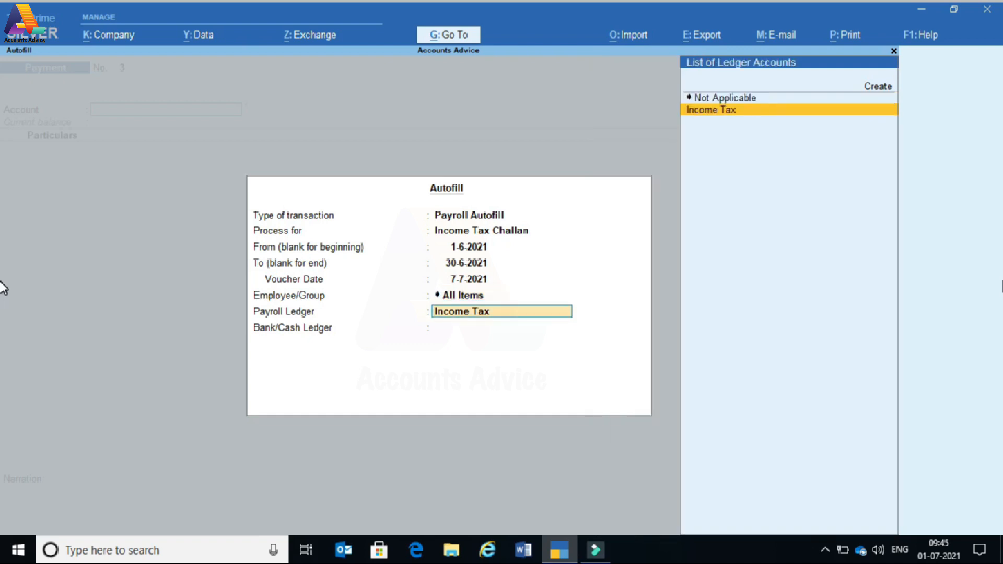
{"action": "key", "text": "Return"}
{"action": "key", "text": "Down"}
{"action": "key", "text": "Return"}
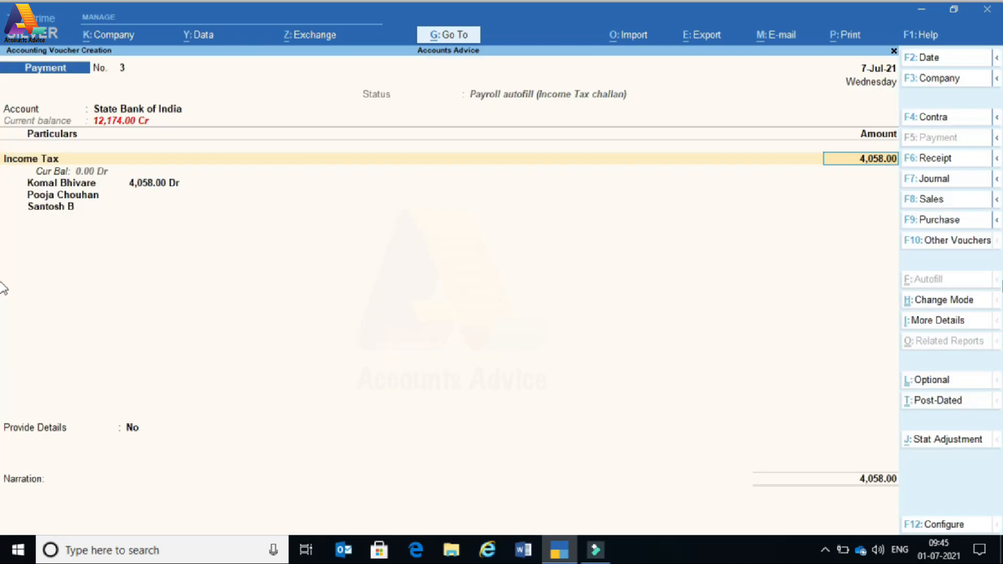
- Provide challan details with cheque number 345678 dated 7-Jul-21 and bank and branch code Sbi, leaving the depositor name blank
{"action": "key", "text": "Return"}
{"action": "type", "text": "y"}
{"action": "key", "text": "Return"}
{"action": "type", "text": "45678"}
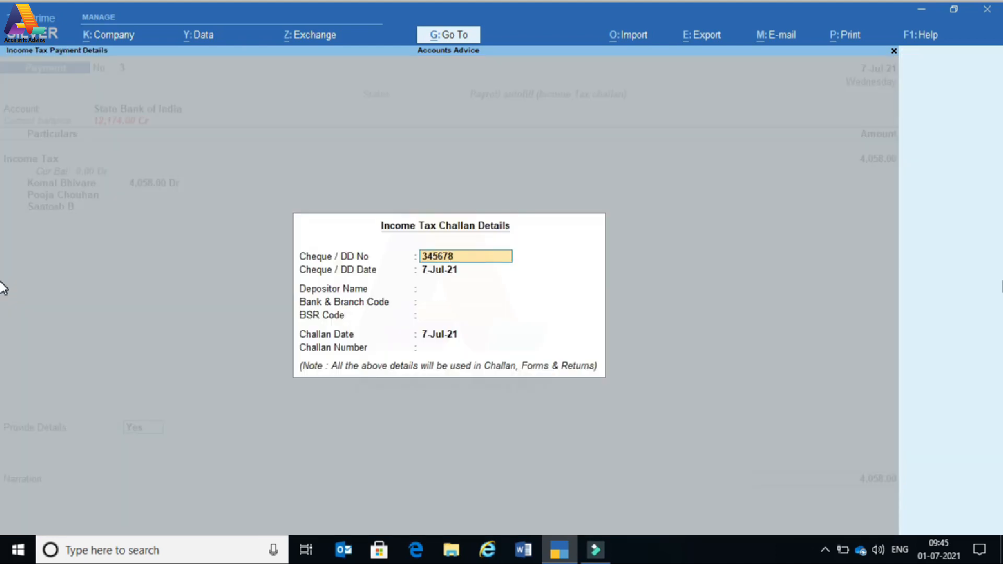
{"action": "key", "text": "Return"}
{"action": "key", "text": "Return"}
{"action": "key", "text": "Return"}
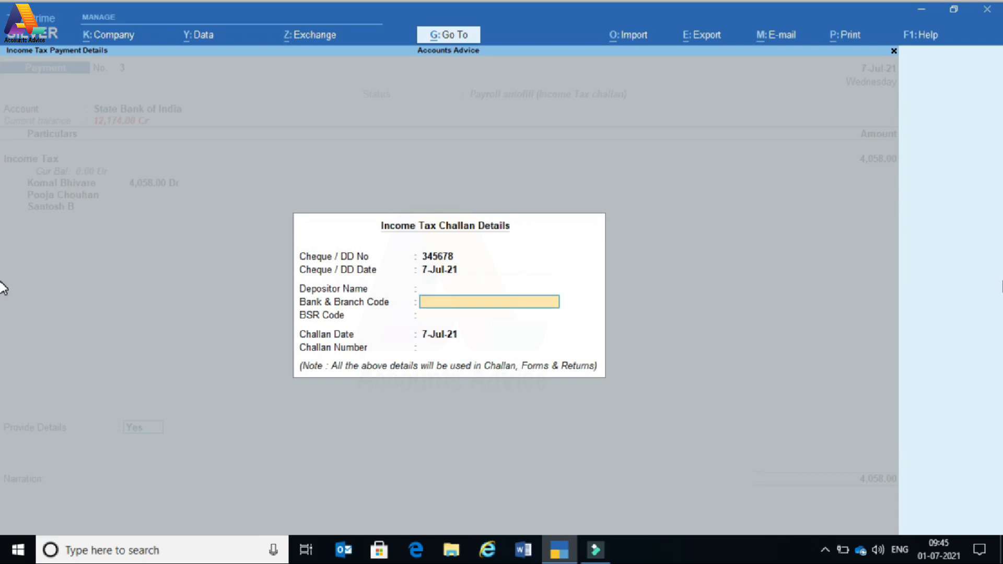
{"action": "type", "text": "Sbi"}
{"action": "key", "text": "Return"}
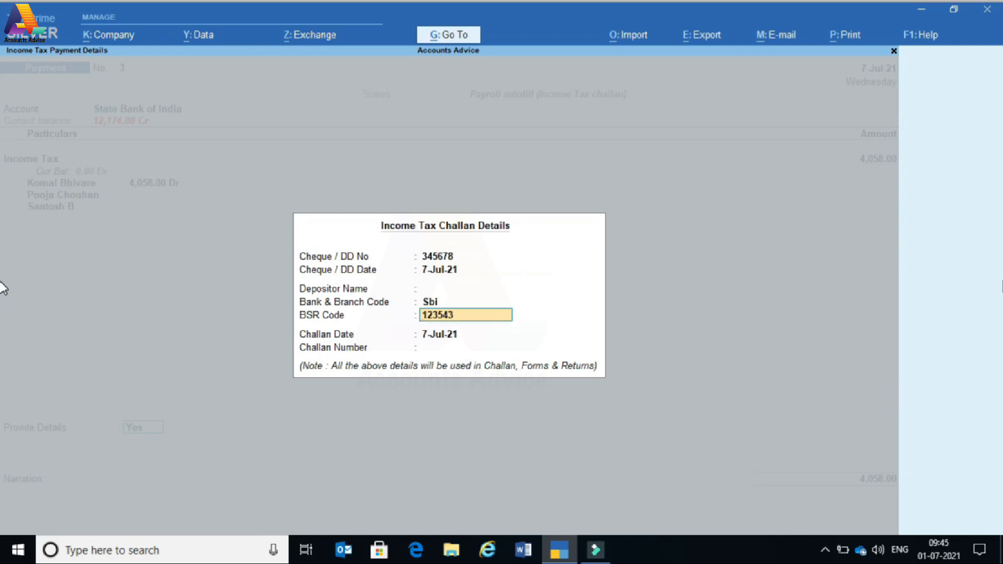
- Complete the challan details with BSR code 123543, challan date 7-Jul-21 and challan number 3456778
{"action": "key", "text": "Return"}
{"action": "key", "text": "Return"}
{"action": "type", "text": "3456778"}
{"action": "key", "text": "Return"}
- Accept the bank allocation and save the July payment voucher without a narration
{"action": "key", "text": "Return"}
{"action": "key", "text": "Return"}
{"action": "key", "text": "Return"}
{"action": "key", "text": "Return"}
{"action": "key", "text": "Return"}
{"action": "key", "text": "Return"}
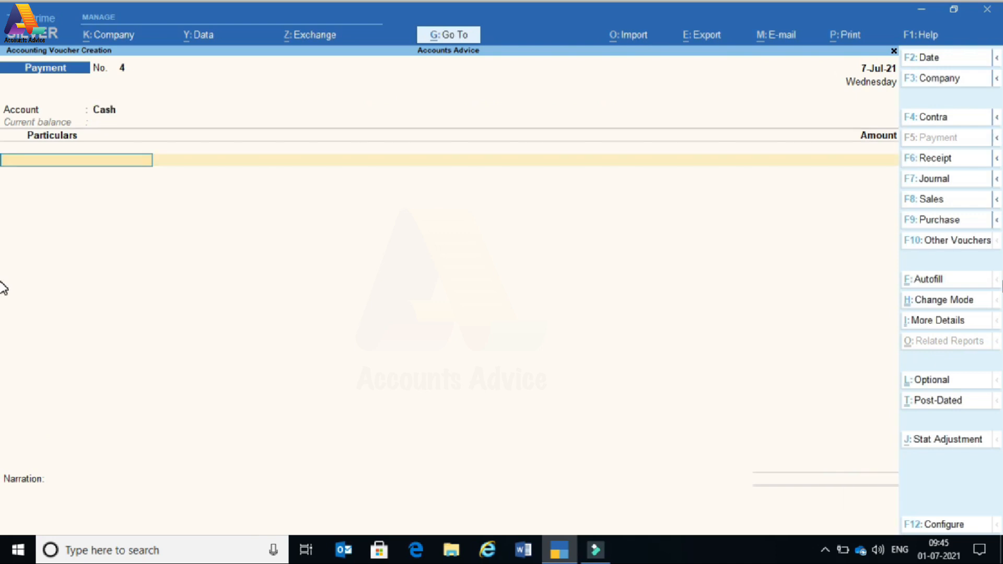
- Leave voucher entry and go to the Income Tax reports within the statutory payroll reports
{"action": "key", "text": "Escape"}
{"action": "key", "text": "Escape"}
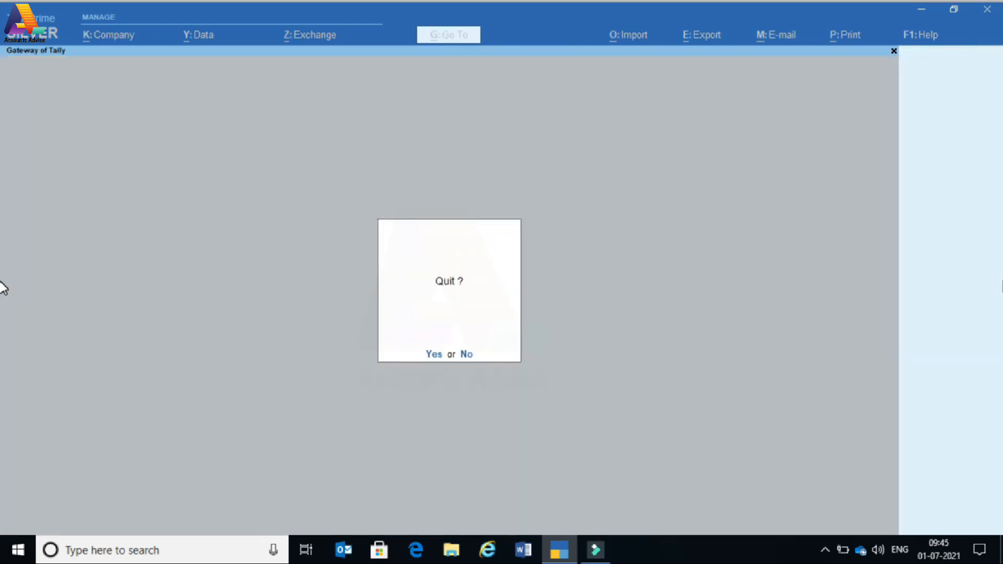
{"action": "key", "text": "Escape"}
{"action": "key", "text": "d"}
{"action": "key", "text": "Up"}
{"action": "key", "text": "Return"}
{"action": "key", "text": "Down"}
{"action": "key", "text": "Return"}
{"action": "key", "text": "Down"}
{"action": "key", "text": "Down"}
{"action": "key", "text": "Down"}
{"action": "key", "text": "Down"}
{"action": "key", "text": "Down"}
{"action": "key", "text": "Down"}
{"action": "key", "text": "Return"}
- Open the quarterly Form 24Q for printing
{"action": "key", "text": "Down"}
{"action": "key", "text": "Down"}
{"action": "key", "text": "Down"}
{"action": "key", "text": "Down"}
{"action": "key", "text": "Down"}
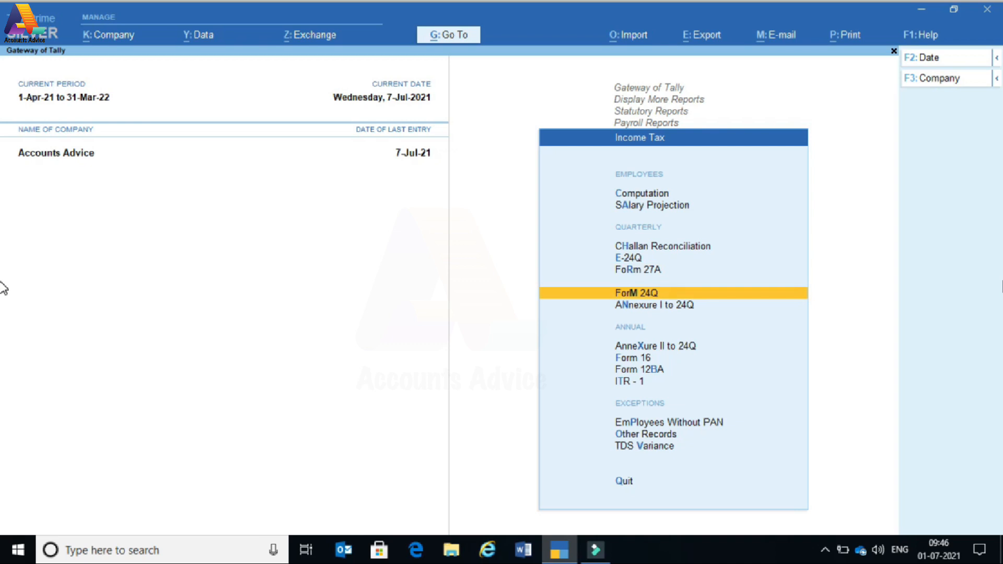
{"action": "key", "text": "Up"}
{"action": "key", "text": "Up"}
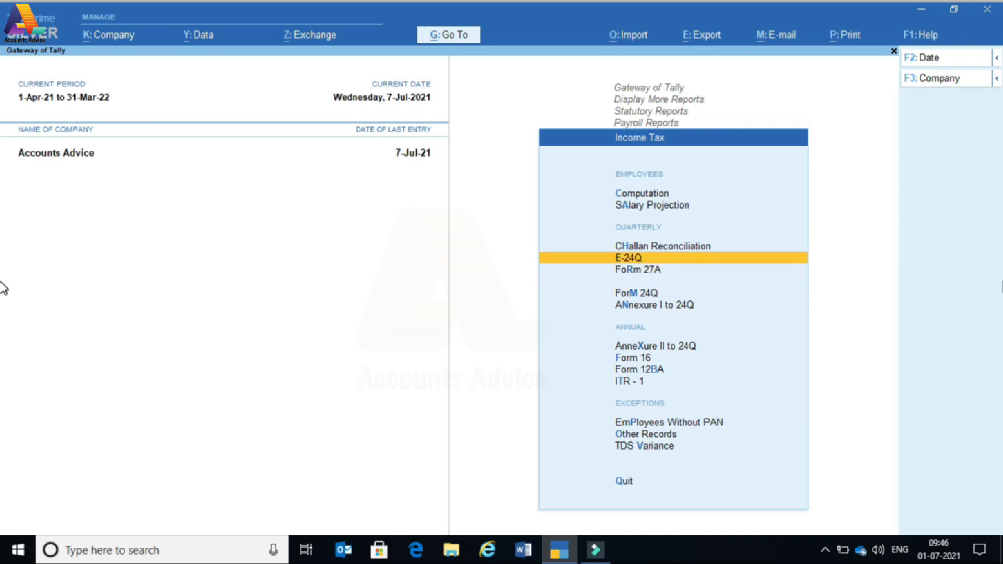
{"action": "key", "text": "Down"}
{"action": "key", "text": "Down"}
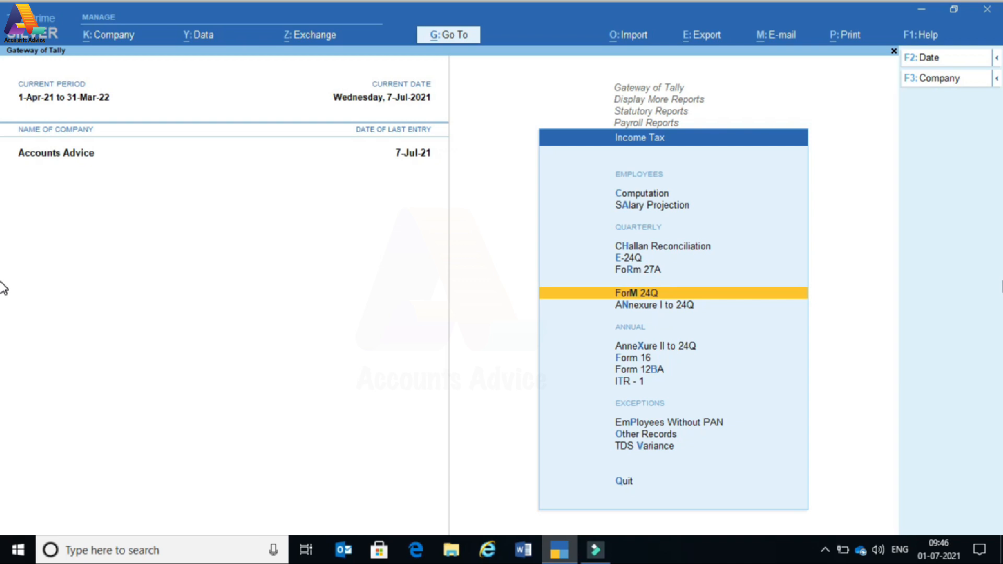
{"action": "key", "text": "Return"}
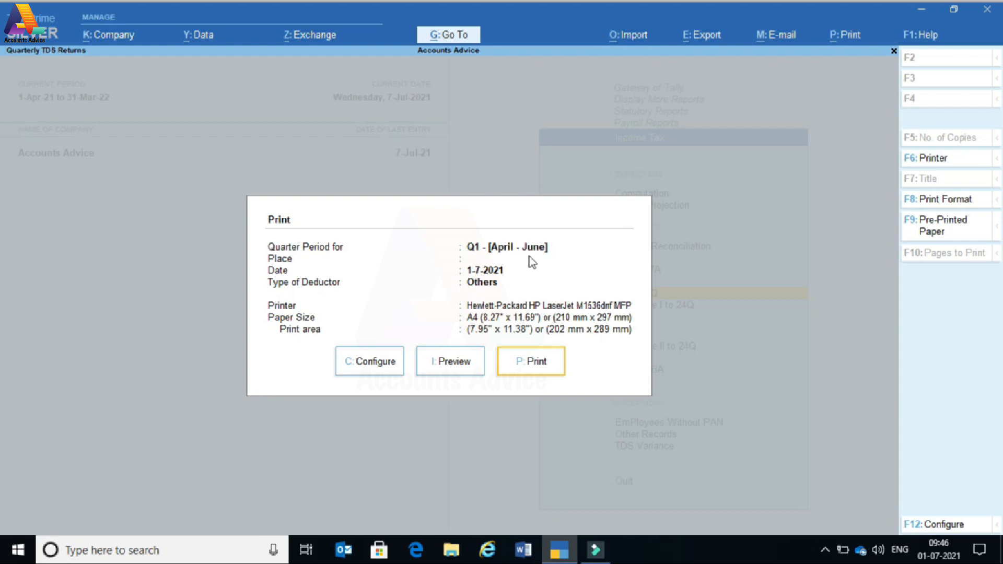
- Configure the Form 24Q printout for the quarter period Q1 - [April - June]
{"action": "left_click", "coordinate": [375, 362]}
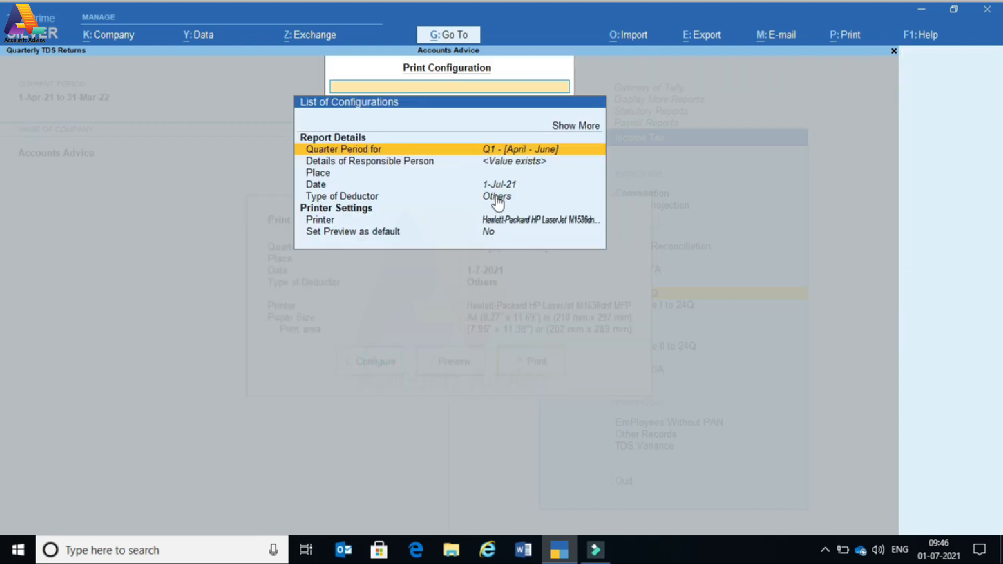
{"action": "key", "text": "Return"}
{"action": "key", "text": "Down"}
{"action": "key", "text": "Down"}
{"action": "key", "text": "Down"}
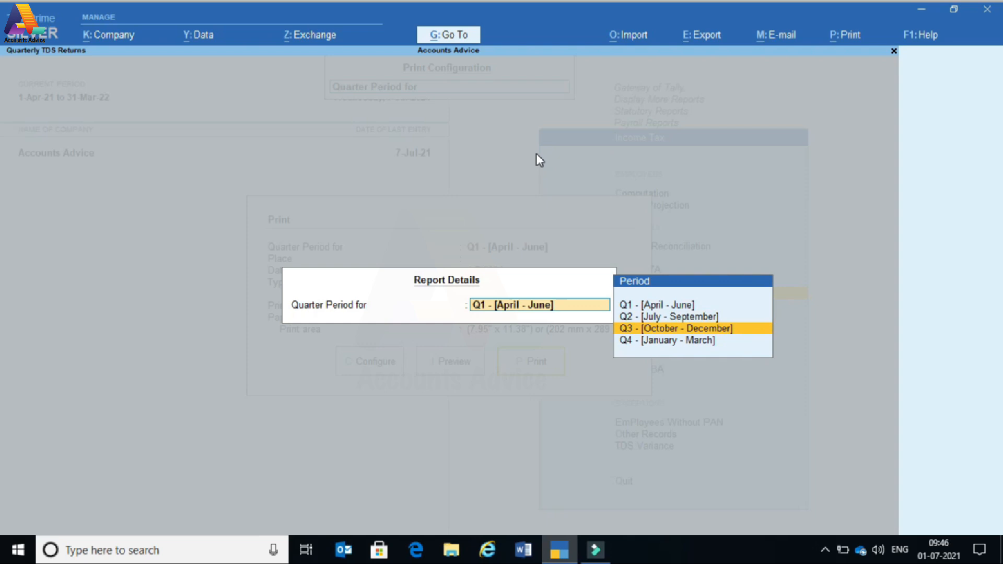
{"action": "key", "text": "Up"}
{"action": "key", "text": "Up"}
{"action": "key", "text": "Up"}
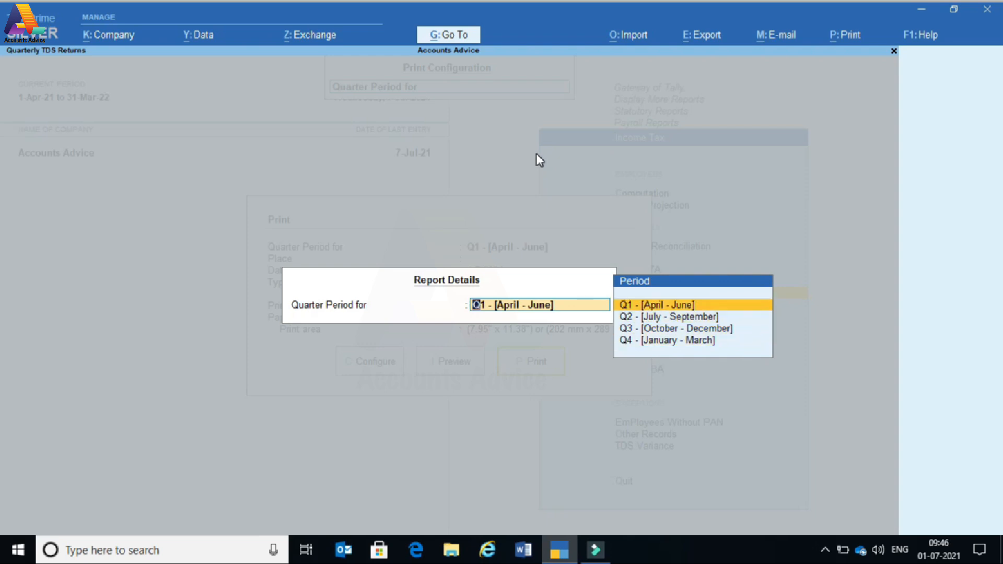
{"action": "key", "text": "Return"}
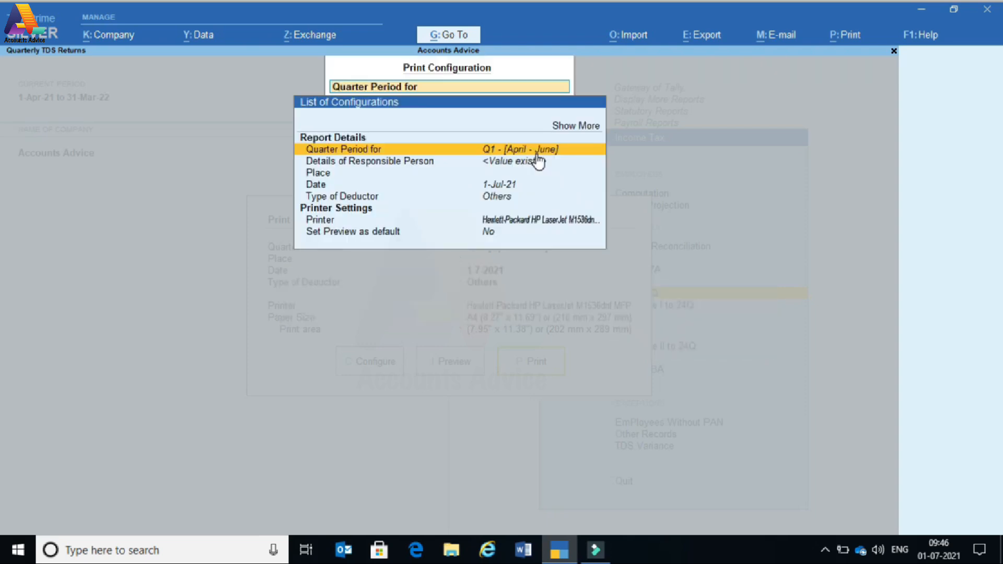
{"action": "key", "text": "Escape"}
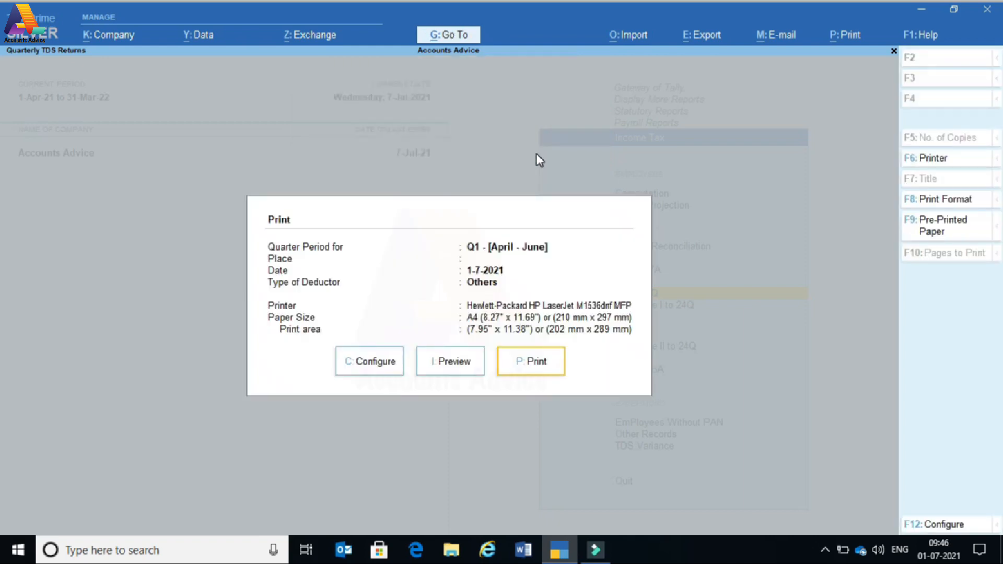
- Preview Form 24Q enlarged, examine its deductor particulars, tax deducted and challan deposit tables, and return to the Income Tax reports
{"action": "left_click", "coordinate": [456, 361]}
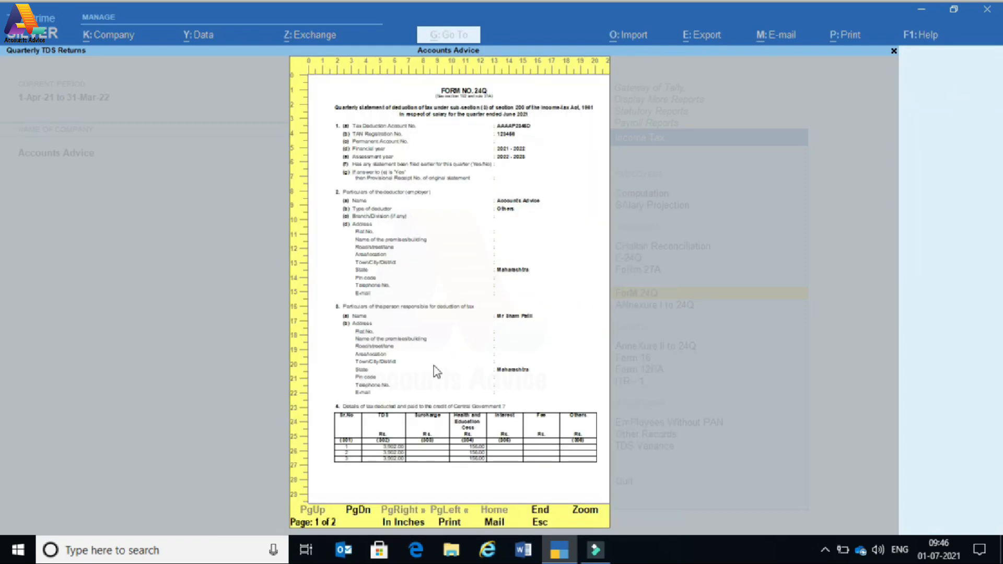
{"action": "left_click", "coordinate": [575, 511]}
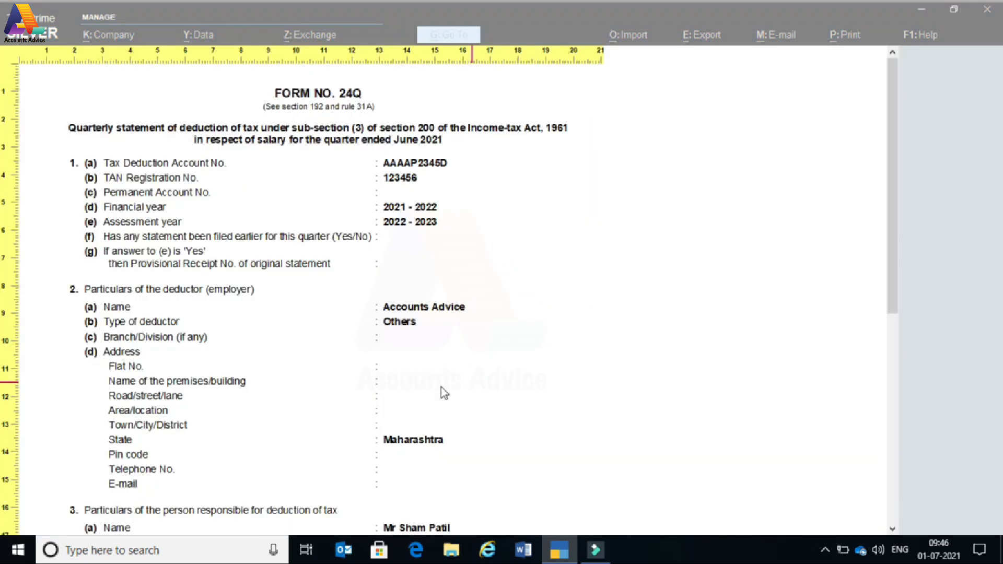
{"action": "scroll", "coordinate": [528, 281], "scroll_direction": "down", "scroll_amount": 1}
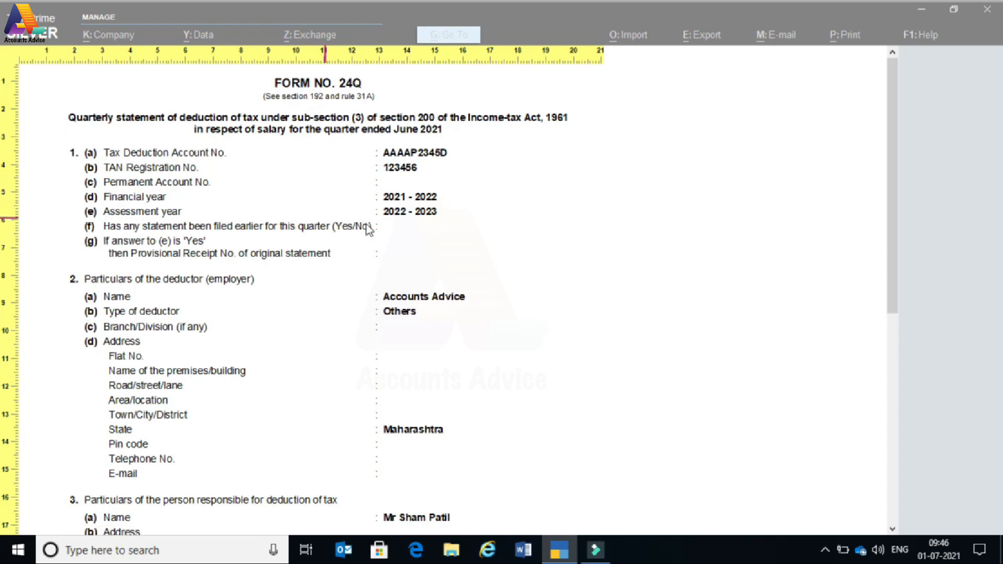
{"action": "scroll", "coordinate": [566, 302], "scroll_direction": "down", "scroll_amount": 10}
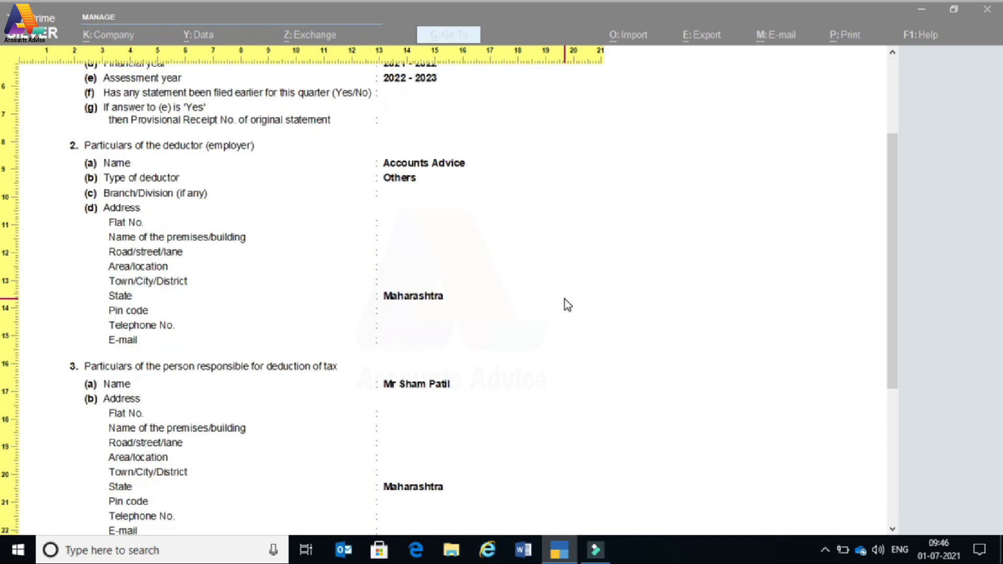
{"action": "scroll", "coordinate": [566, 328], "scroll_direction": "down", "scroll_amount": 10}
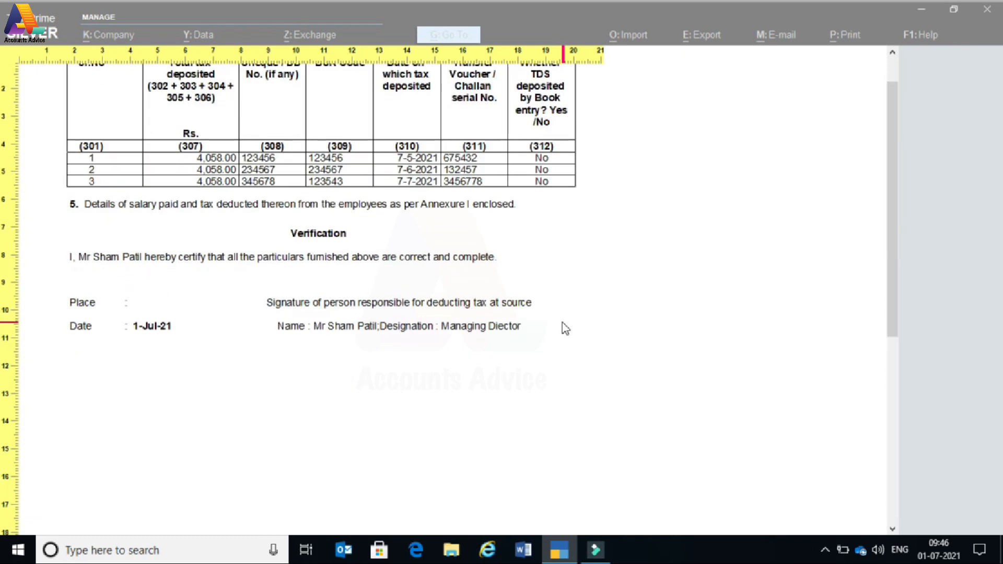
{"action": "scroll", "coordinate": [566, 329], "scroll_direction": "up", "scroll_amount": 10}
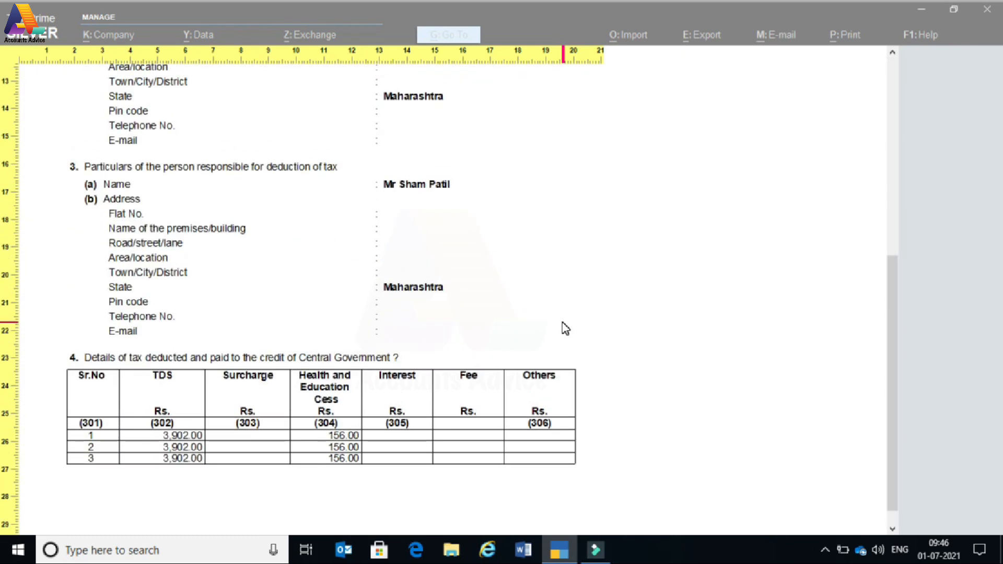
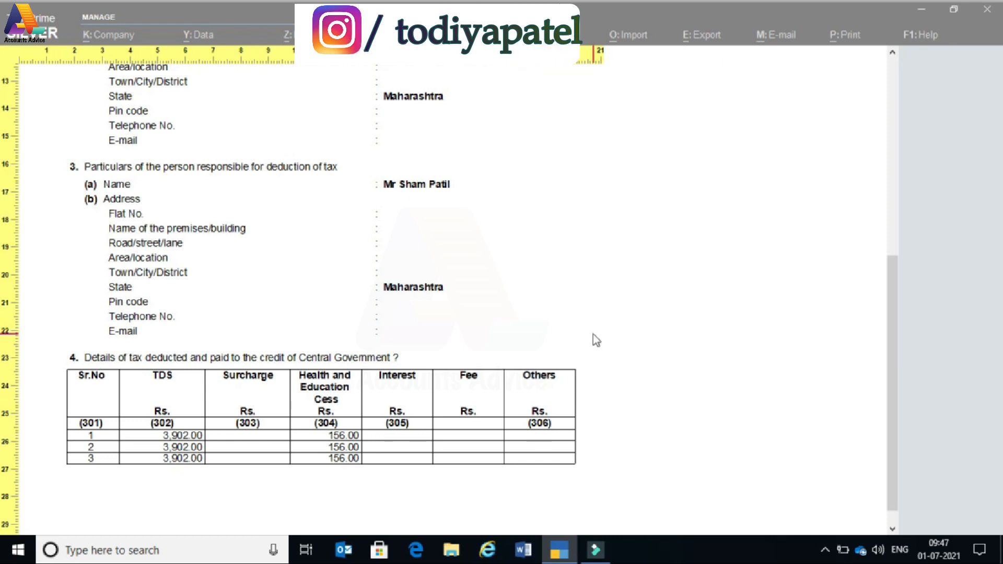
{"action": "scroll", "coordinate": [750, 403], "scroll_direction": "down", "scroll_amount": 5}
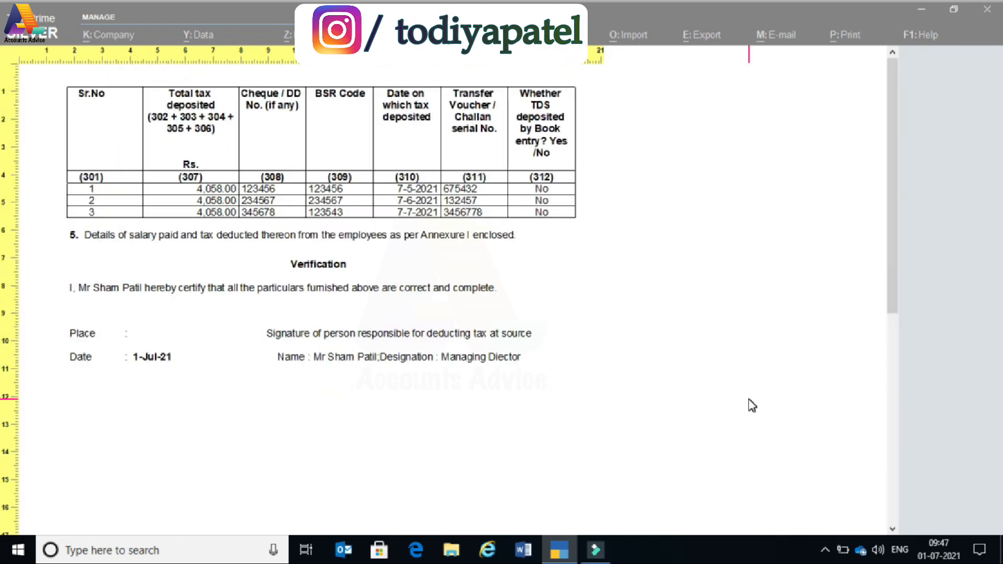
{"action": "scroll", "coordinate": [751, 406], "scroll_direction": "down", "scroll_amount": 1}
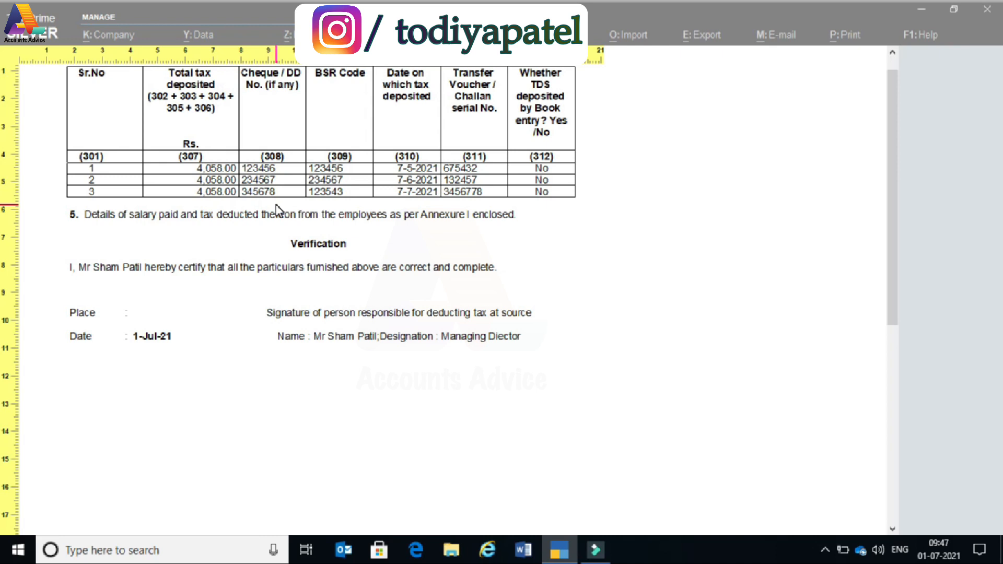
{"action": "scroll", "coordinate": [278, 210], "scroll_direction": "up", "scroll_amount": 1}
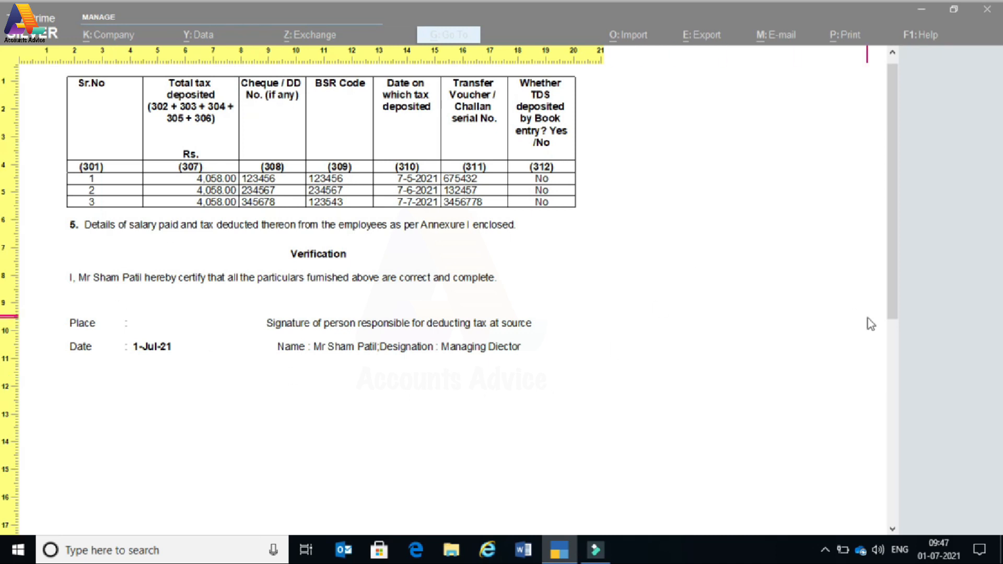
{"action": "key", "text": "Escape"}
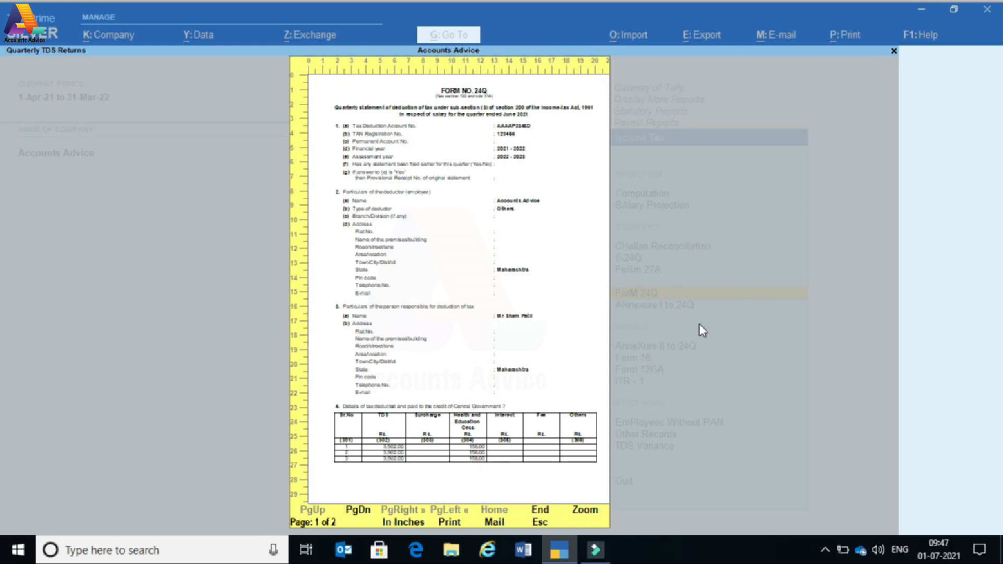
{"action": "key", "text": "Escape"}
{"action": "key", "text": "Escape"}
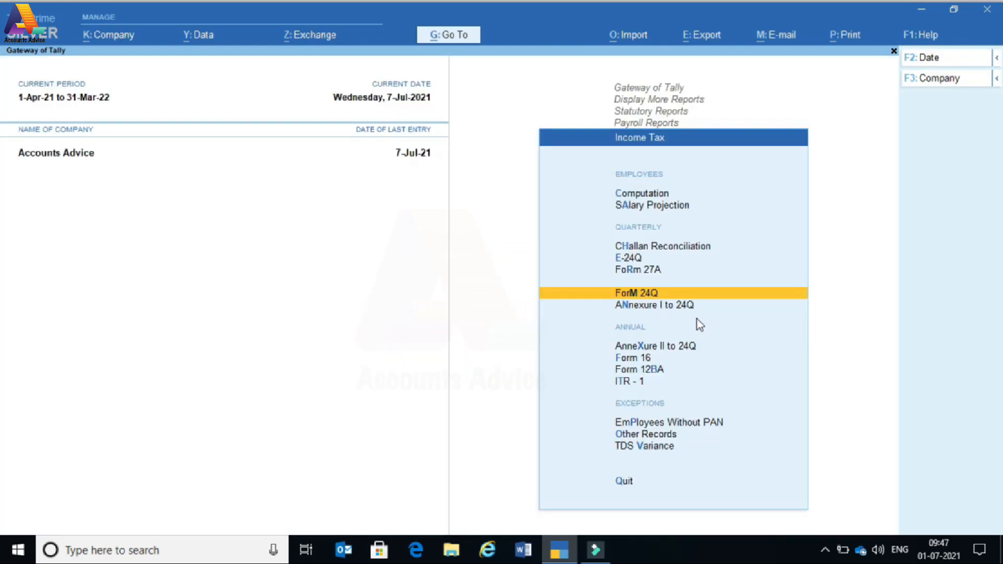
- Preview Annexure I to 24Q for Q1 - [April - June] enlarged to examine the deductee-wise TDS break-up
{"action": "left_click", "coordinate": [672, 308]}
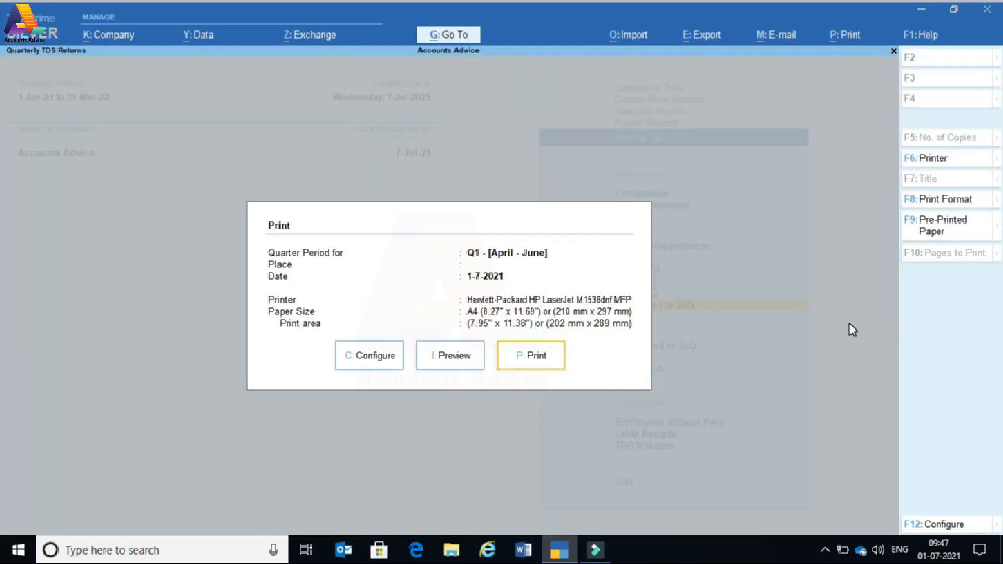
{"action": "left_click", "coordinate": [459, 360]}
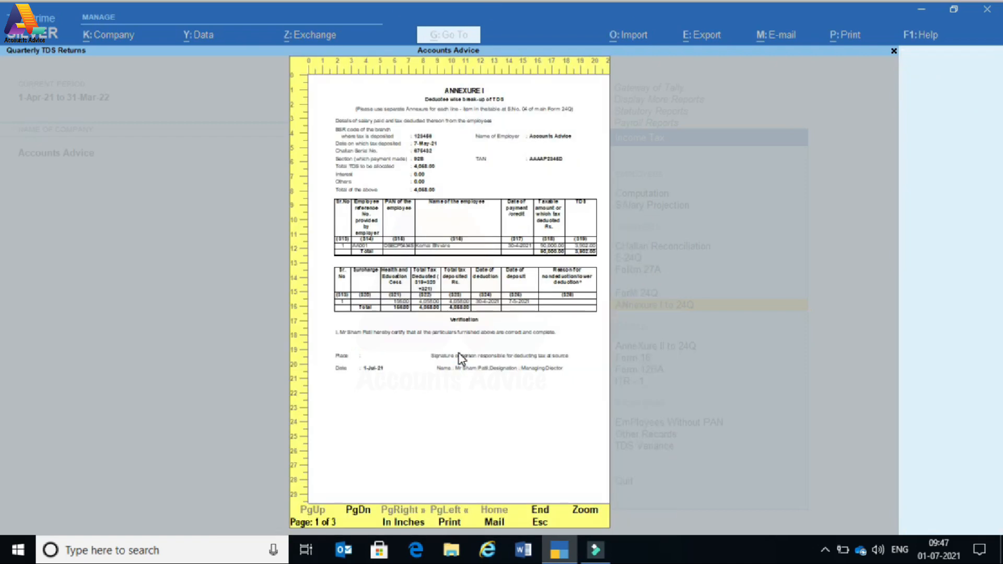
{"action": "left_click", "coordinate": [585, 510]}
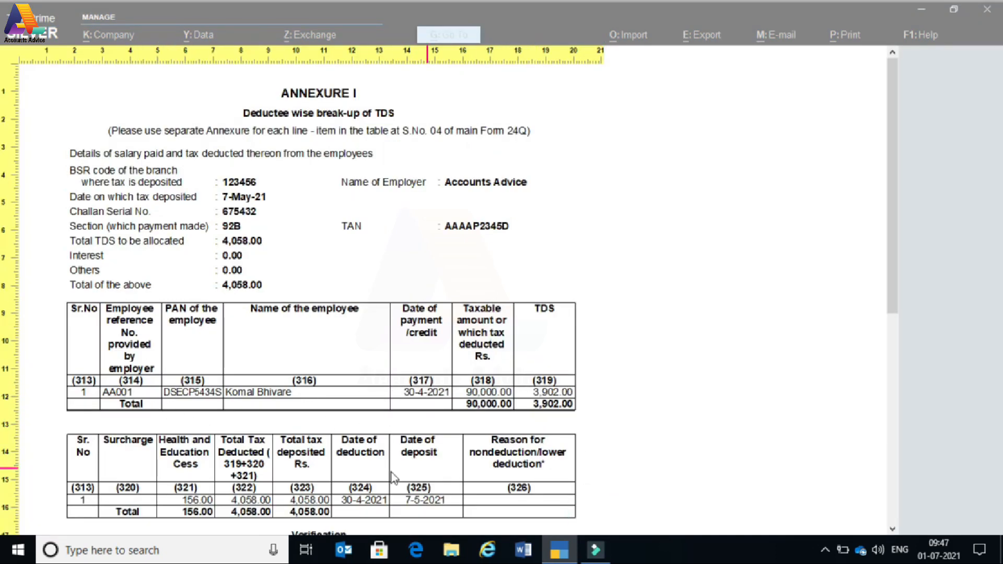
- Close the Annexure I preview and open an enlarged preview of Annexure II to 24Q for Q4 - [January - March]
{"action": "scroll", "coordinate": [675, 423], "scroll_direction": "down", "scroll_amount": 1}
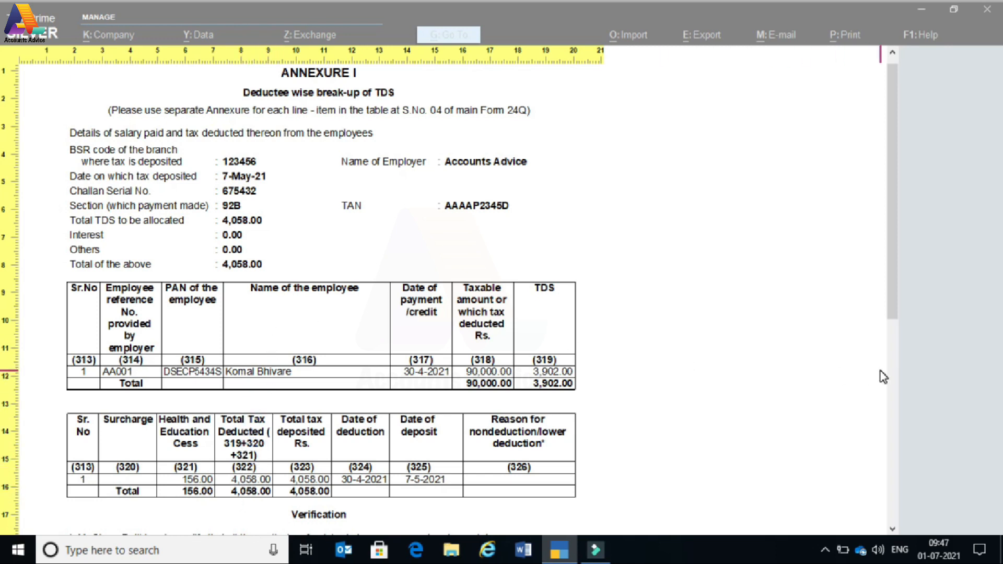
{"action": "key", "text": "Escape"}
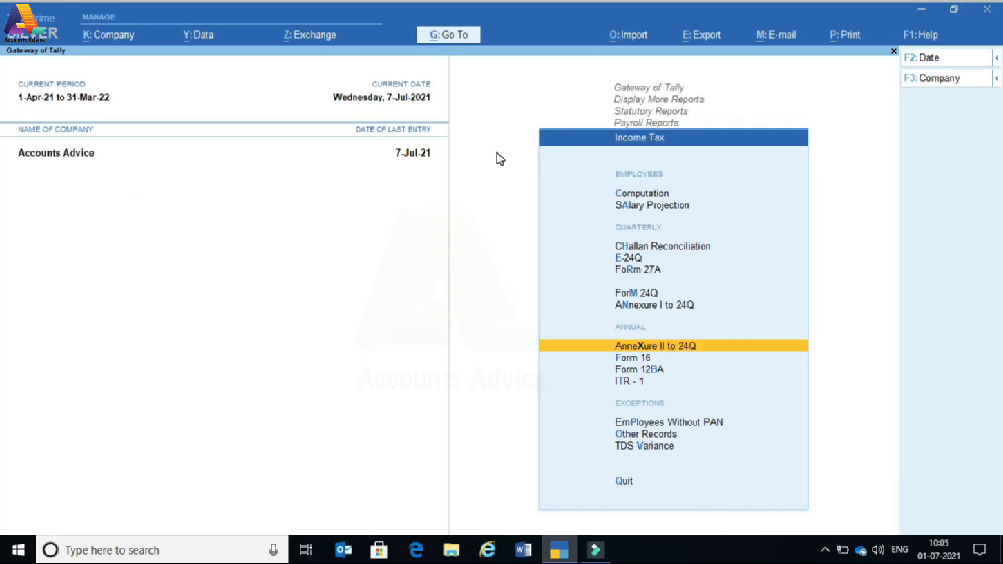
{"action": "key", "text": "Return"}
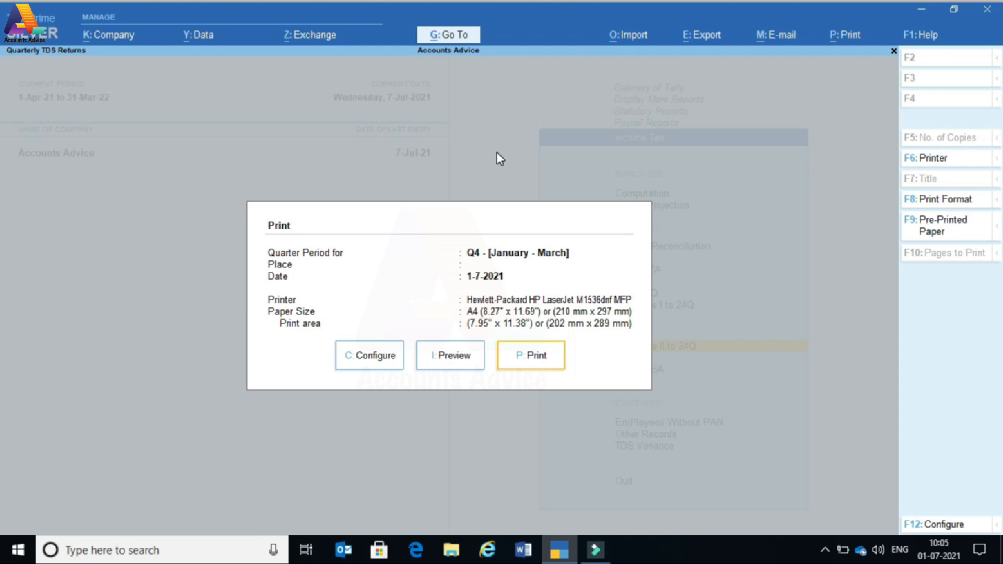
{"action": "key", "text": "i"}
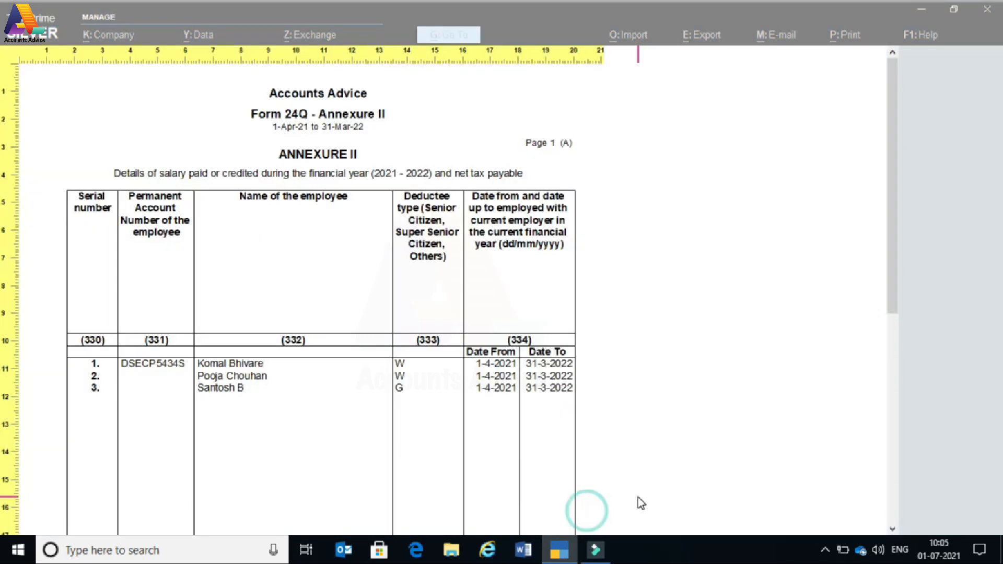
{"action": "left_click", "coordinate": [586, 511]}
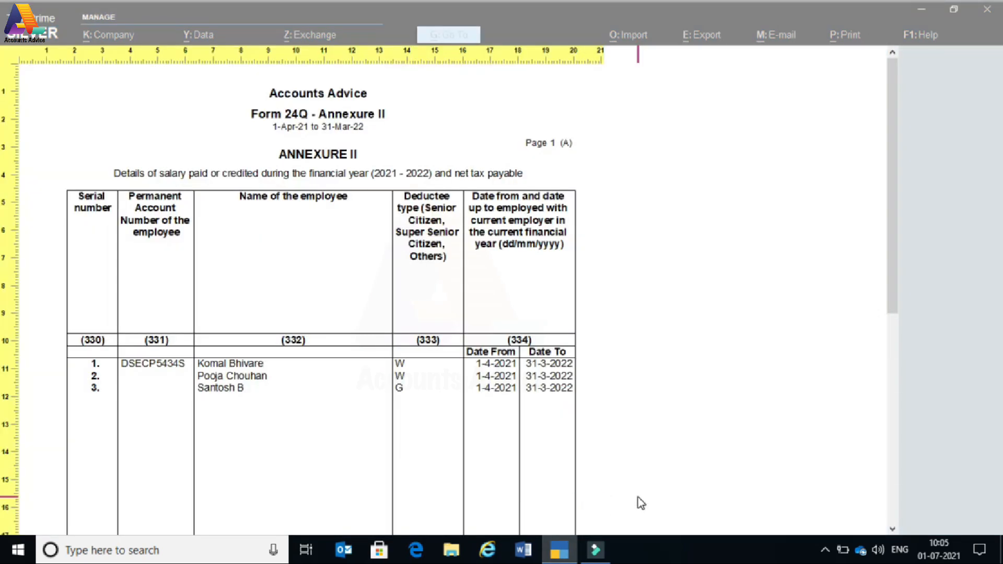
- Examine Annexure II's employee, gross salary, exemption and deduction columns across its pages, and return to the Income Tax reports
{"action": "scroll", "coordinate": [640, 503], "scroll_direction": "down", "scroll_amount": 5}
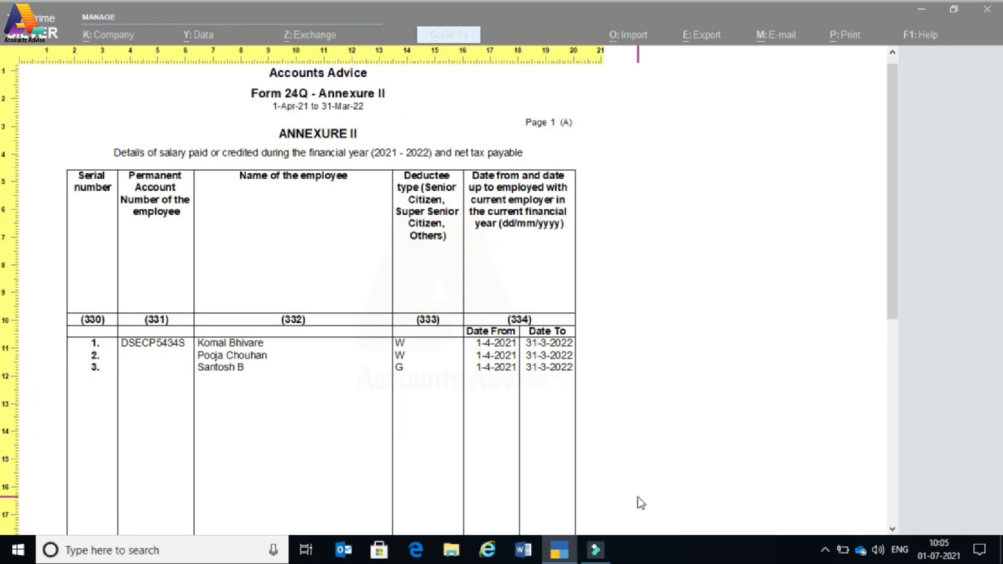
{"action": "scroll", "coordinate": [640, 503], "scroll_direction": "down", "scroll_amount": 10}
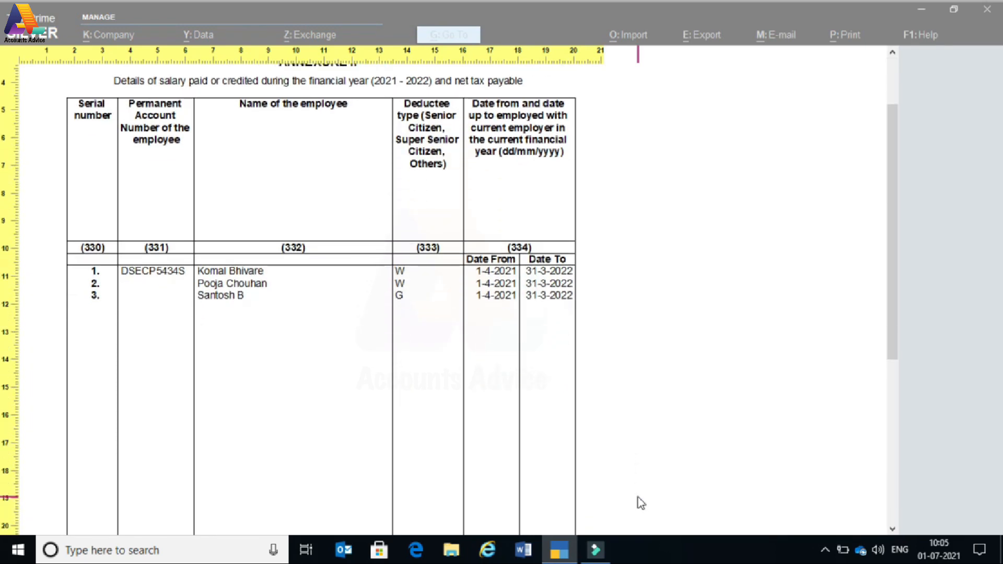
{"action": "scroll", "coordinate": [640, 502], "scroll_direction": "down", "scroll_amount": 15}
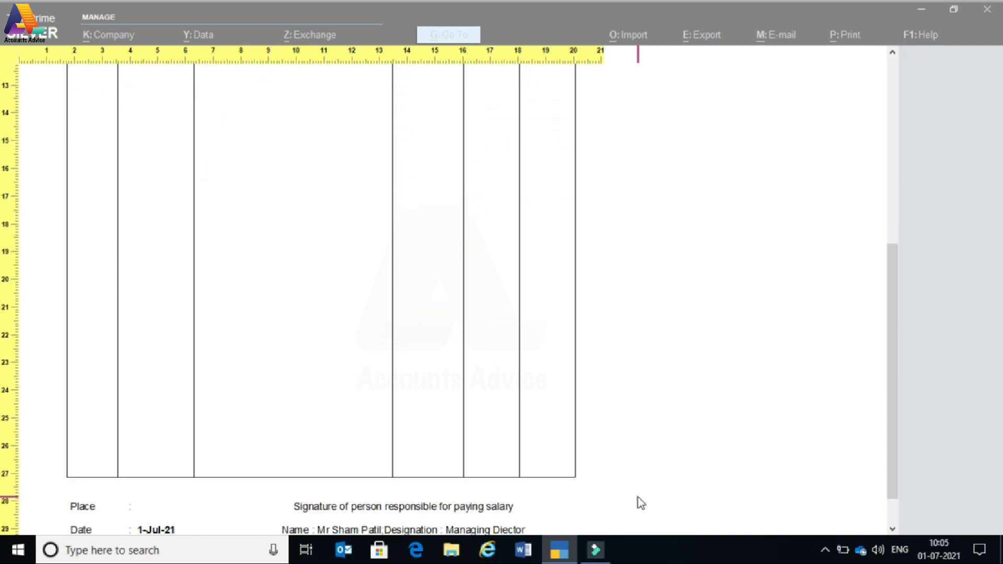
{"action": "scroll", "coordinate": [641, 502], "scroll_direction": "down", "scroll_amount": 20}
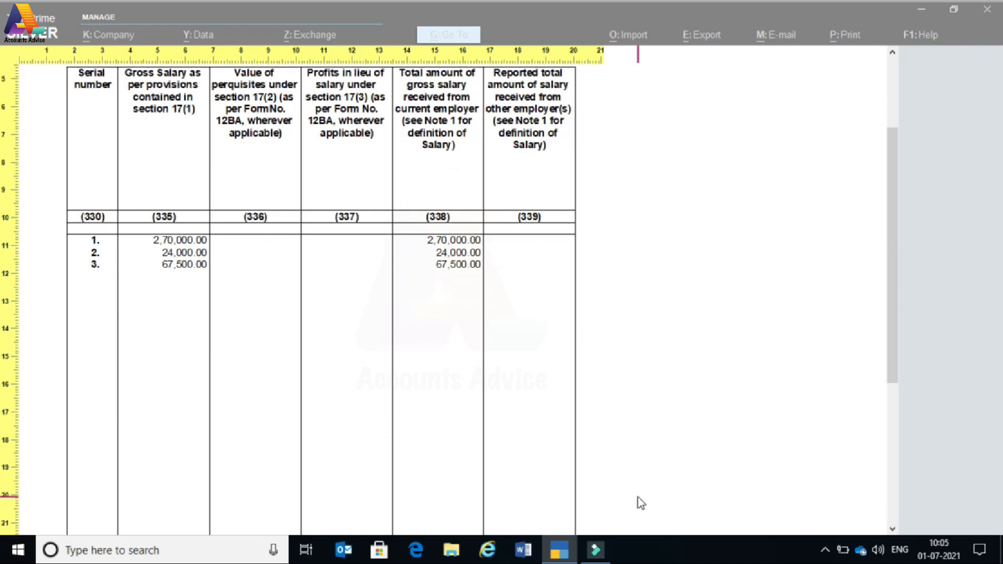
{"action": "scroll", "coordinate": [640, 503], "scroll_direction": "down", "scroll_amount": 20}
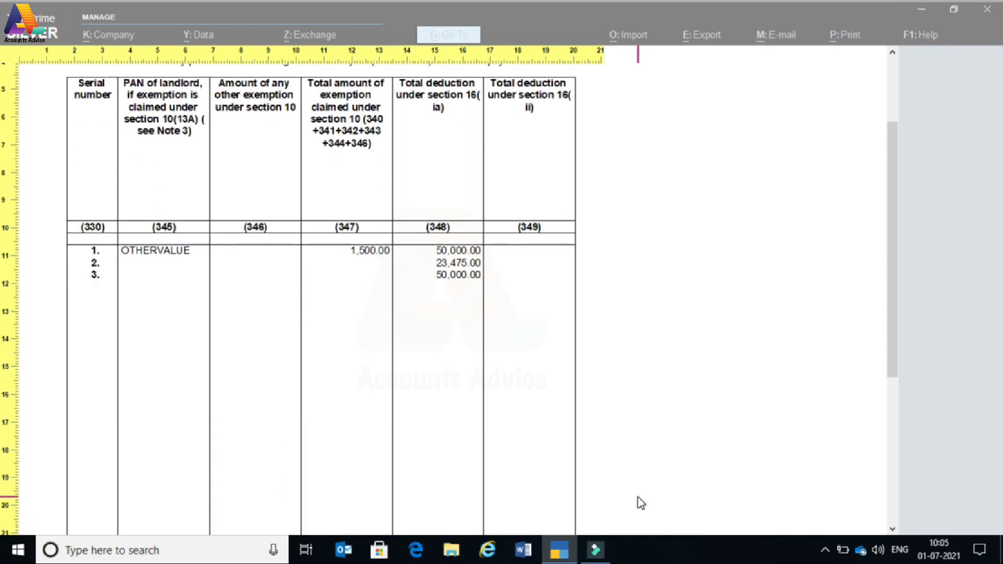
{"action": "scroll", "coordinate": [640, 502], "scroll_direction": "down", "scroll_amount": 20}
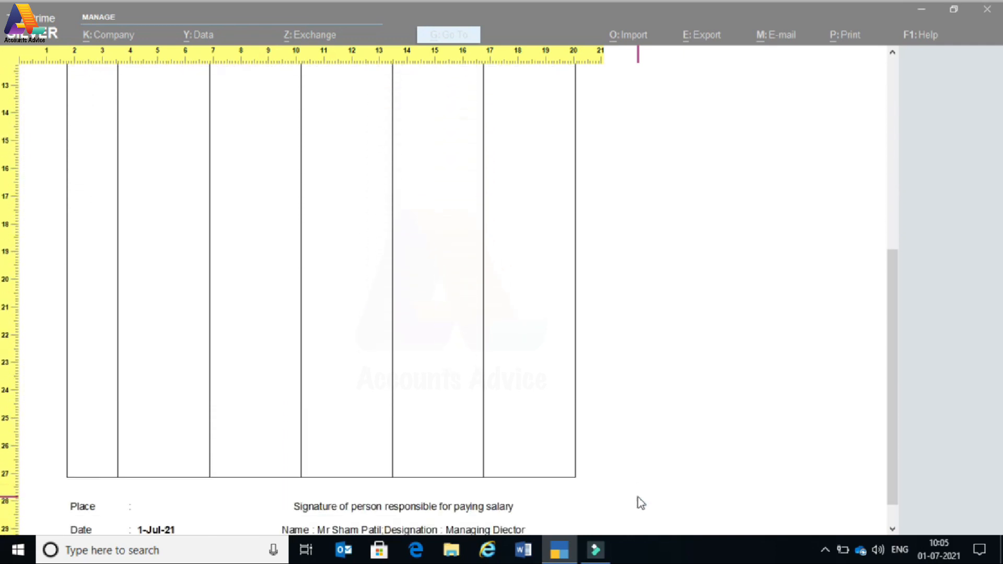
{"action": "scroll", "coordinate": [640, 503], "scroll_direction": "down", "scroll_amount": 20}
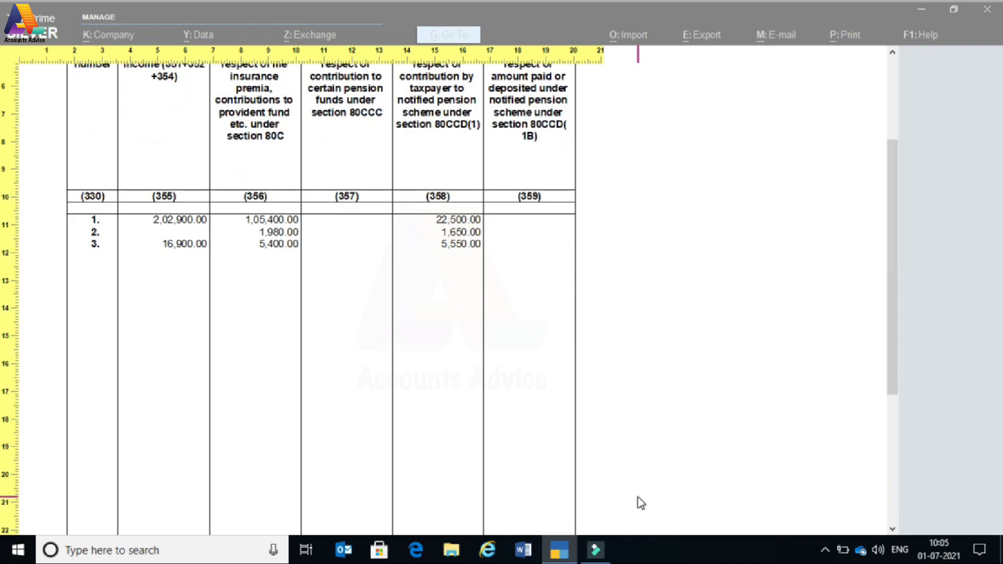
{"action": "key", "text": "Escape"}
{"action": "key", "text": "Escape"}
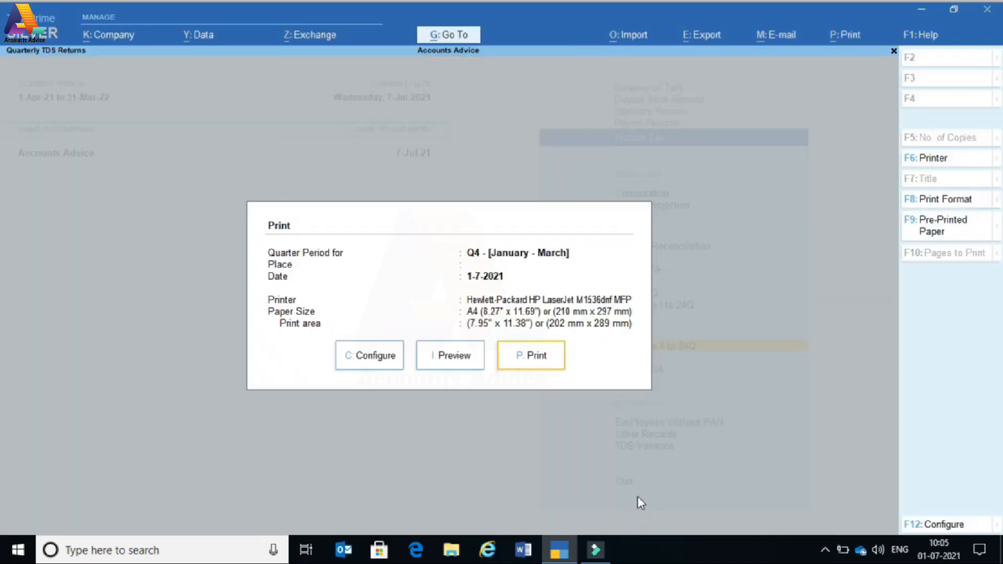
{"action": "key", "text": "Escape"}
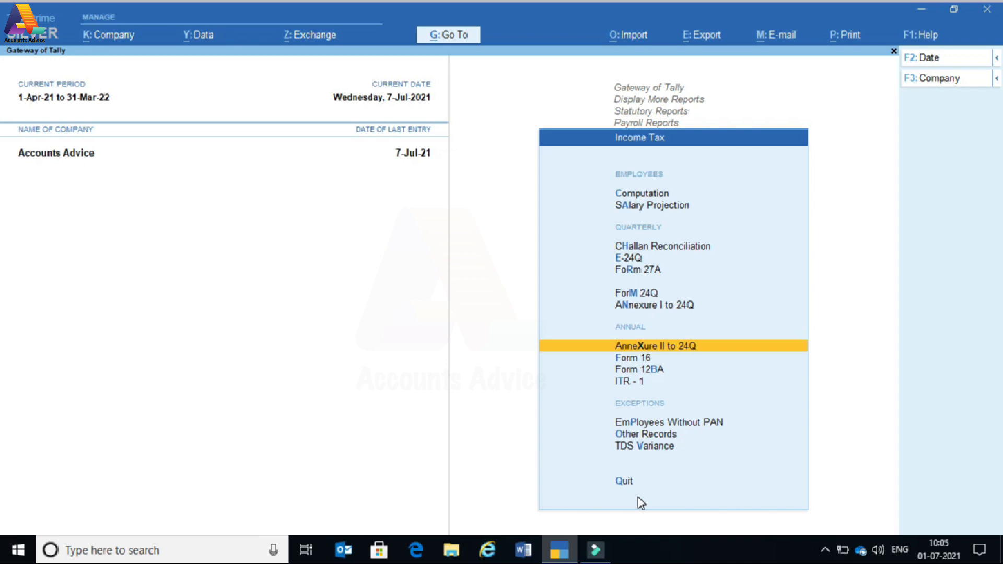
{"action": "key", "text": "Down"}
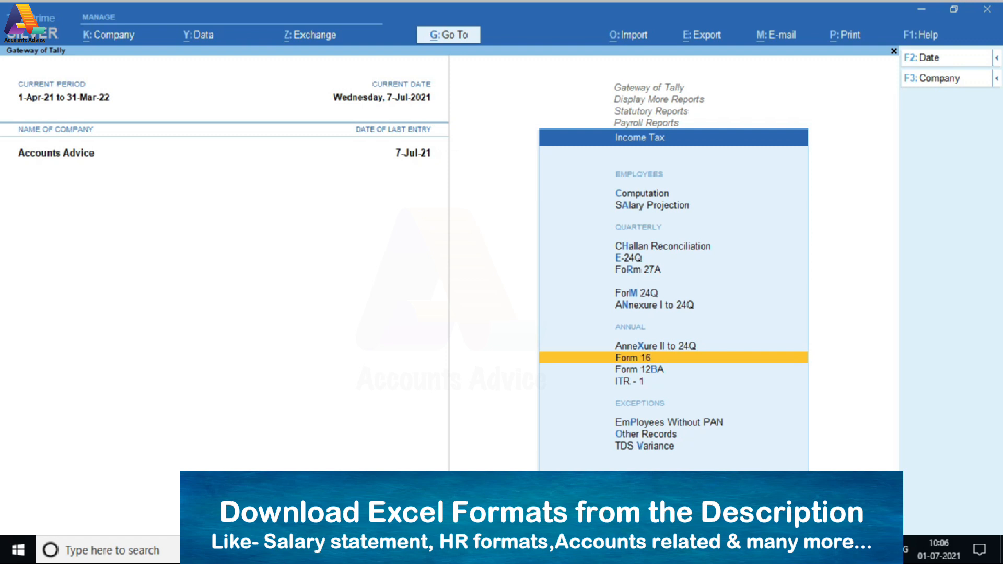
{"action": "key", "text": "Up"}
{"action": "key", "text": "Up"}
{"action": "key", "text": "Up"}
{"action": "key", "text": "Up"}
{"action": "key", "text": "Up"}
{"action": "key", "text": "Up"}
{"action": "key", "text": "Up"}
{"action": "key", "text": "Up"}
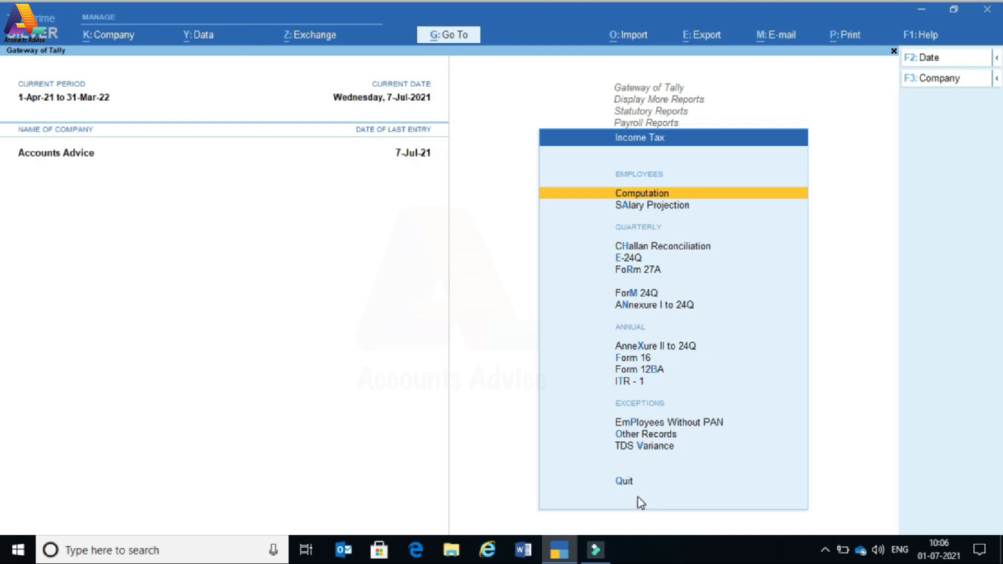
{"action": "key", "text": "Down"}
{"action": "key", "text": "Down"}
{"action": "key", "text": "Down"}
{"action": "key", "text": "Down"}
{"action": "key", "text": "Down"}
{"action": "key", "text": "Down"}
{"action": "key", "text": "Down"}
- Open an enlarged preview of Form 16 for the employee in the Accounts group, covering 1-Apr-21 to 31-Mar-22
{"action": "key", "text": "Down"}
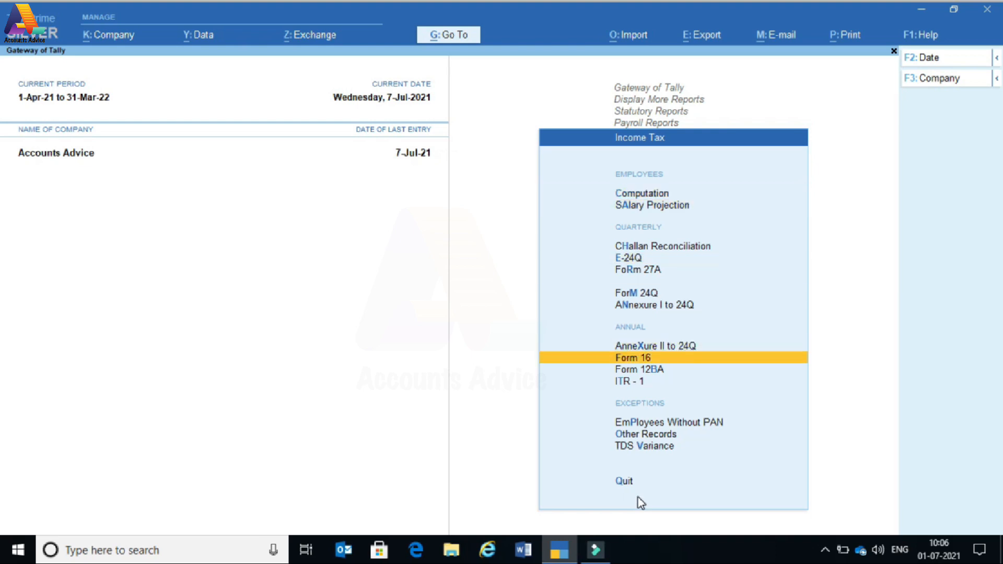
{"action": "key", "text": "Return"}
{"action": "key", "text": "Return"}
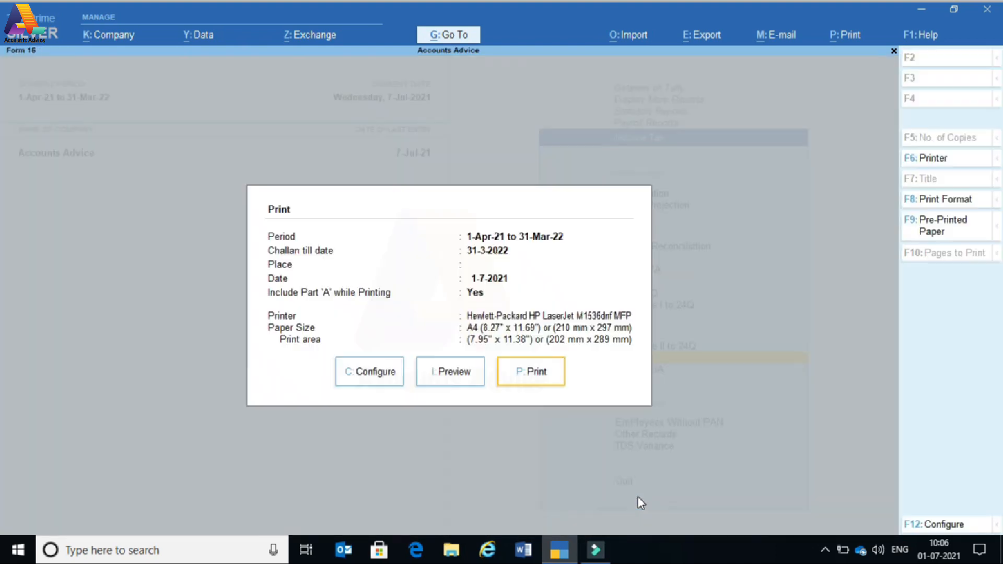
{"action": "key", "text": "Left"}
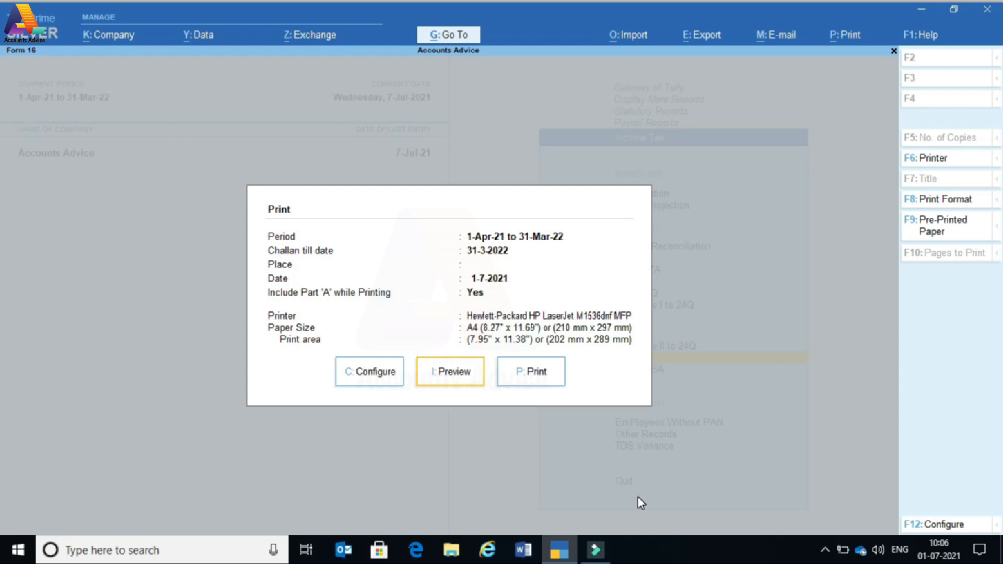
{"action": "key", "text": "Return"}
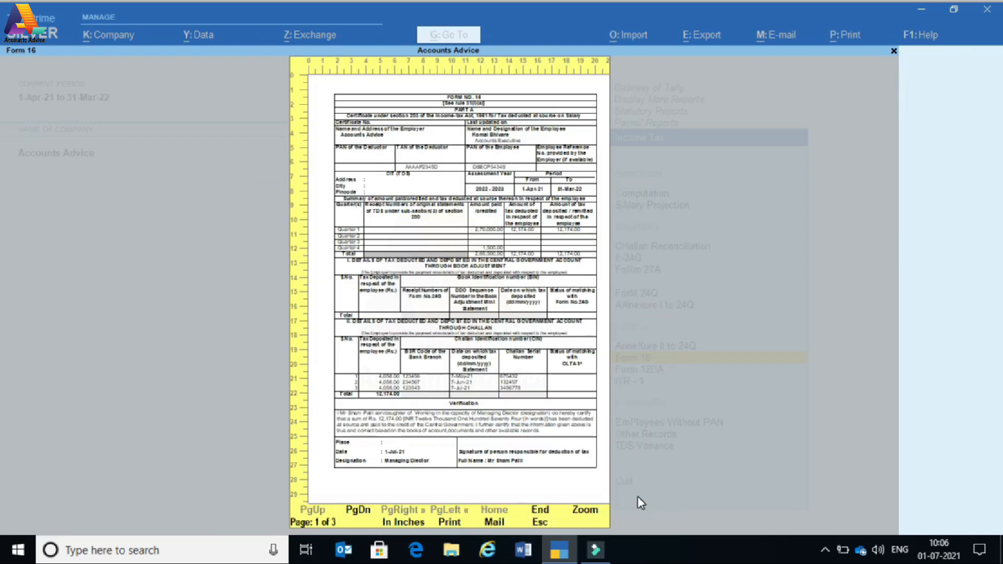
{"action": "left_click", "coordinate": [585, 512]}
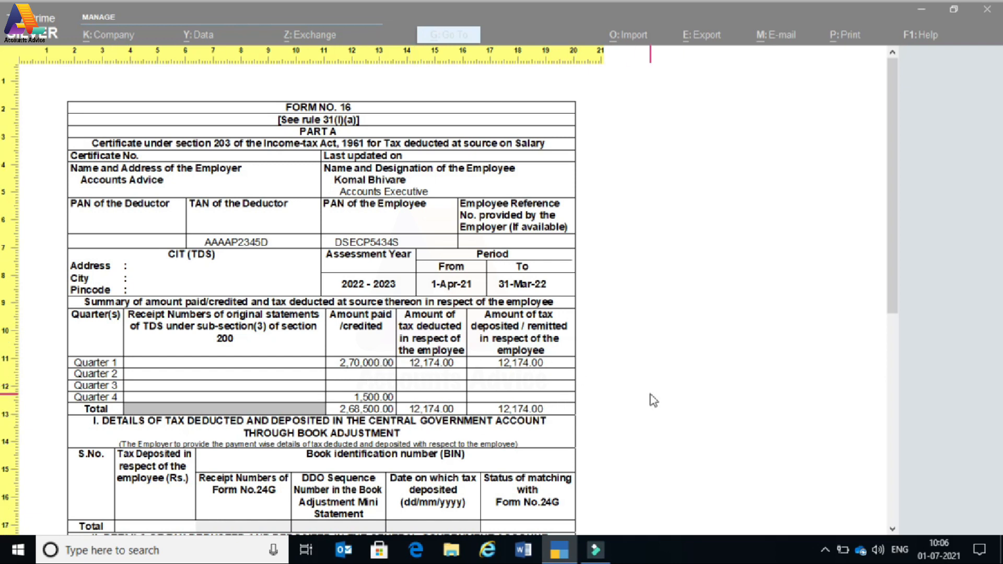
- Examine Part A of Form 16 with its quarterly tax summary, challan details and verification, and go on to Part B
{"action": "scroll", "coordinate": [653, 400], "scroll_direction": "down", "scroll_amount": 5}
{"action": "scroll", "coordinate": [652, 399], "scroll_direction": "down", "scroll_amount": 4}
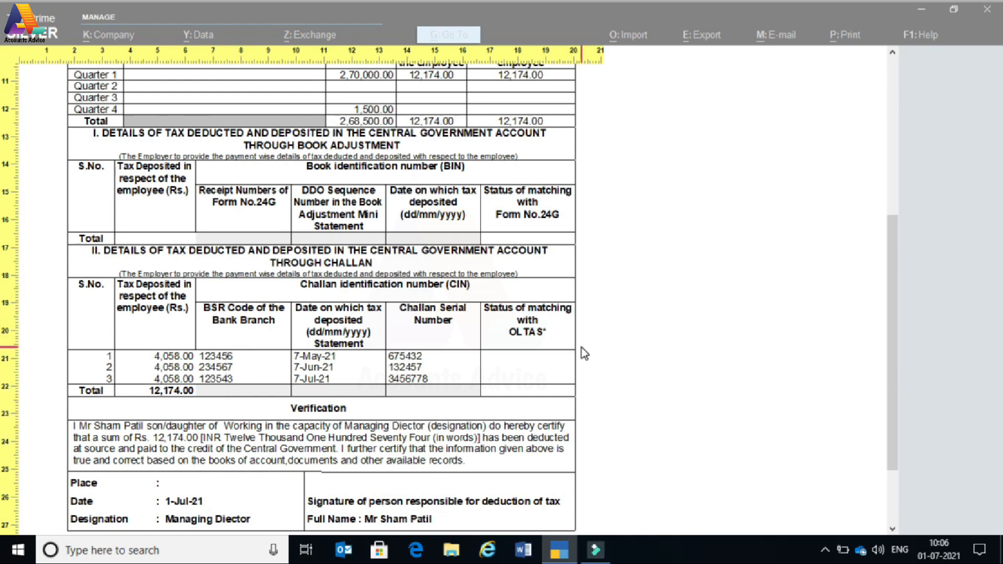
{"action": "scroll", "coordinate": [581, 347], "scroll_direction": "down", "scroll_amount": 10}
{"action": "scroll", "coordinate": [581, 347], "scroll_direction": "up", "scroll_amount": 5}
{"action": "scroll", "coordinate": [581, 347], "scroll_direction": "up", "scroll_amount": 2}
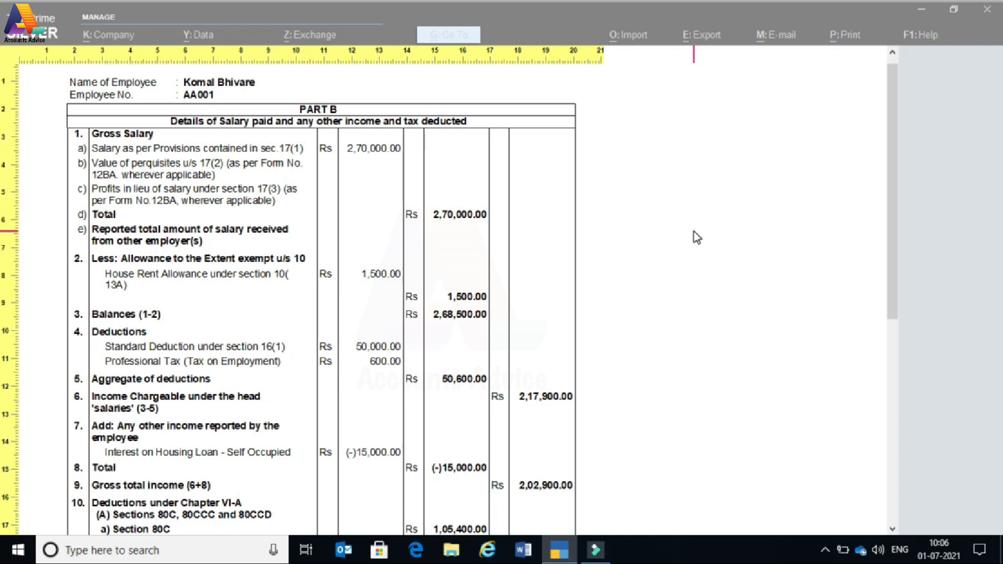
- Examine Form 16 Part B's salary, Chapter VI-A deductions, total income and verification, and return to the Income Tax reports
{"action": "scroll", "coordinate": [697, 238], "scroll_direction": "down", "scroll_amount": 5}
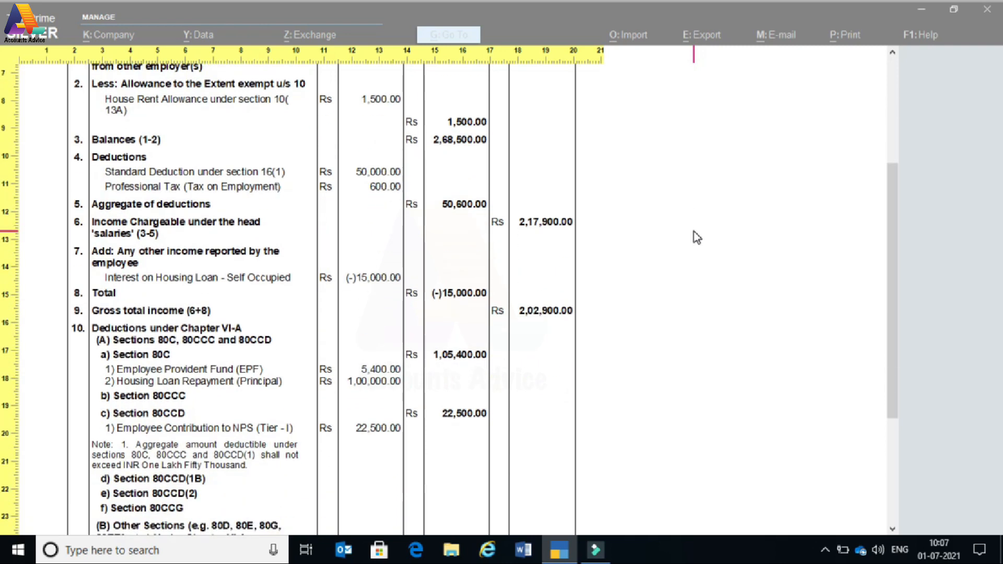
{"action": "scroll", "coordinate": [697, 237], "scroll_direction": "down", "scroll_amount": 2}
{"action": "scroll", "coordinate": [697, 238], "scroll_direction": "down", "scroll_amount": 5}
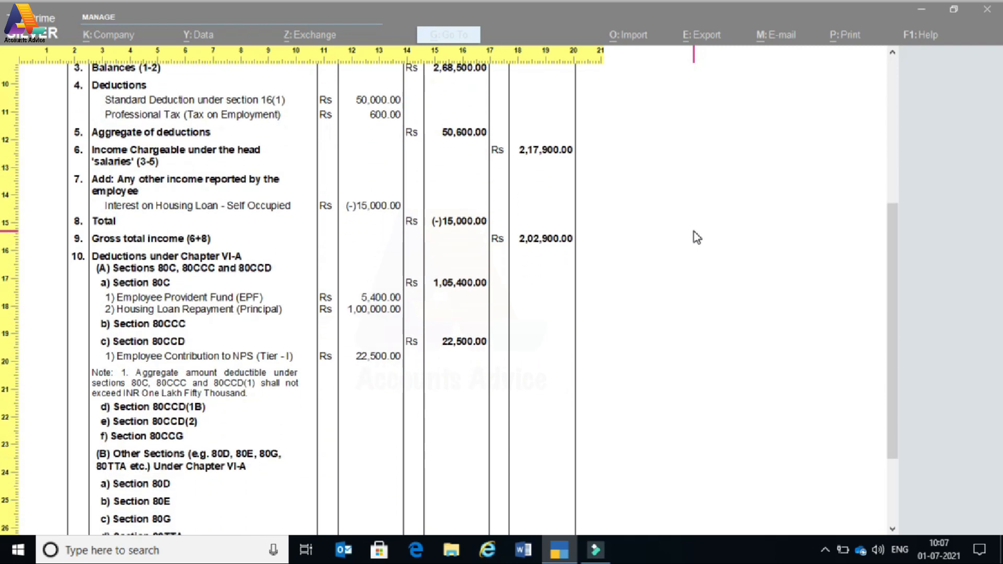
{"action": "scroll", "coordinate": [697, 238], "scroll_direction": "down", "scroll_amount": 10}
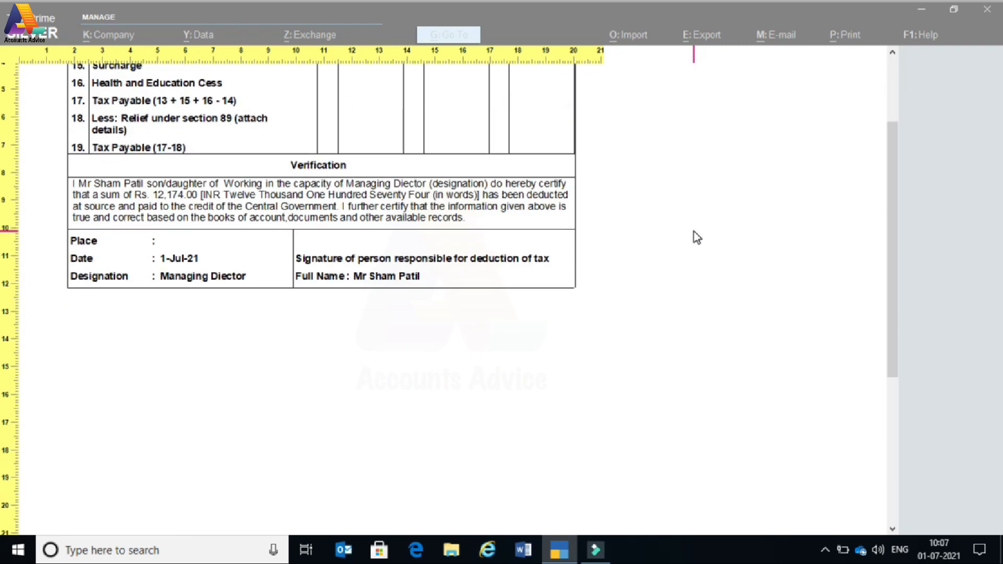
{"action": "scroll", "coordinate": [697, 237], "scroll_direction": "up", "scroll_amount": 3}
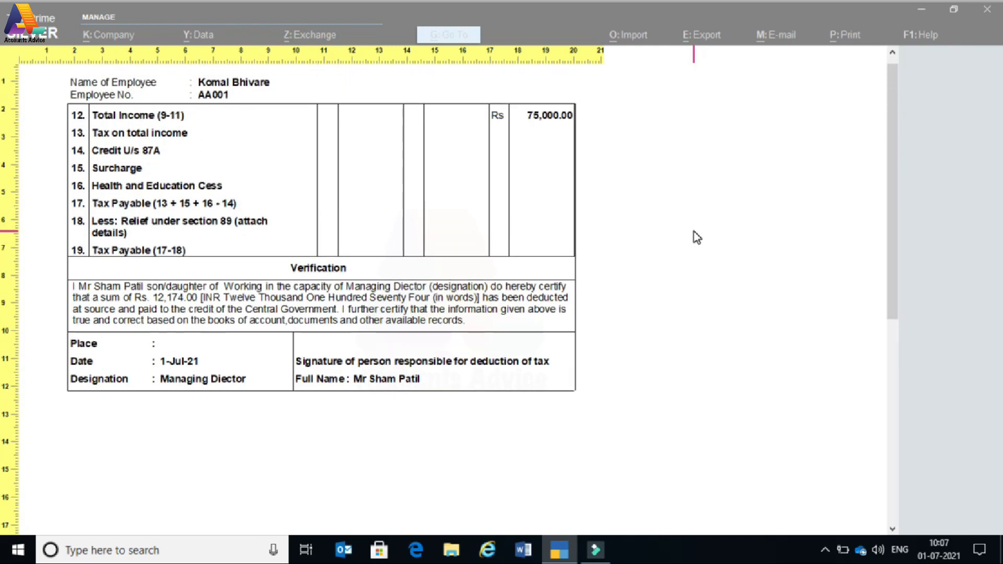
{"action": "scroll", "coordinate": [697, 238], "scroll_direction": "up", "scroll_amount": 20}
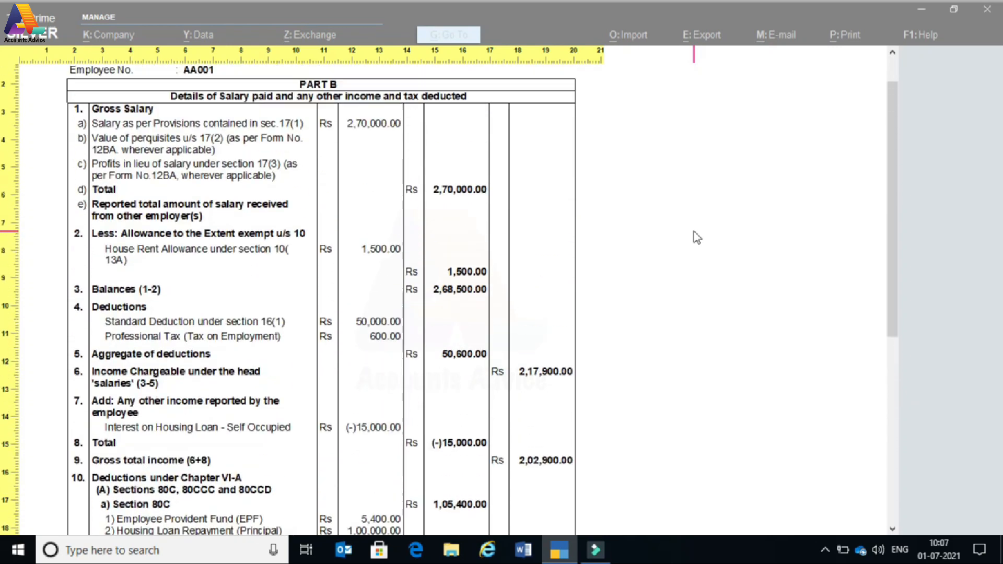
{"action": "scroll", "coordinate": [697, 238], "scroll_direction": "up", "scroll_amount": 14}
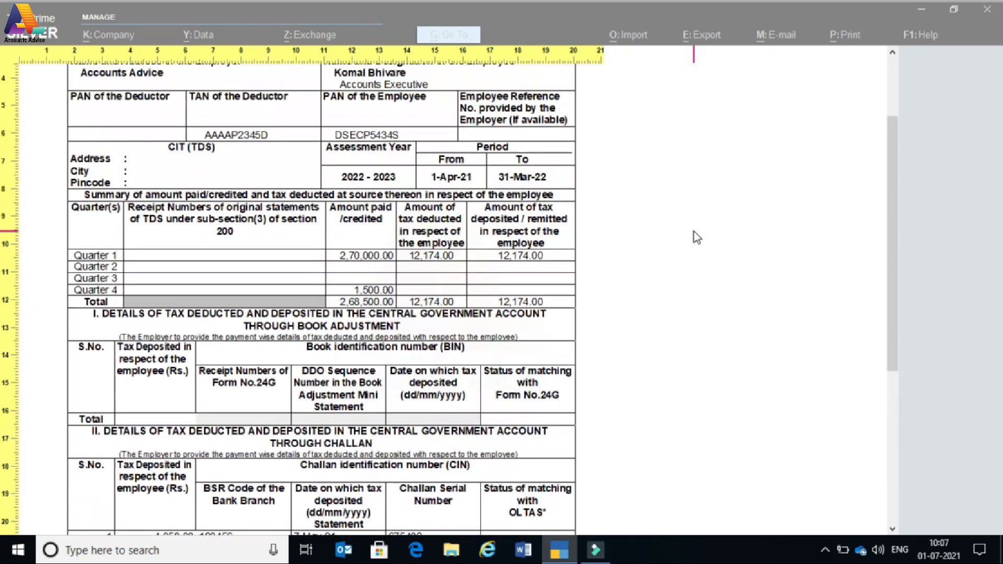
{"action": "key", "text": "Escape"}
{"action": "key", "text": "Escape"}
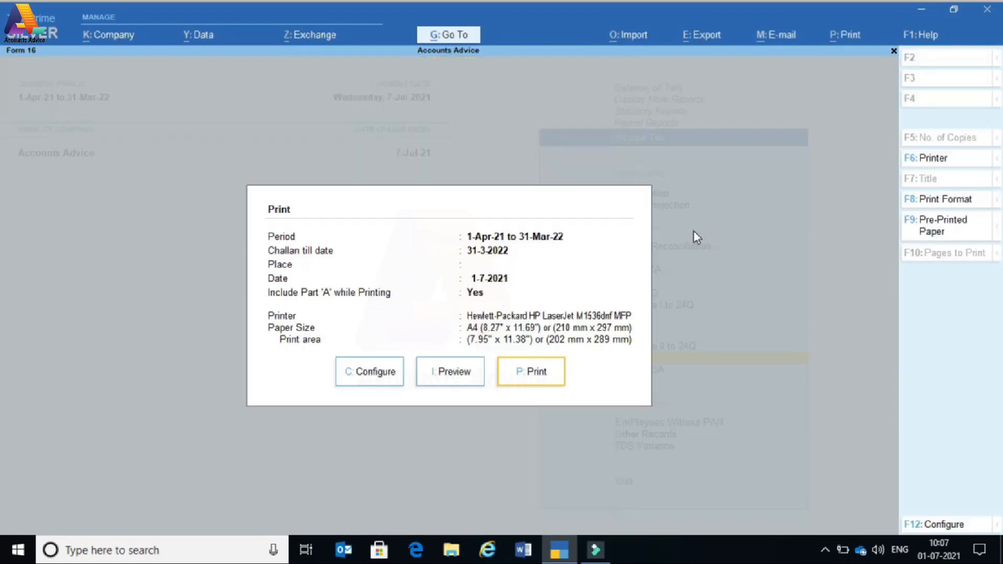
{"action": "key", "text": "Escape"}
{"action": "key", "text": "Escape"}
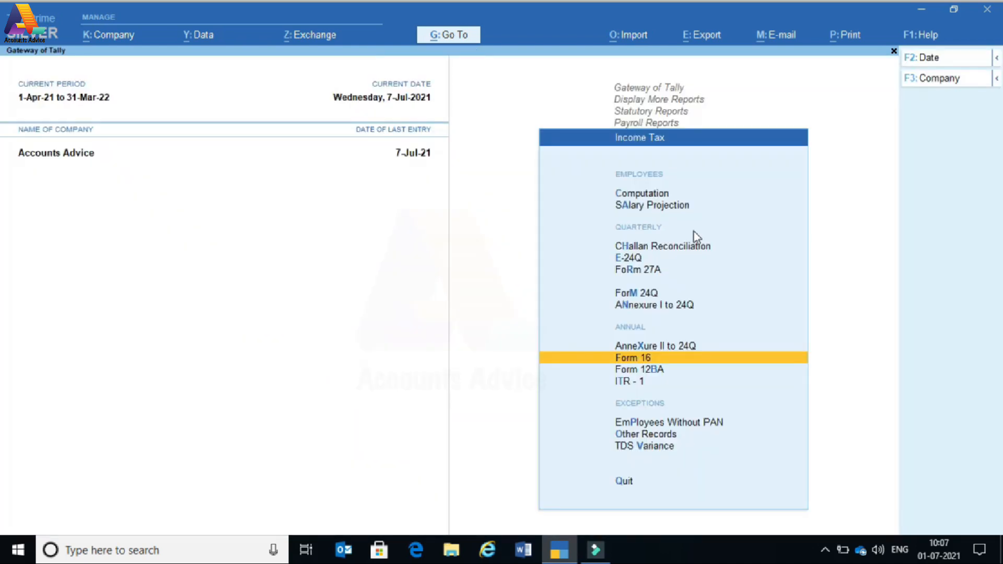
- Preview the annual ITR - 1 return of the Accounts group employee for 1-Apr-21 to 31-Mar-22
{"action": "key", "text": "Down"}
{"action": "key", "text": "Down"}
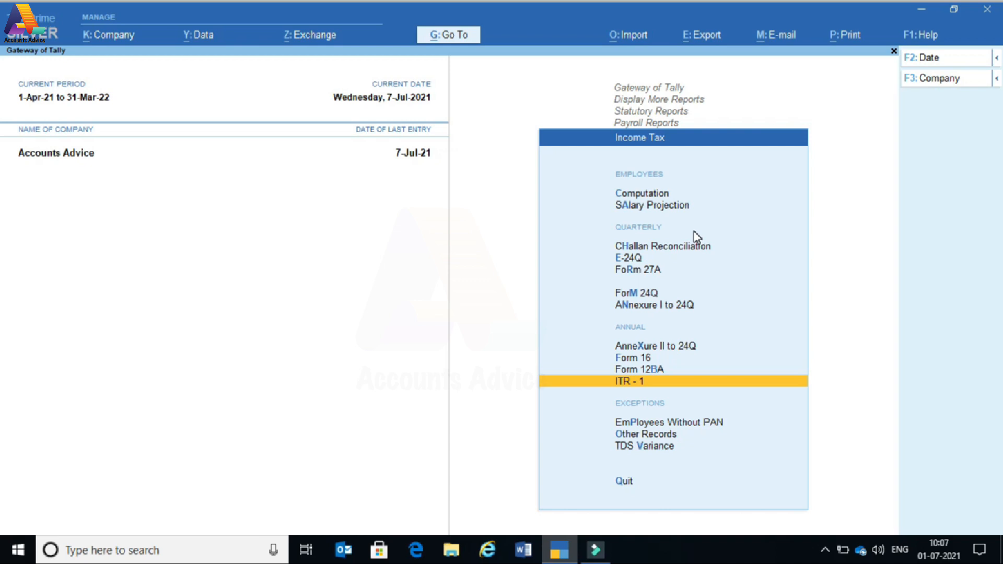
{"action": "key", "text": "Return"}
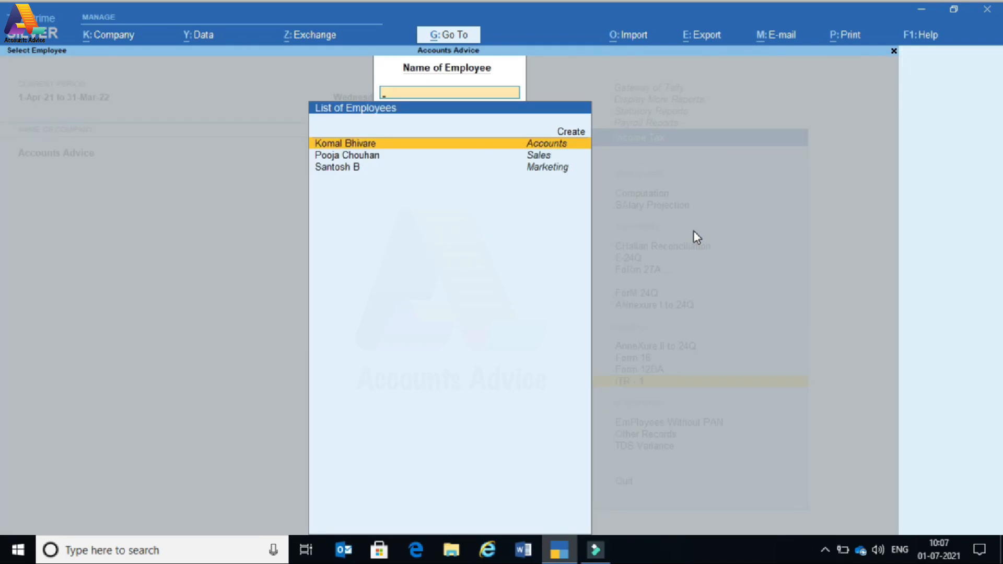
{"action": "key", "text": "Return"}
{"action": "key", "text": "Left"}
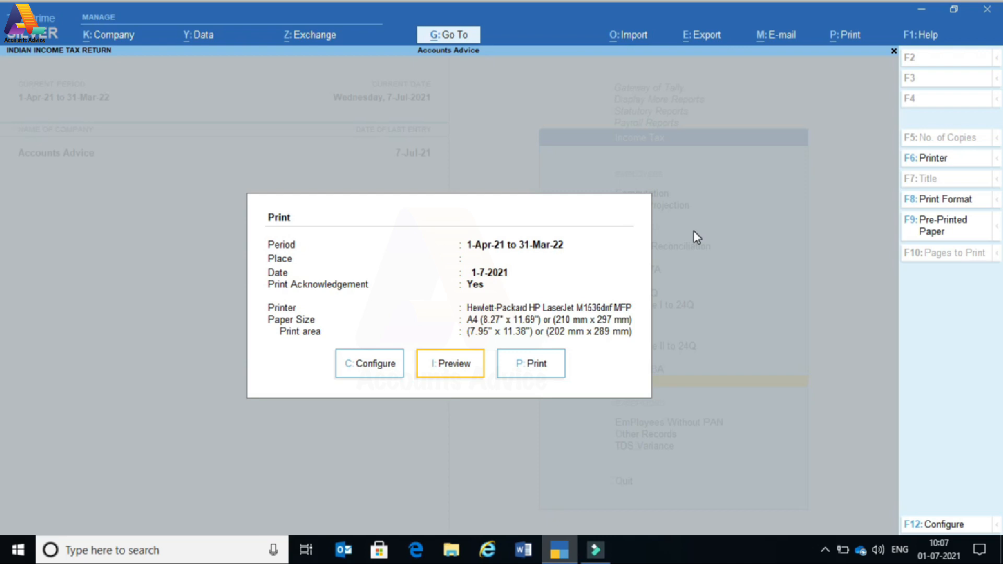
{"action": "key", "text": "Return"}
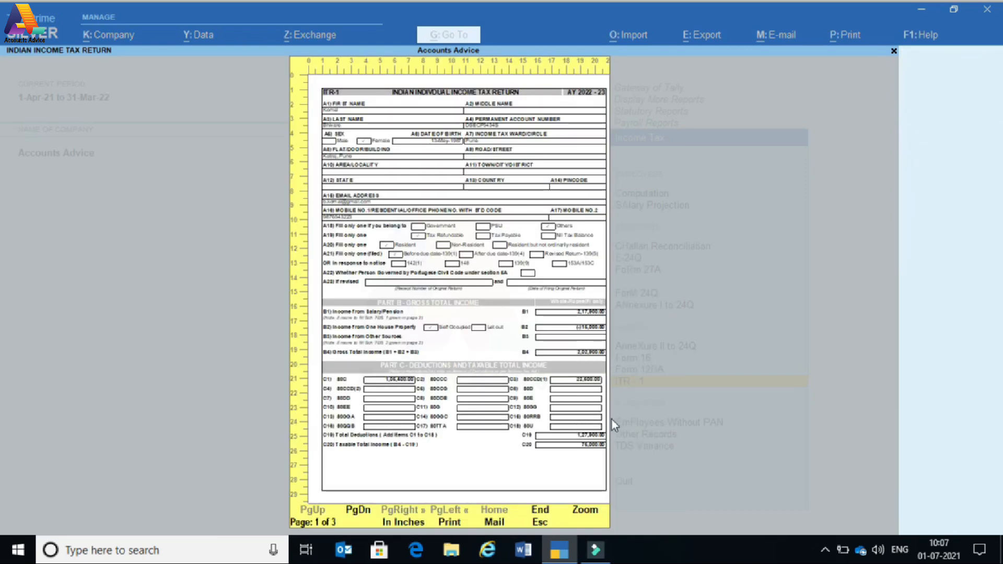
- Enlarge the ITR-1 preview and examine the personal details, Part B gross total income and Part C deductions
{"action": "left_click", "coordinate": [582, 513]}
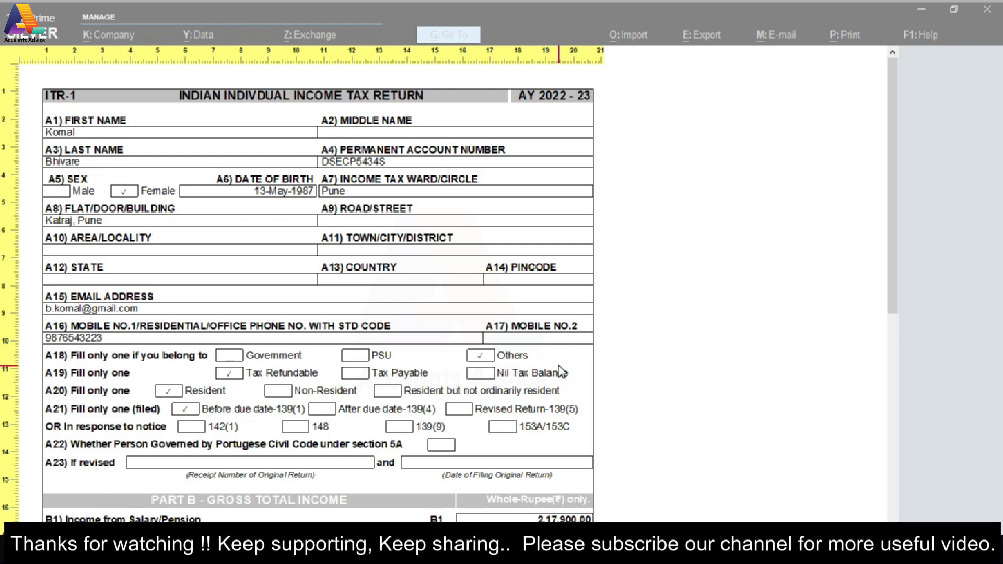
{"action": "scroll", "coordinate": [997, 384], "scroll_direction": "down", "scroll_amount": 5}
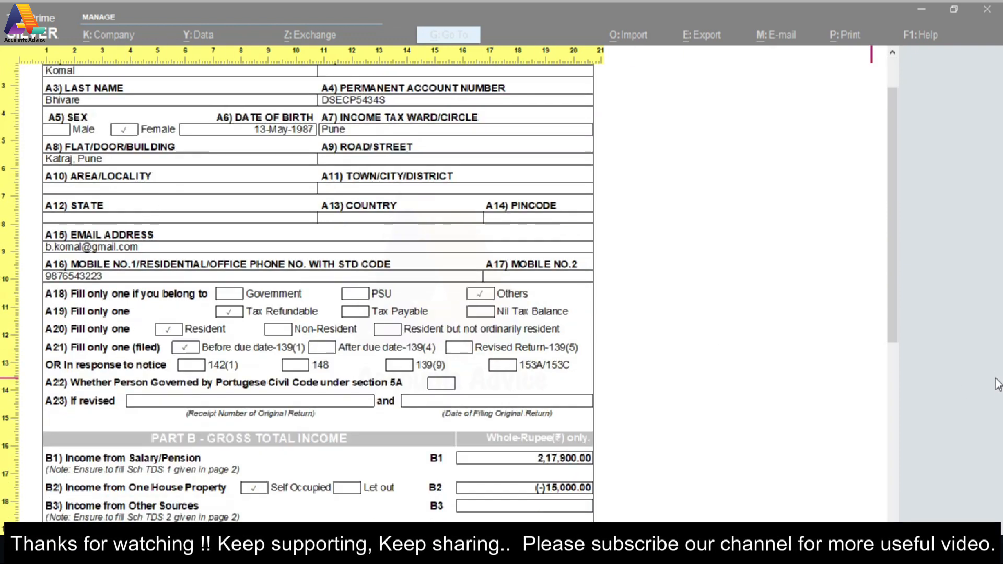
{"action": "scroll", "coordinate": [998, 384], "scroll_direction": "down", "scroll_amount": 3}
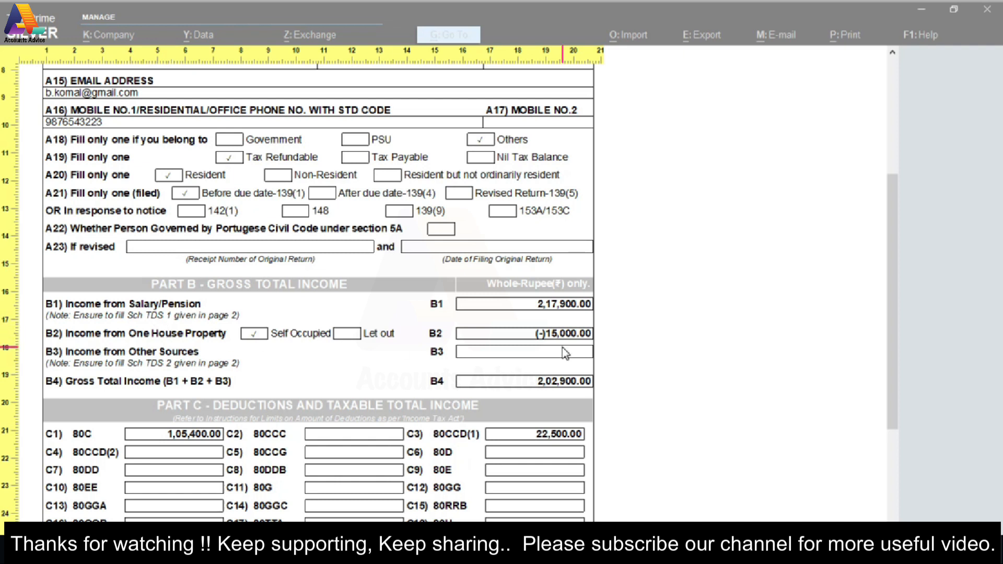
{"action": "scroll", "coordinate": [979, 388], "scroll_direction": "down", "scroll_amount": 4}
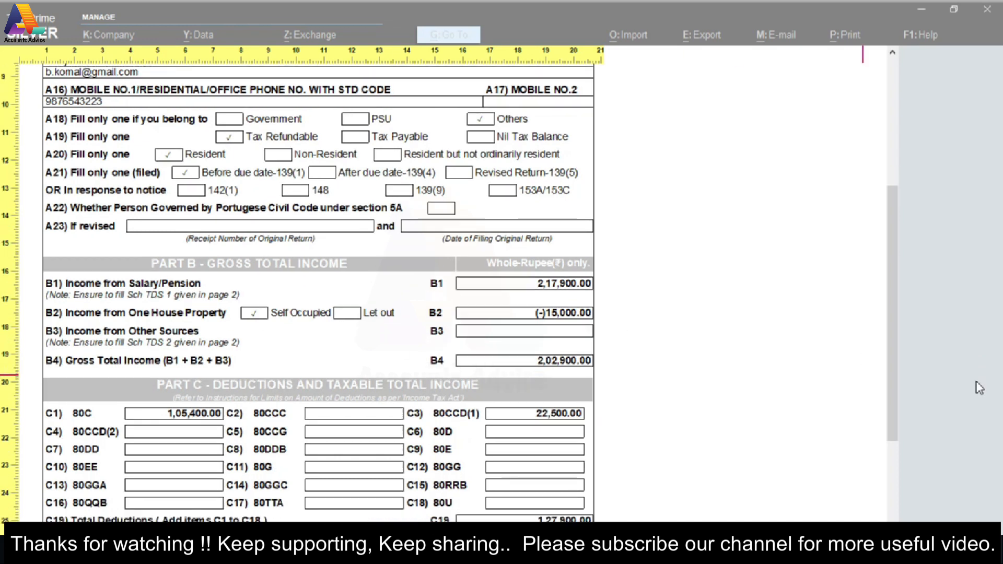
{"action": "scroll", "coordinate": [980, 388], "scroll_direction": "down", "scroll_amount": 6}
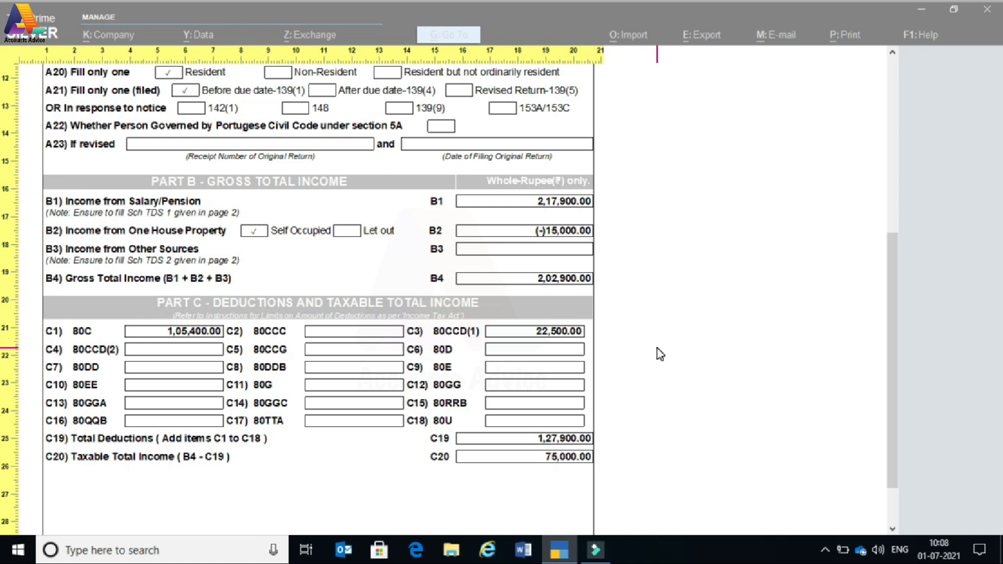
- Examine ITR-1's Part D tax computation, bank details, verification and TDS schedules, and return to the Income Tax reports
{"action": "scroll", "coordinate": [657, 349], "scroll_direction": "down", "scroll_amount": 4}
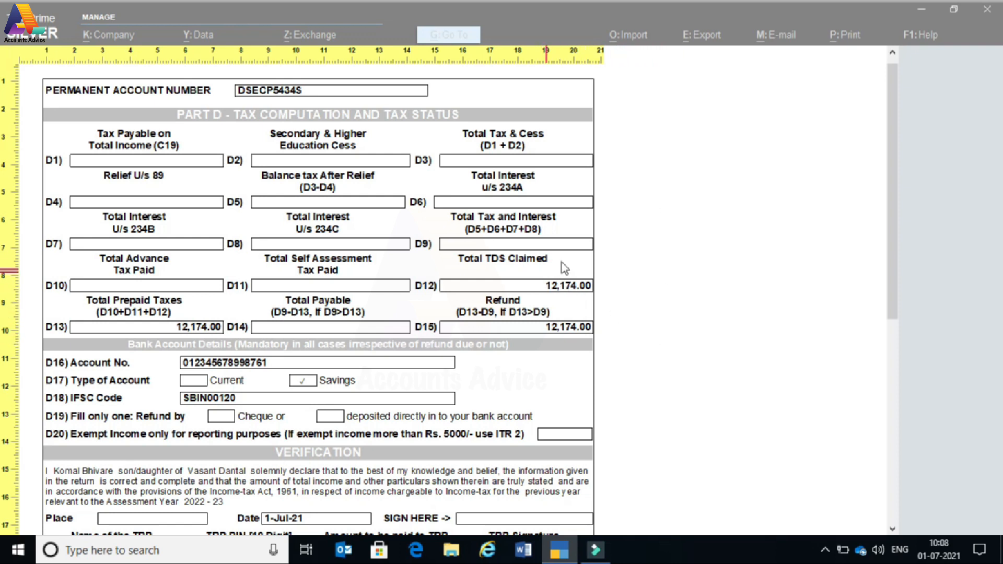
{"action": "scroll", "coordinate": [588, 374], "scroll_direction": "down", "scroll_amount": 2}
{"action": "scroll", "coordinate": [588, 405], "scroll_direction": "down", "scroll_amount": 7}
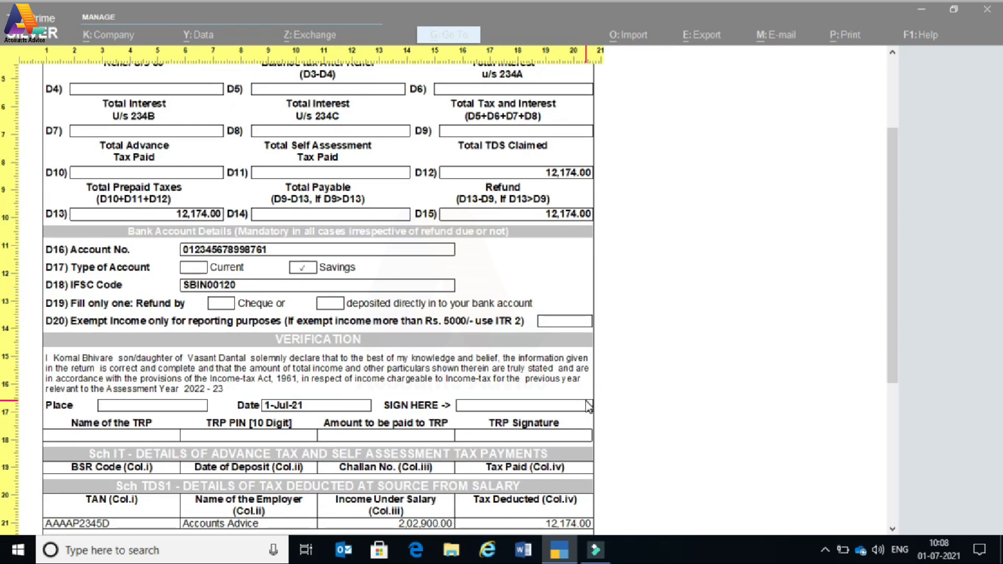
{"action": "scroll", "coordinate": [589, 426], "scroll_direction": "down", "scroll_amount": 15}
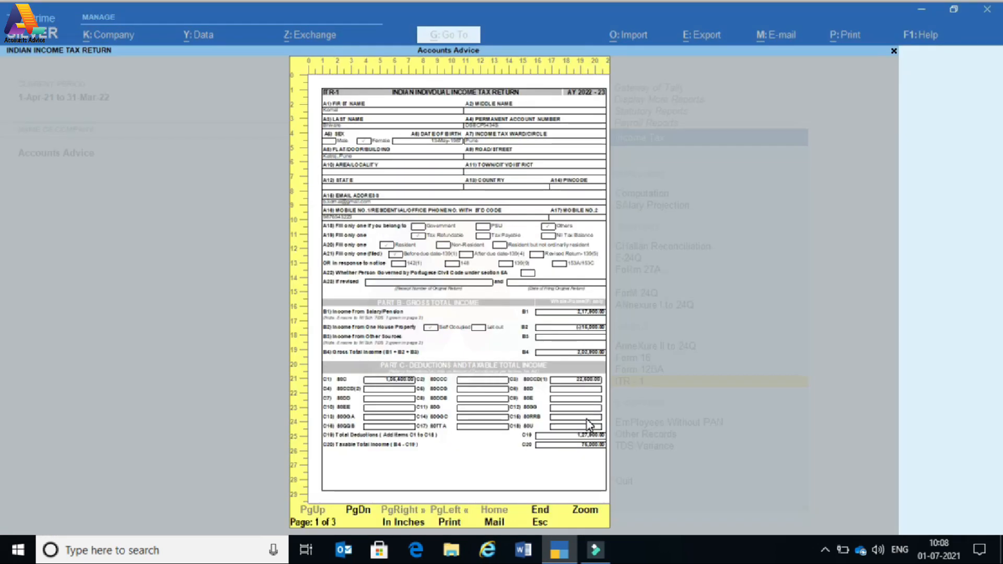
{"action": "key", "text": "Escape"}
{"action": "key", "text": "Escape"}
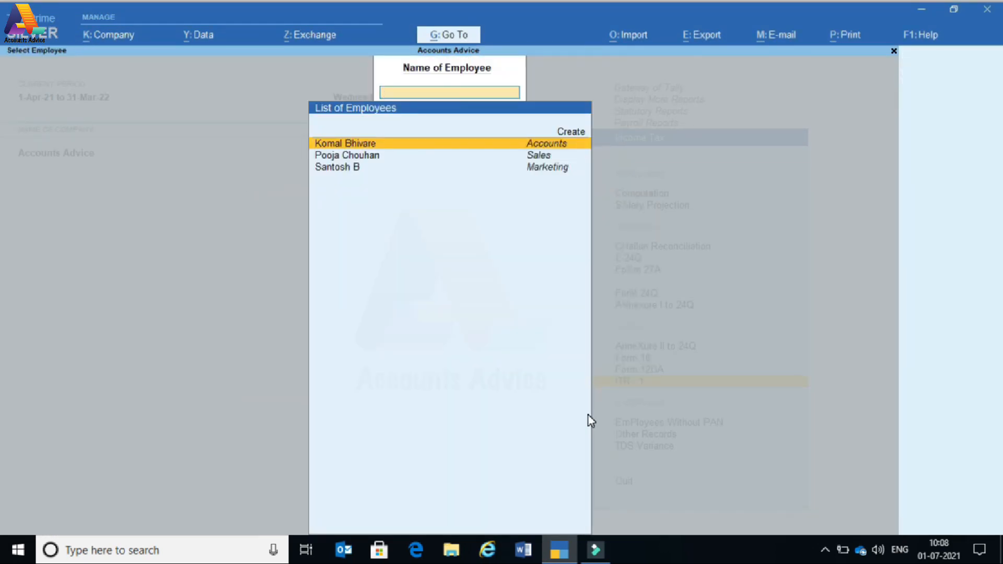
{"action": "key", "text": "Escape"}
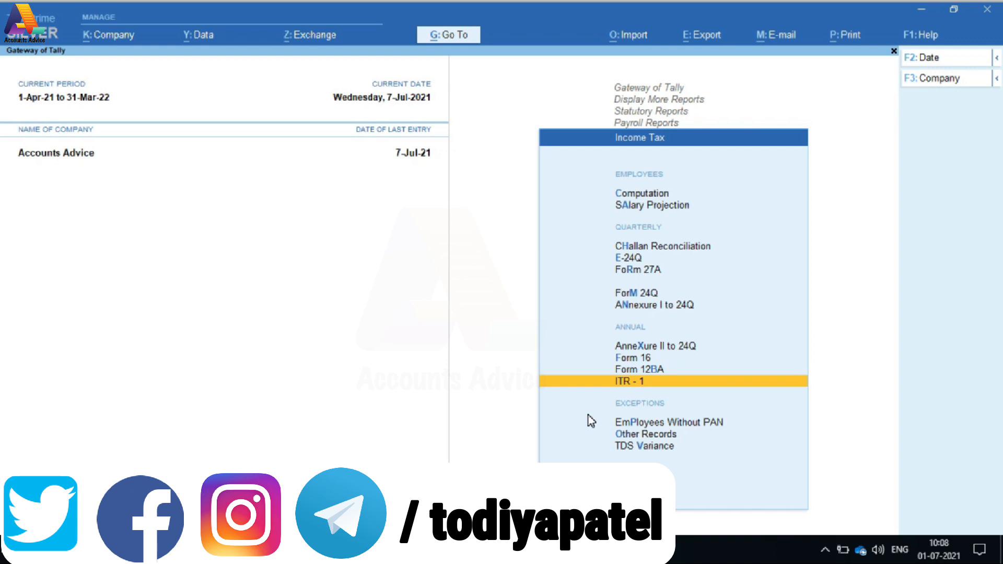
- Review the Employees Without PAN exception report, leaving it without accepting any PAN entries
{"action": "key", "text": "Down"}
{"action": "key", "text": "Down"}
{"action": "key", "text": "Down"}
{"action": "key", "text": "Up"}
{"action": "key", "text": "Up"}
{"action": "key", "text": "Return"}
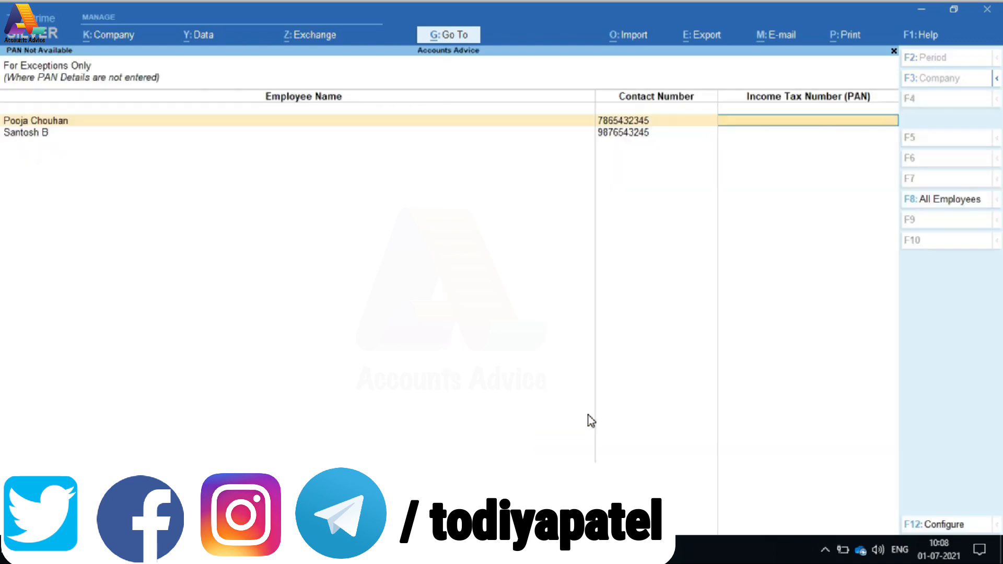
{"action": "key", "text": "Return"}
{"action": "key", "text": "Return"}
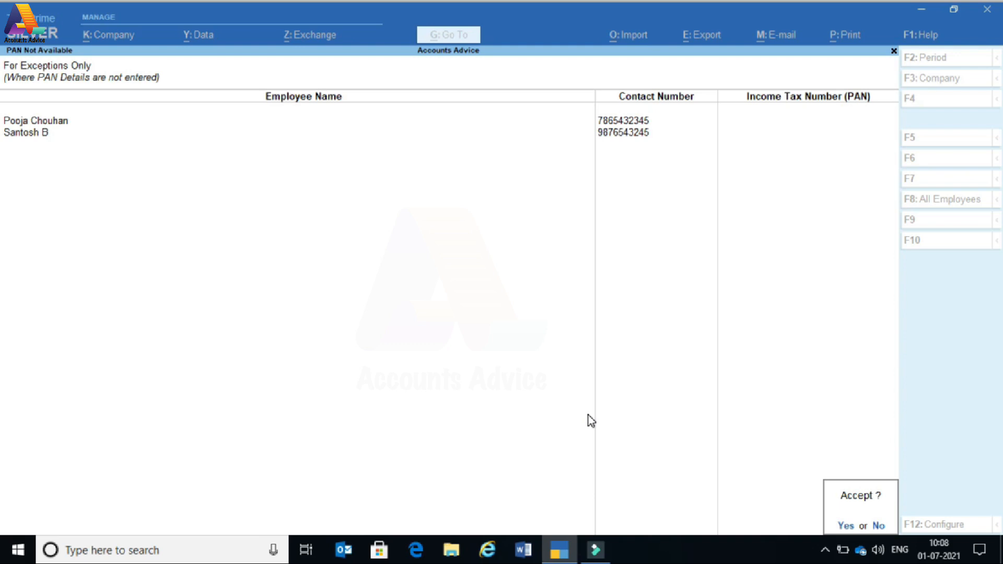
{"action": "key", "text": "n"}
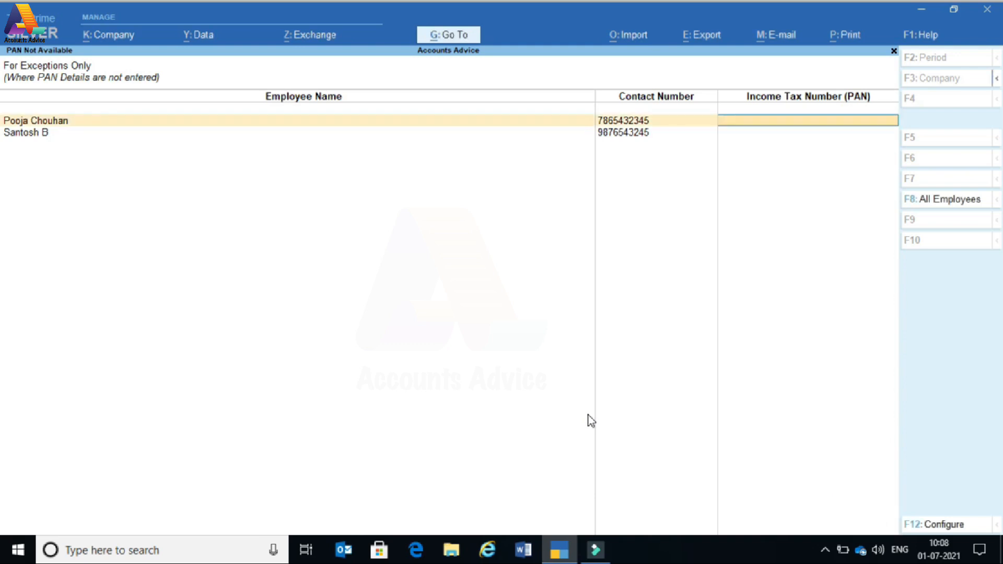
{"action": "key", "text": "Escape"}
- Review the Other Records exception report, going through the Accounts group employee's details across to the designation
{"action": "key", "text": "Down"}
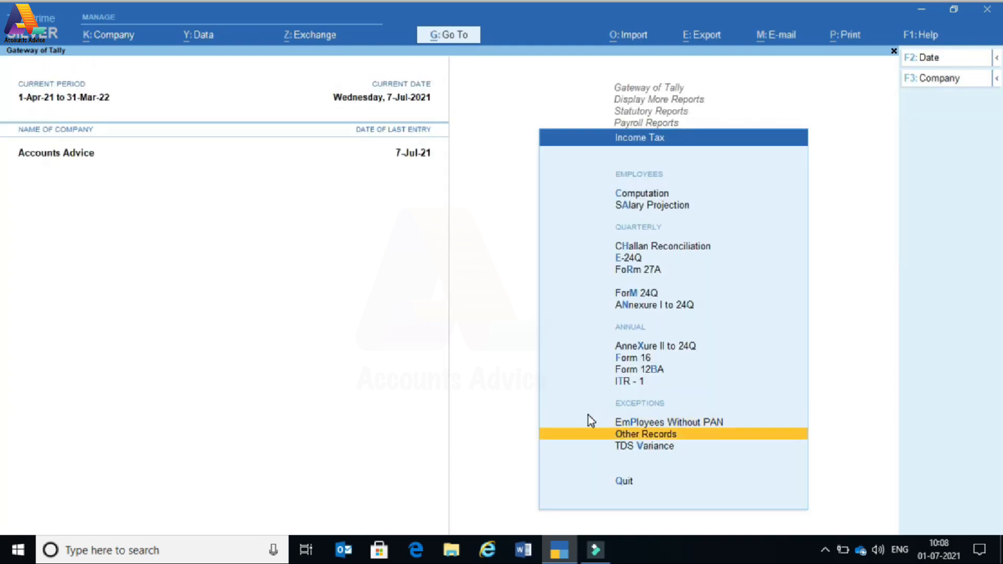
{"action": "key", "text": "Return"}
{"action": "key", "text": "Down"}
{"action": "key", "text": "Down"}
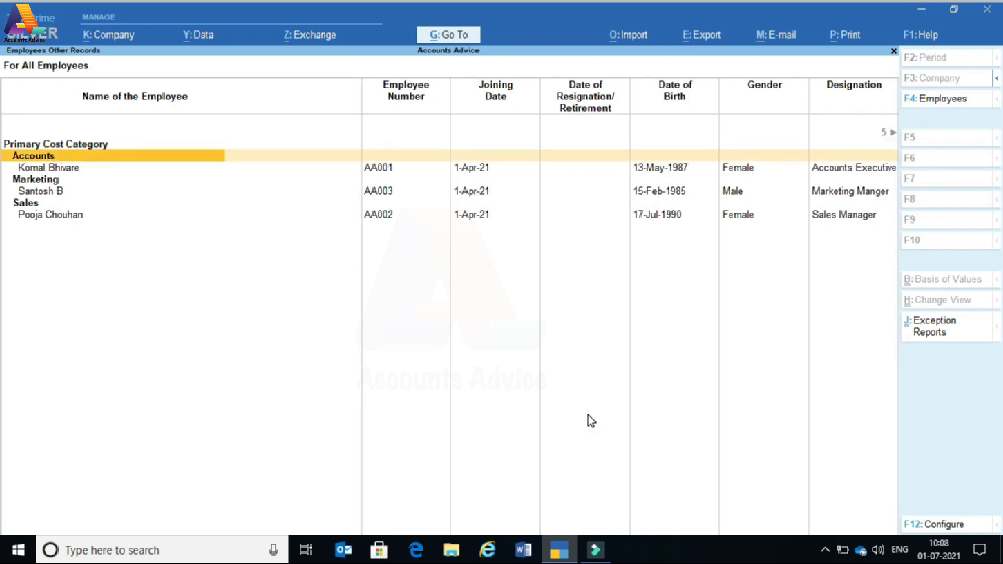
{"action": "key", "text": "Right"}
{"action": "key", "text": "Right"}
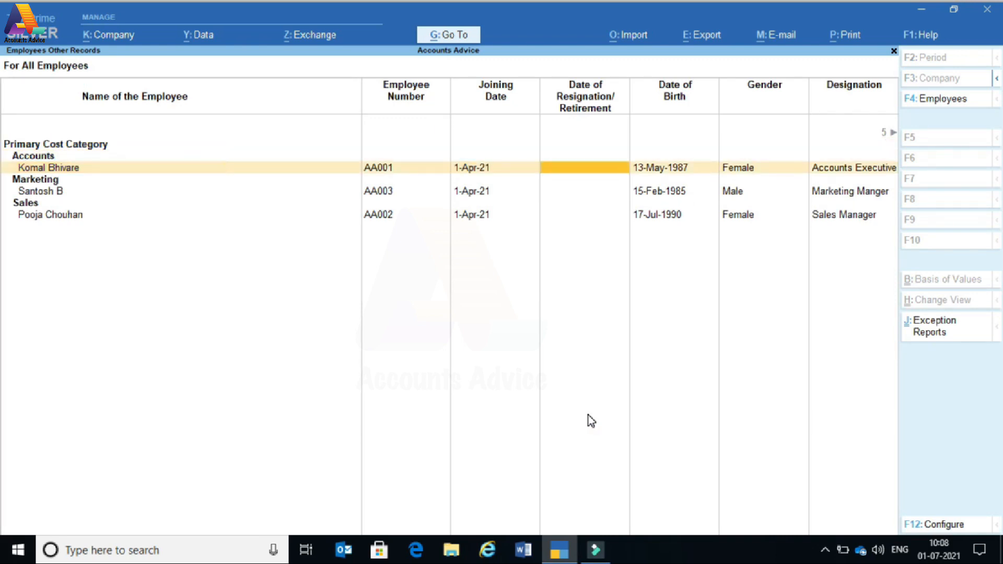
{"action": "key", "text": "Right"}
{"action": "key", "text": "Right"}
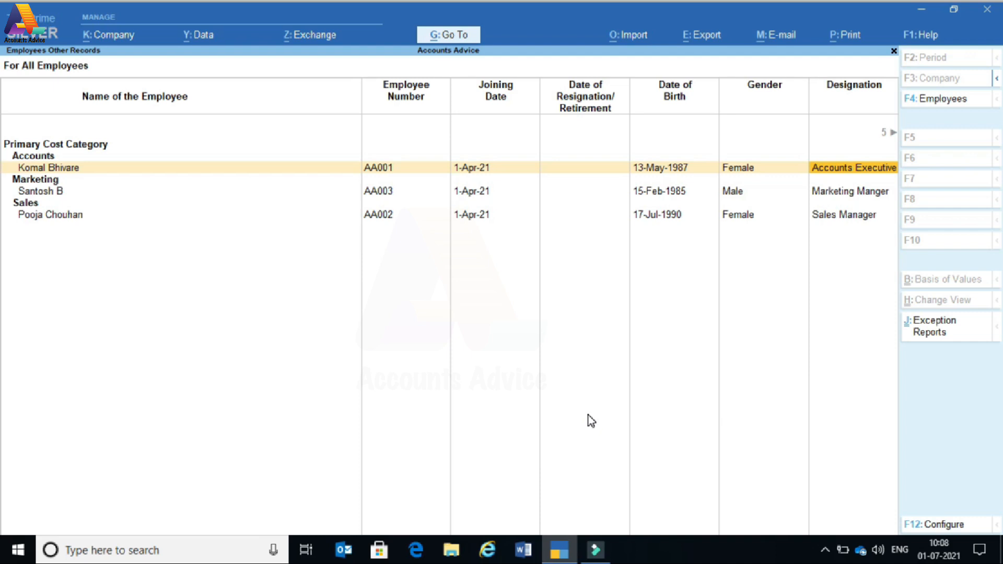
{"action": "key", "text": "Escape"}
- Open the TDS Variance report of the Accounts group employee for 1-Apr-21 to 31-Mar-22
{"action": "key", "text": "Down"}
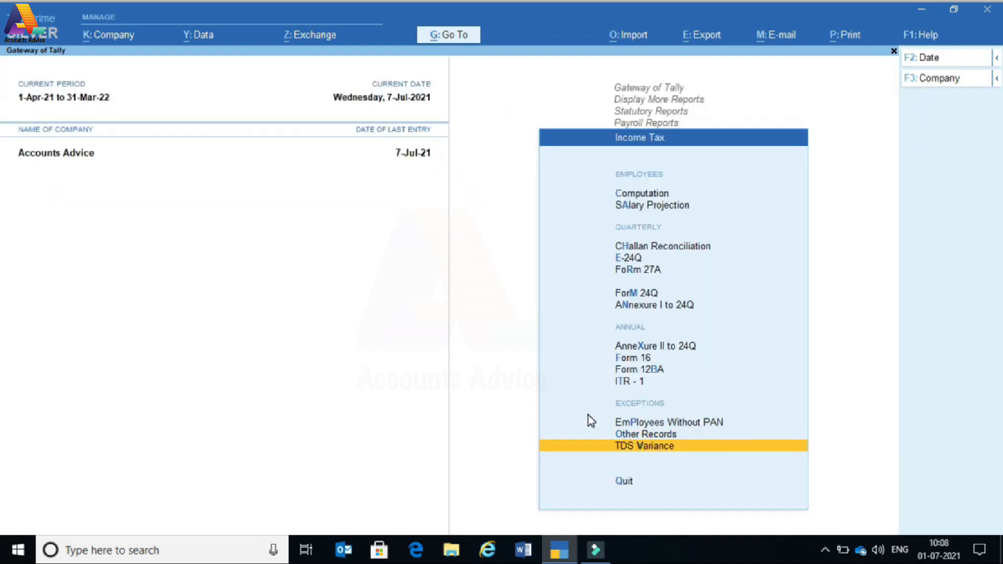
{"action": "key", "text": "Return"}
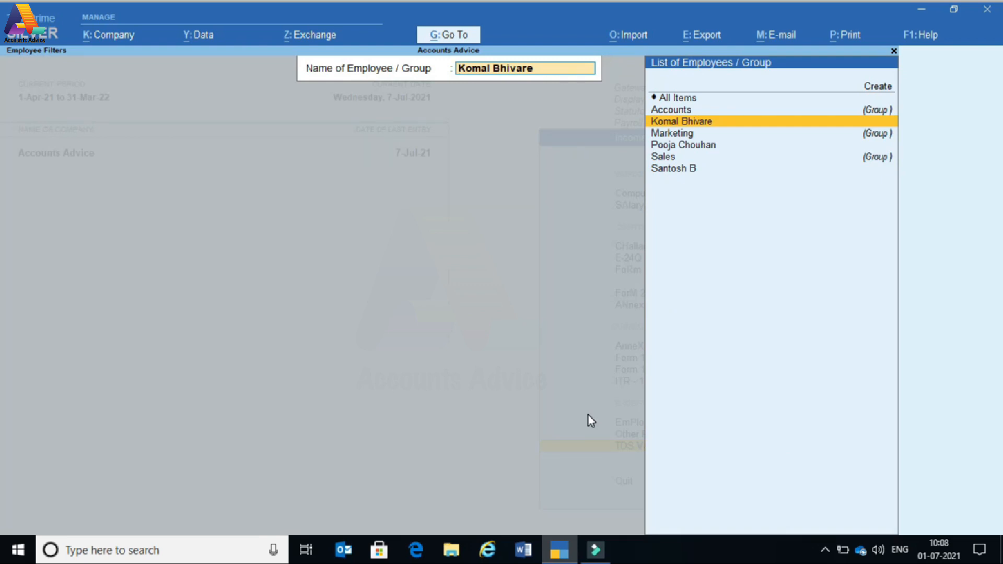
{"action": "key", "text": "Return"}
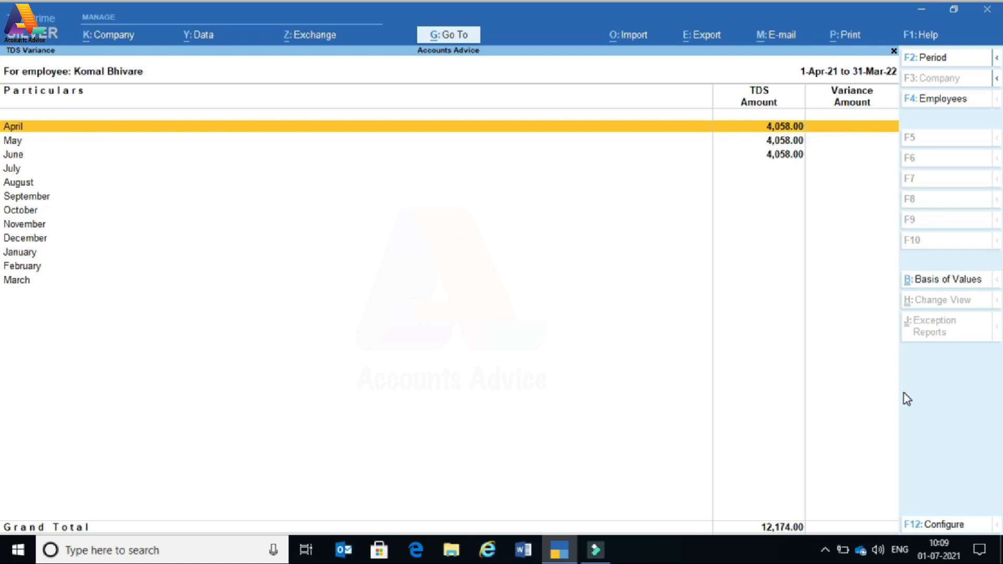
- Close the TDS Variance report and go back up to Display More Reports
{"action": "key", "text": "Escape"}
{"action": "key", "text": "Escape"}
{"action": "key", "text": "Escape"}
{"action": "key", "text": "Escape"}
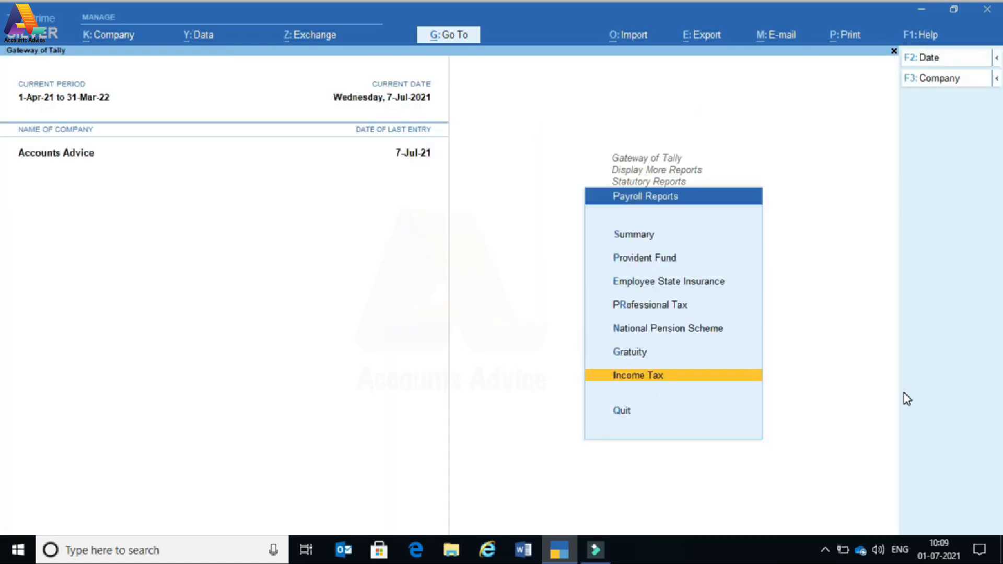
{"action": "key", "text": "Escape"}
{"action": "key", "text": "Escape"}
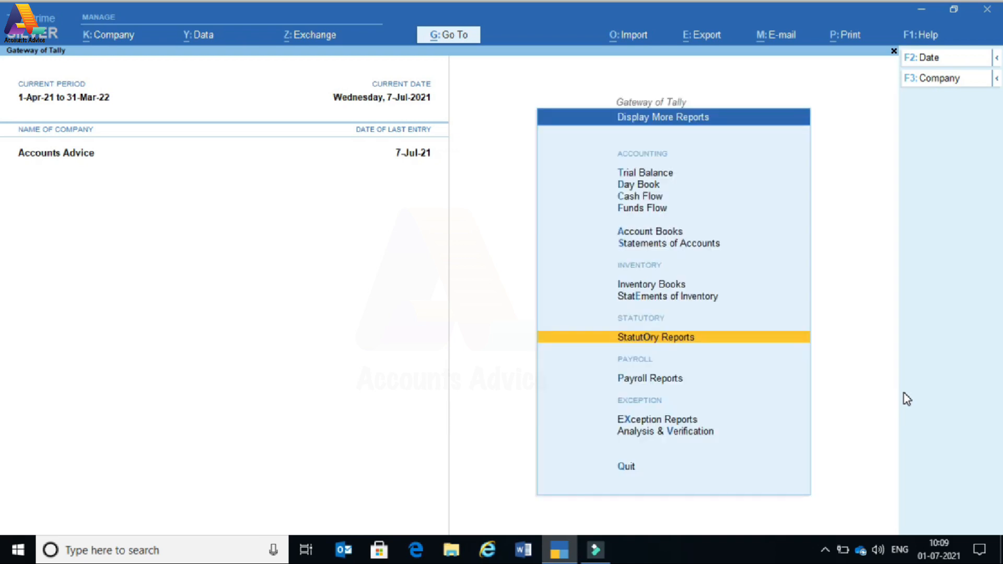